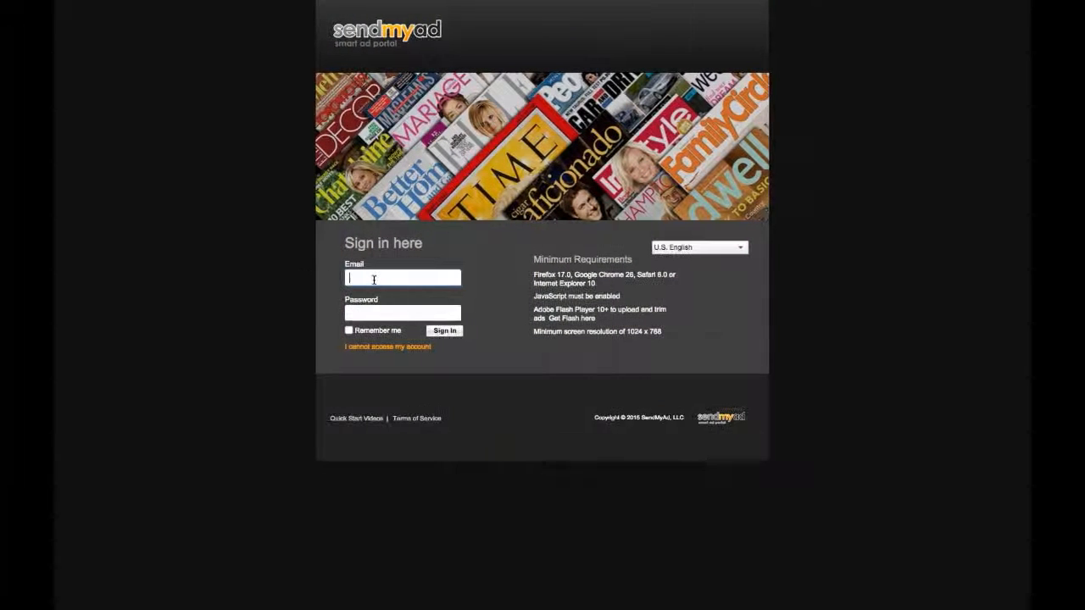
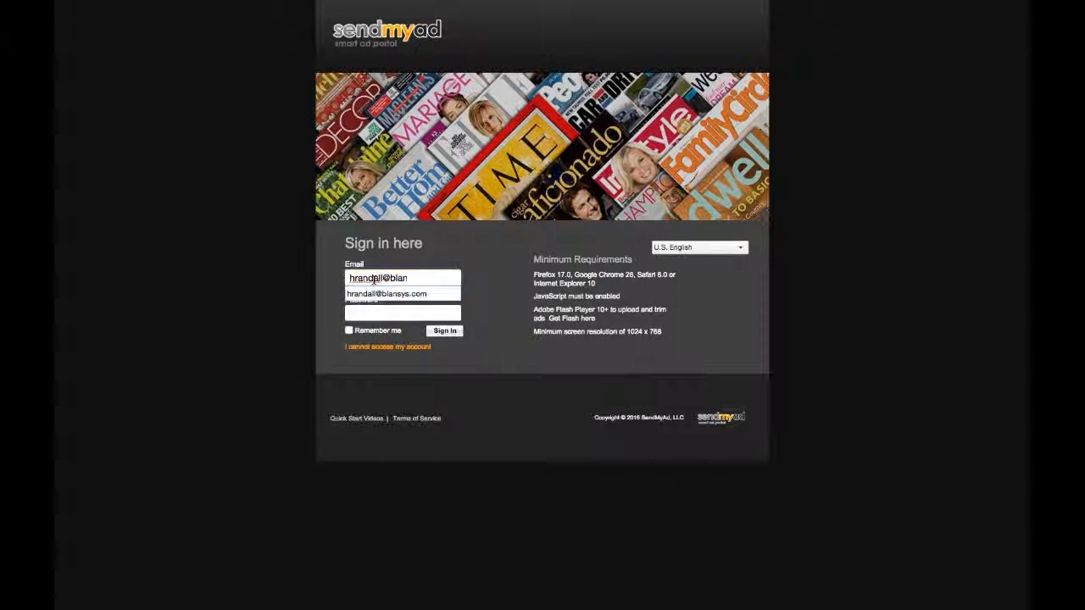
- Sign in as the publisher using the saved e-mail suggestion and the account password
key(Down)
key(Return)
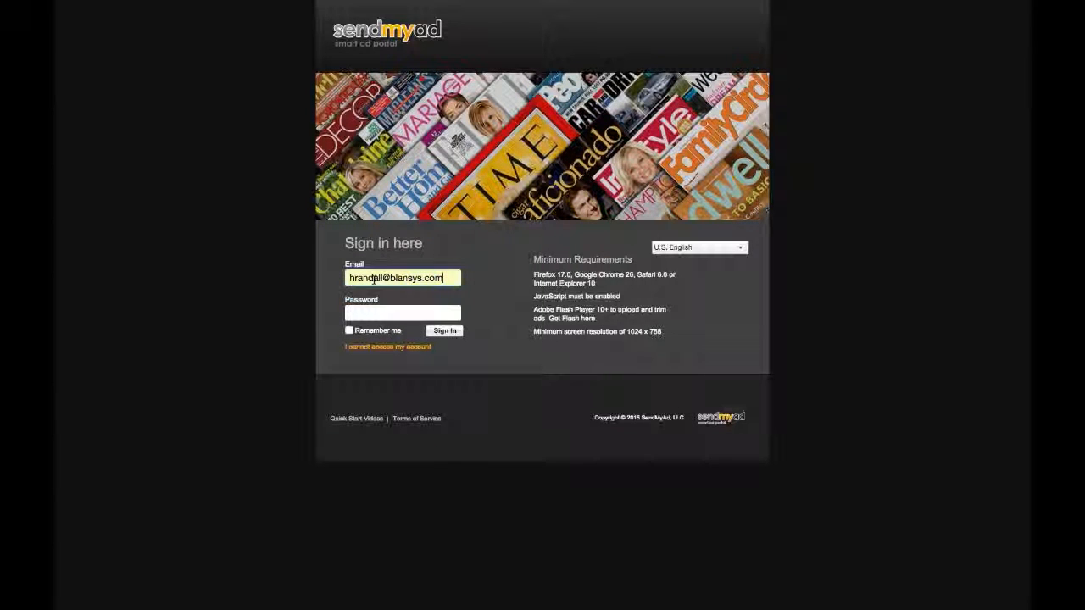
key(Tab)
text(******)
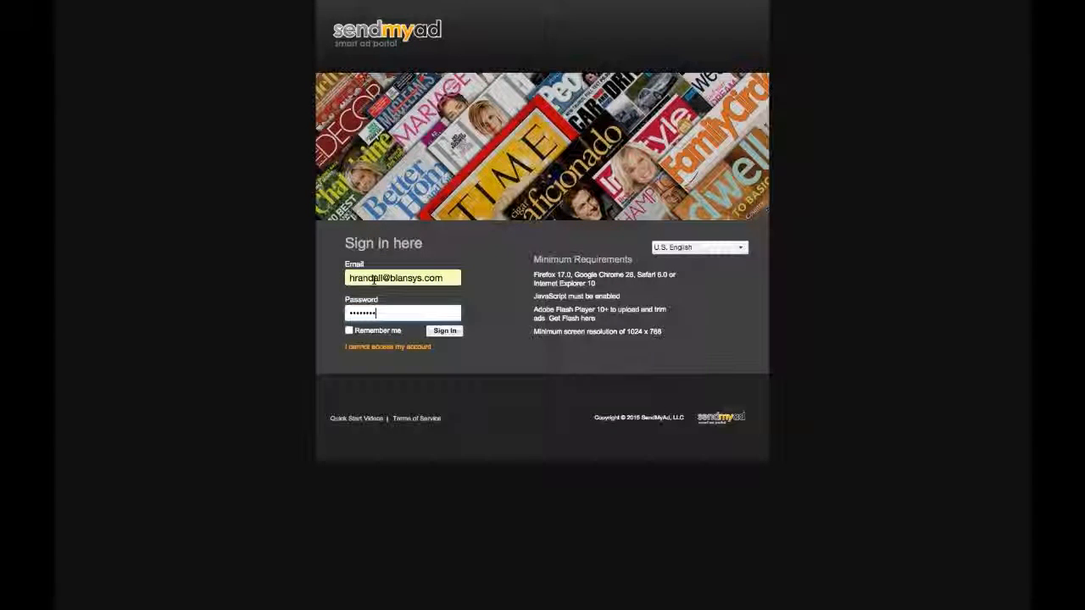
key(Return)
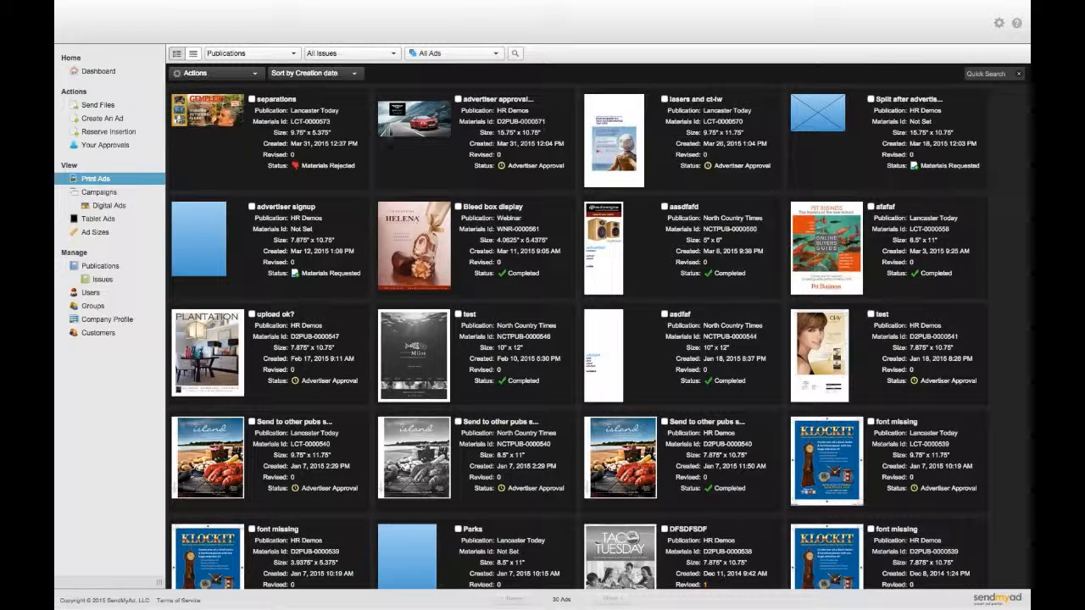
- Open the HR Demos publication's Spread Advertiser Autosplit ad size, a 15.75 x 10.75 spread
click(99, 267)
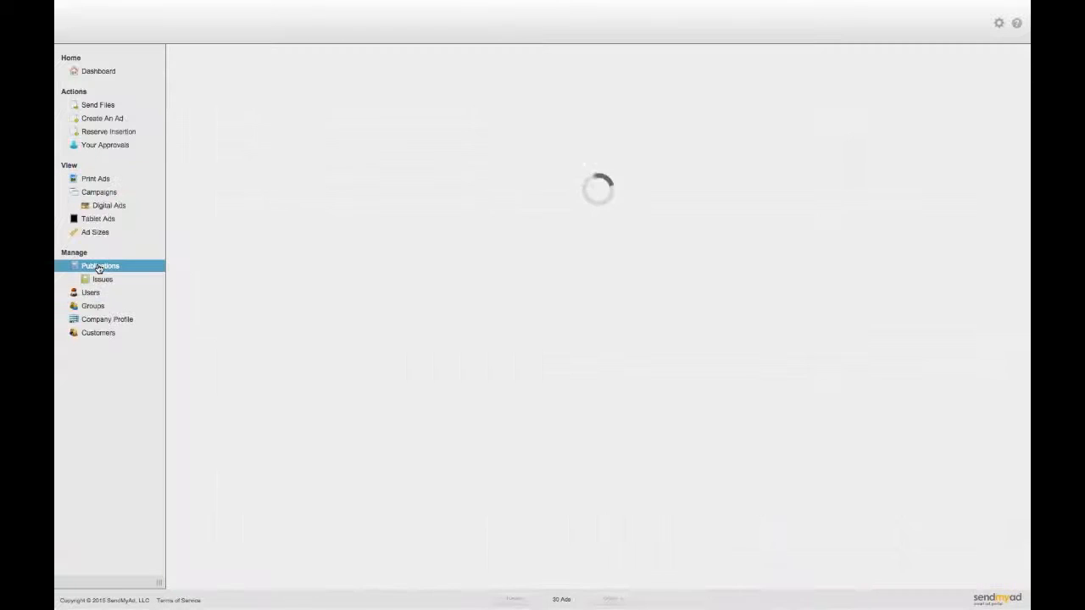
click(262, 156)
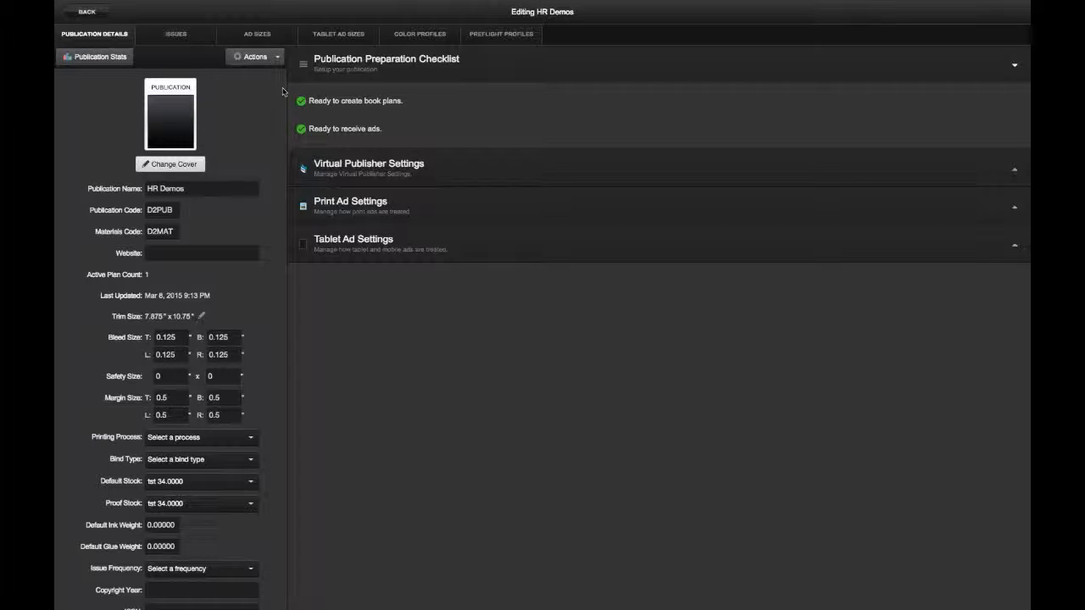
click(237, 35)
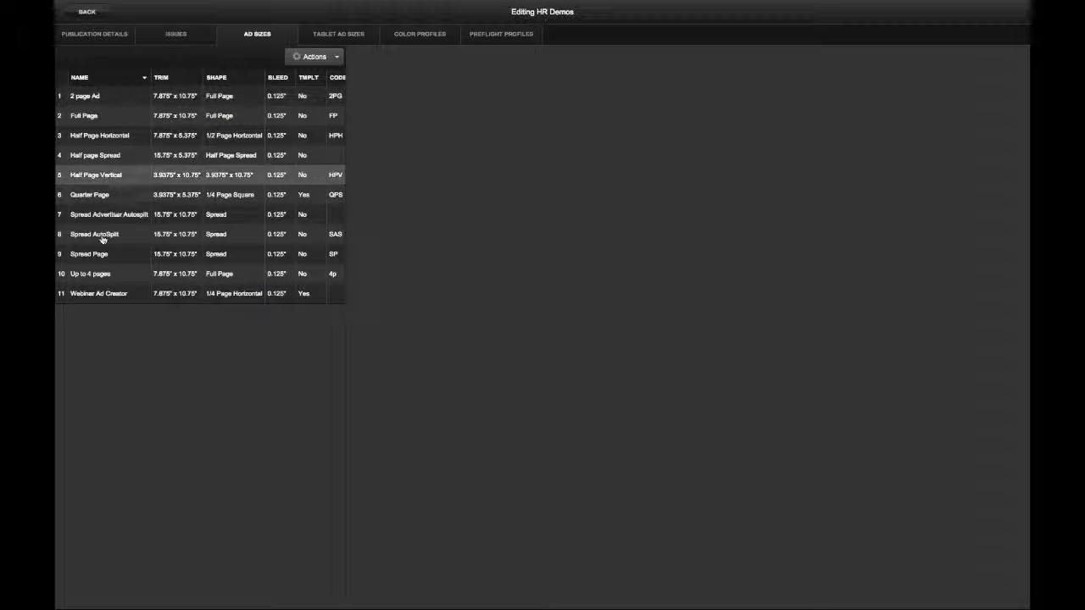
click(111, 218)
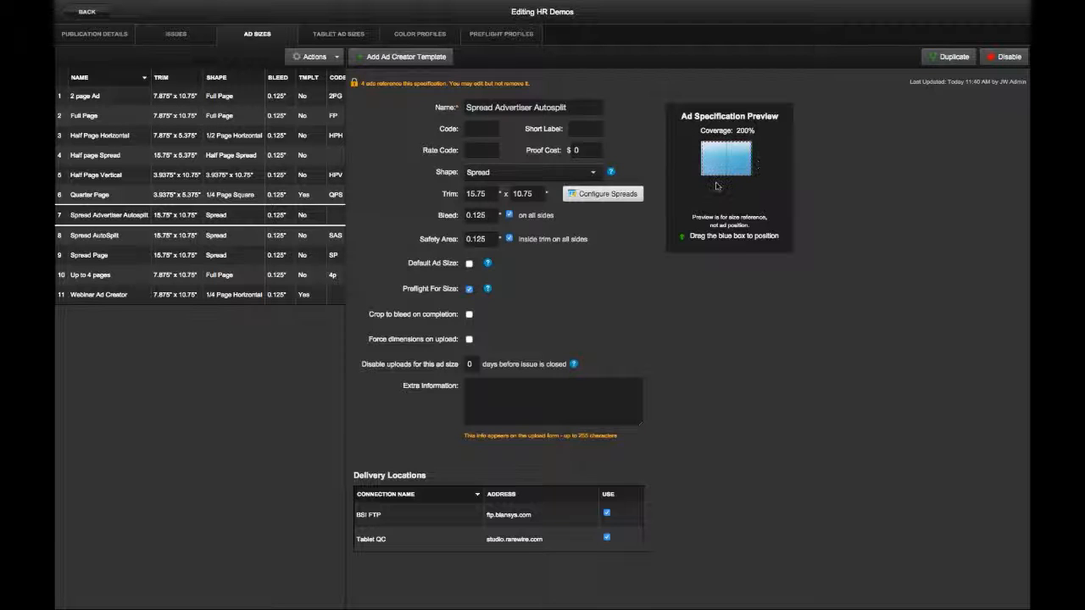
- Review the spread configuration, keeping 'Split spread after advertiser approval', then return to Publications
click(594, 196)
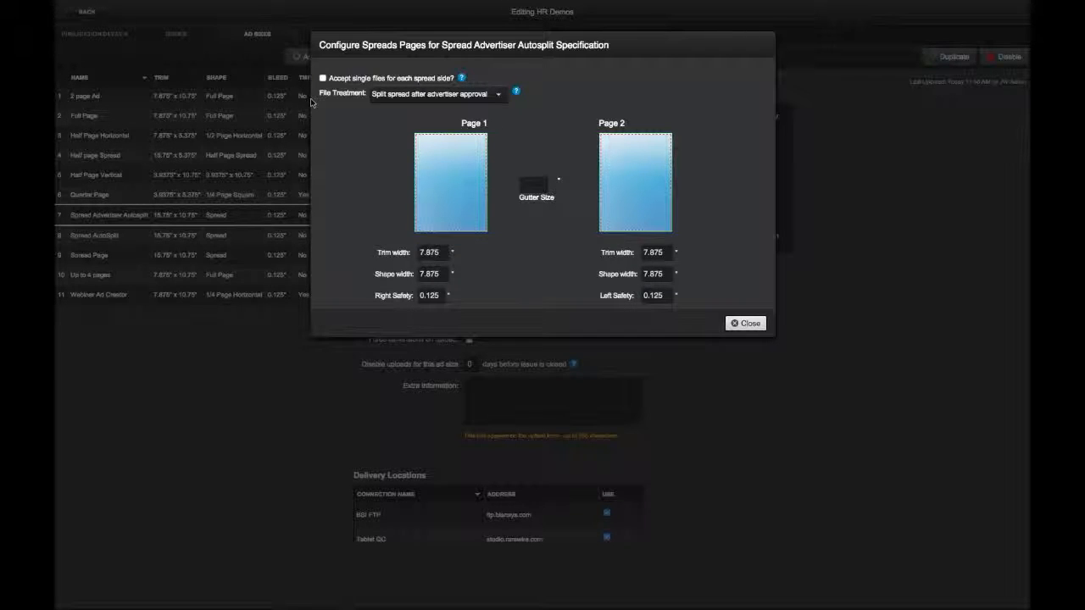
mouse_move(354, 94)
click(476, 95)
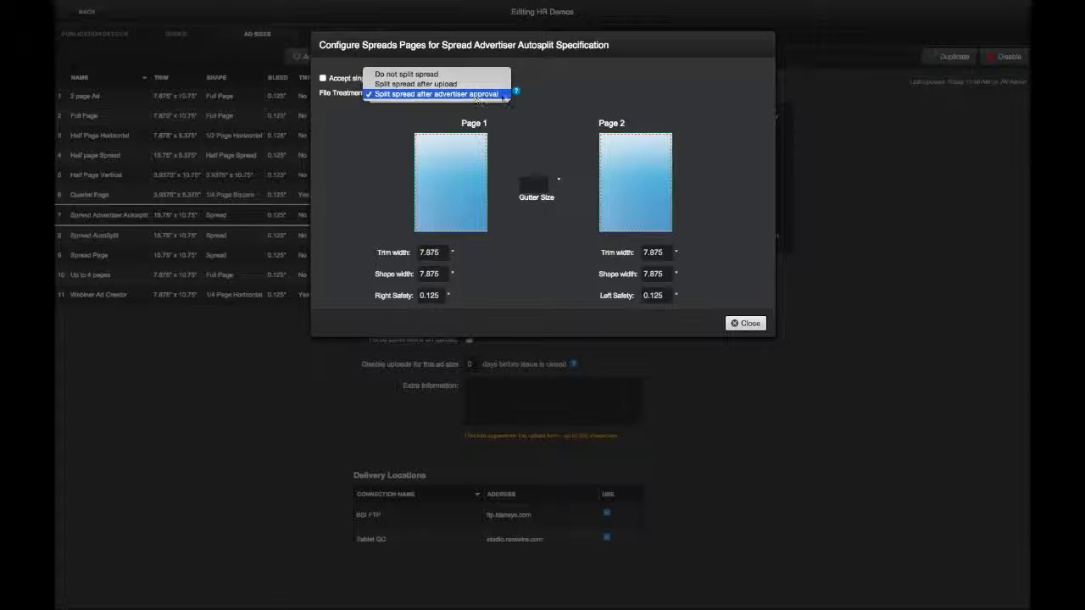
click(606, 95)
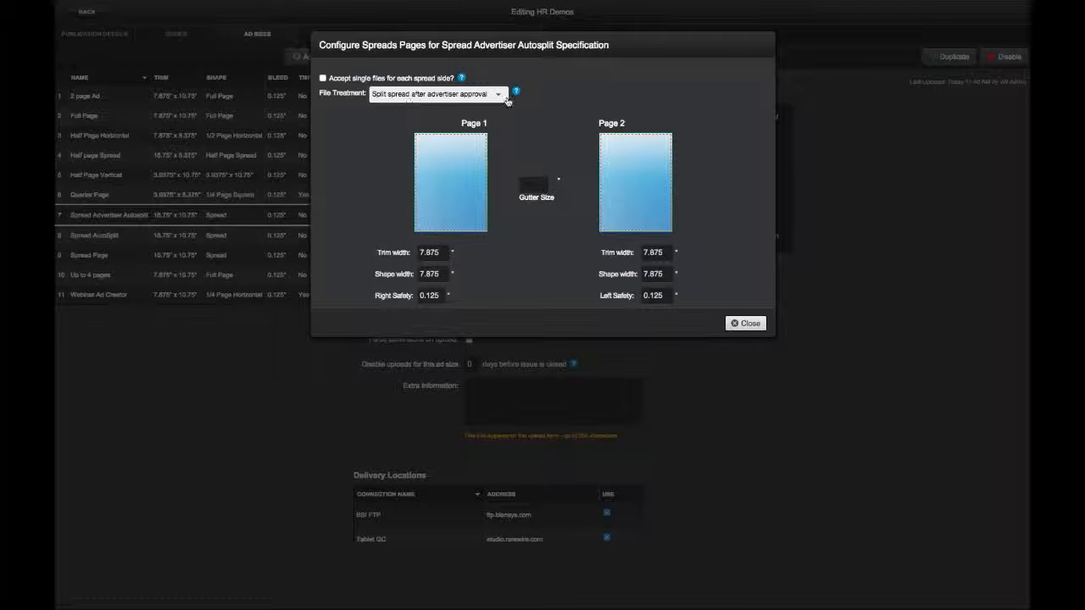
click(479, 95)
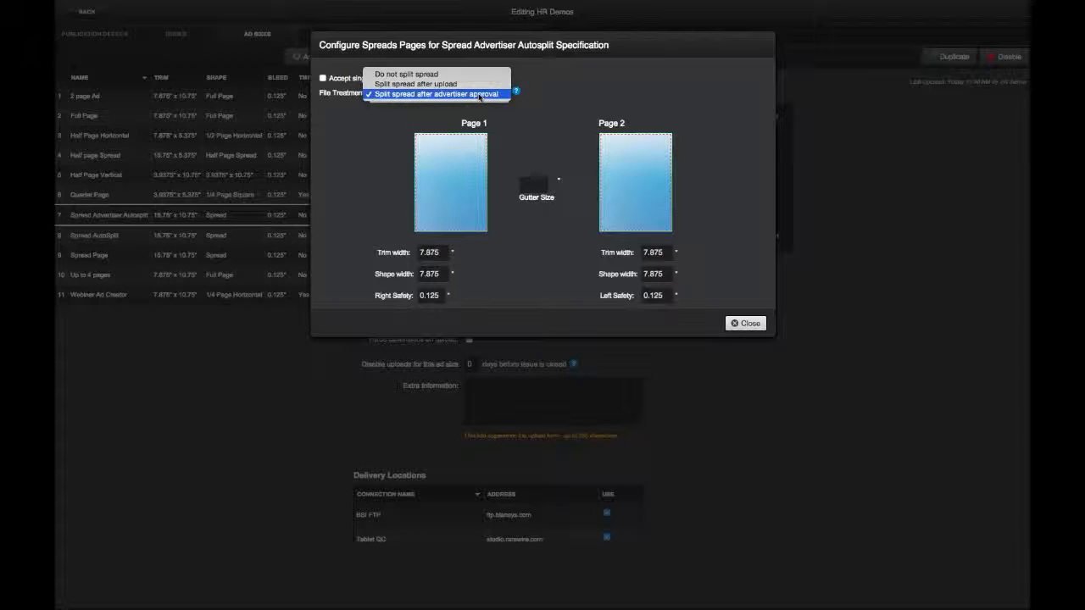
click(576, 99)
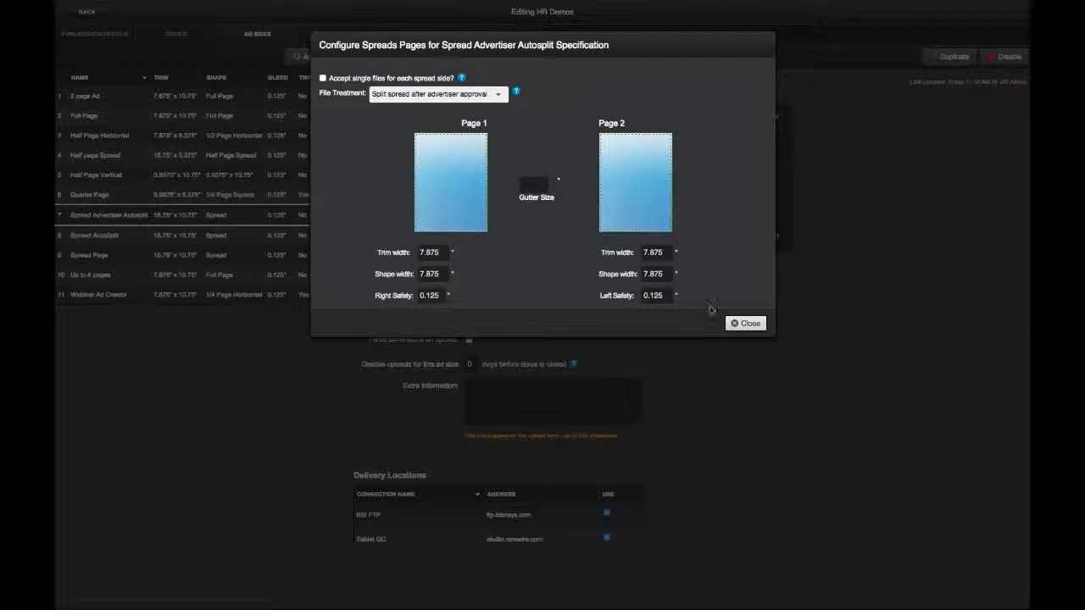
click(745, 323)
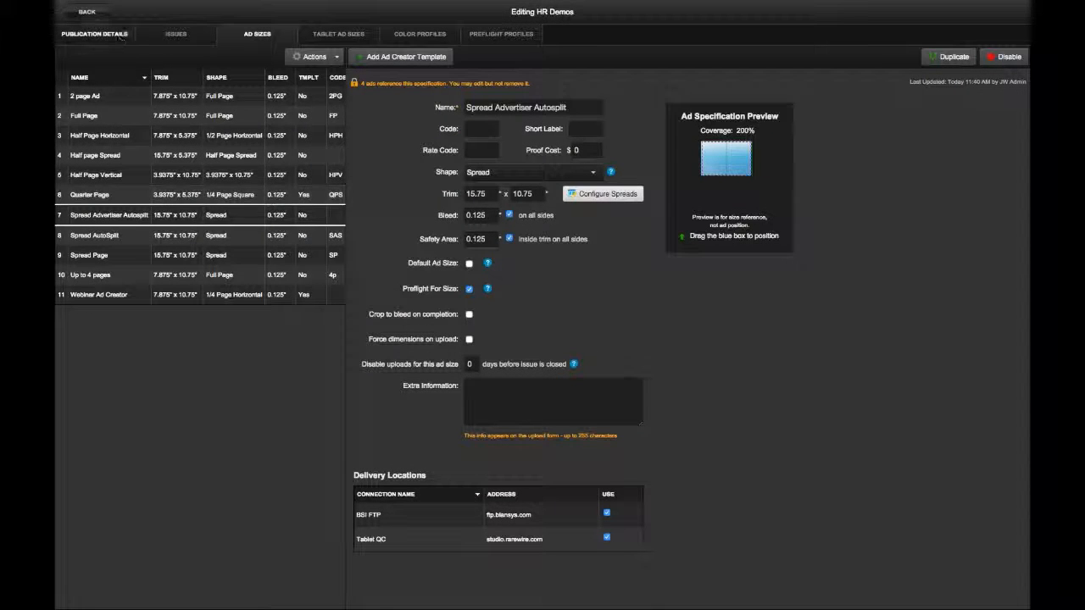
click(87, 14)
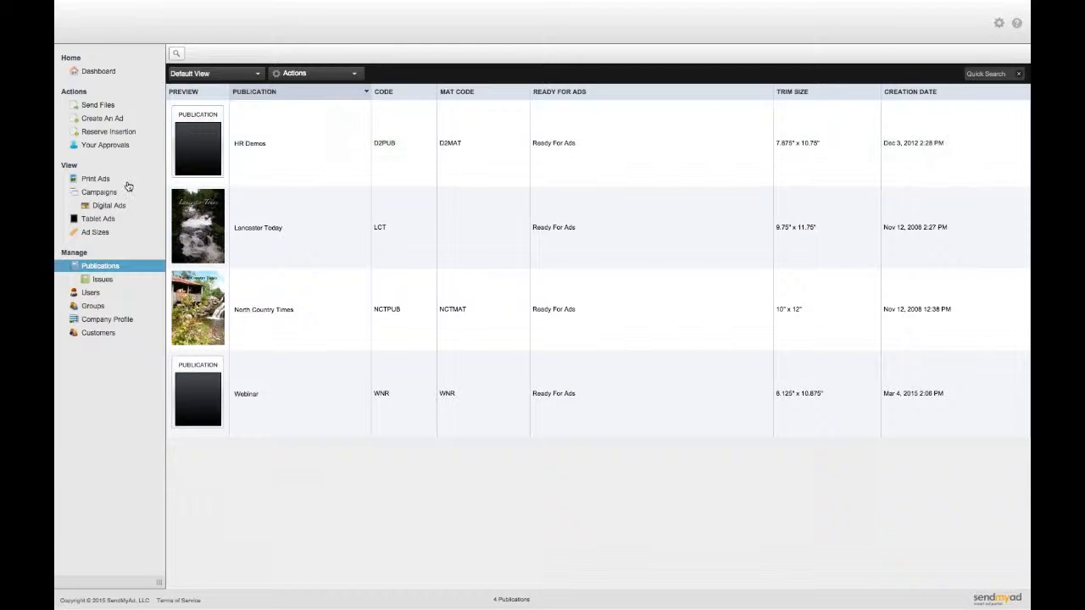
- Sign out of the publisher account and sign in as the advertiser with the saved e-mail
click(998, 23)
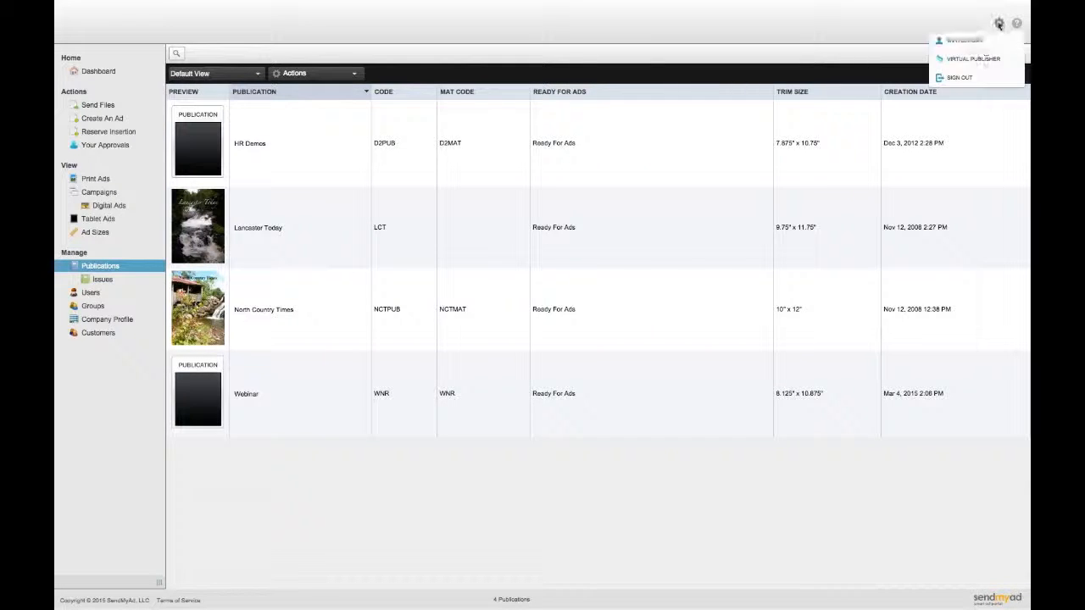
click(973, 78)
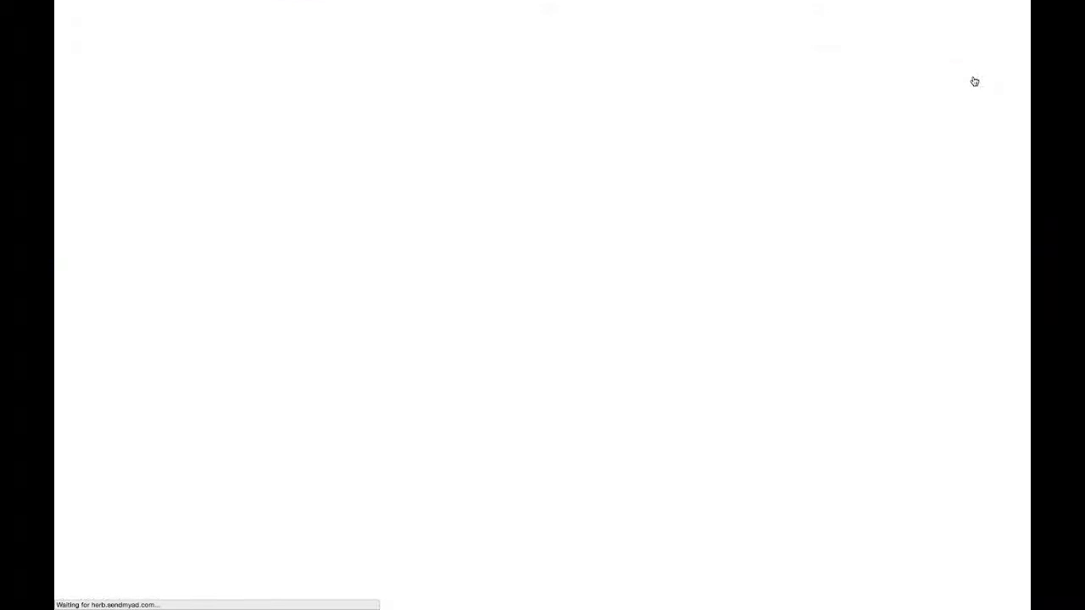
text(h)
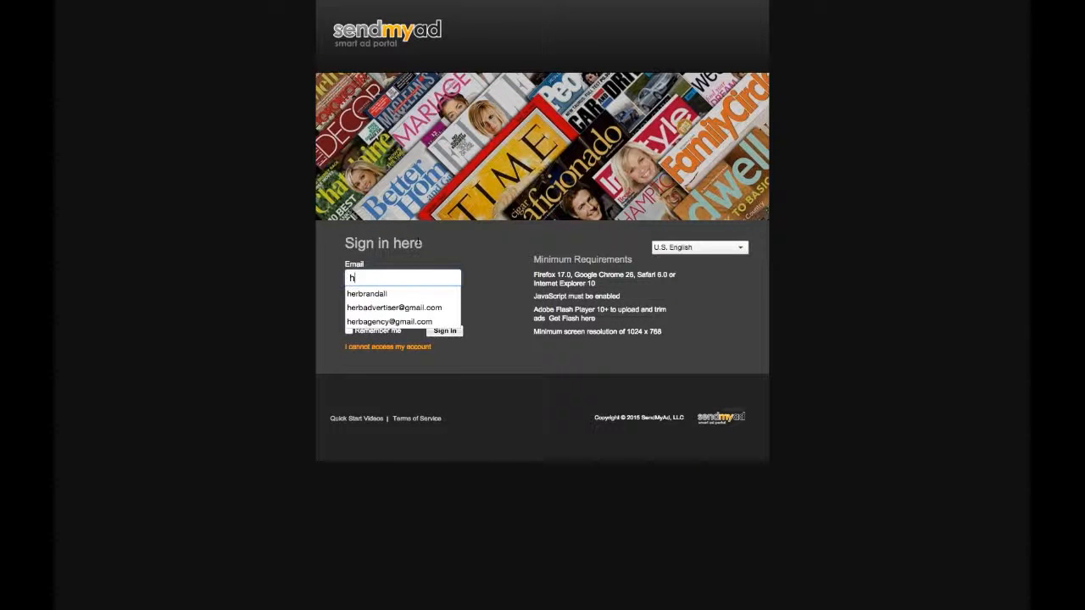
text(er)
key(Down)
key(Down)
key(Tab)
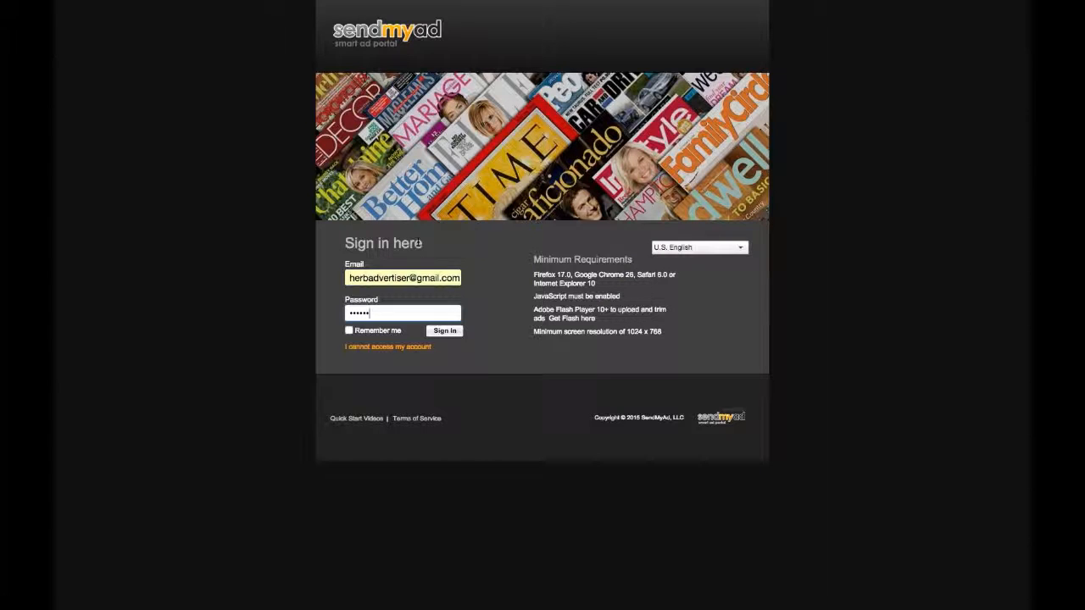
key(Return)
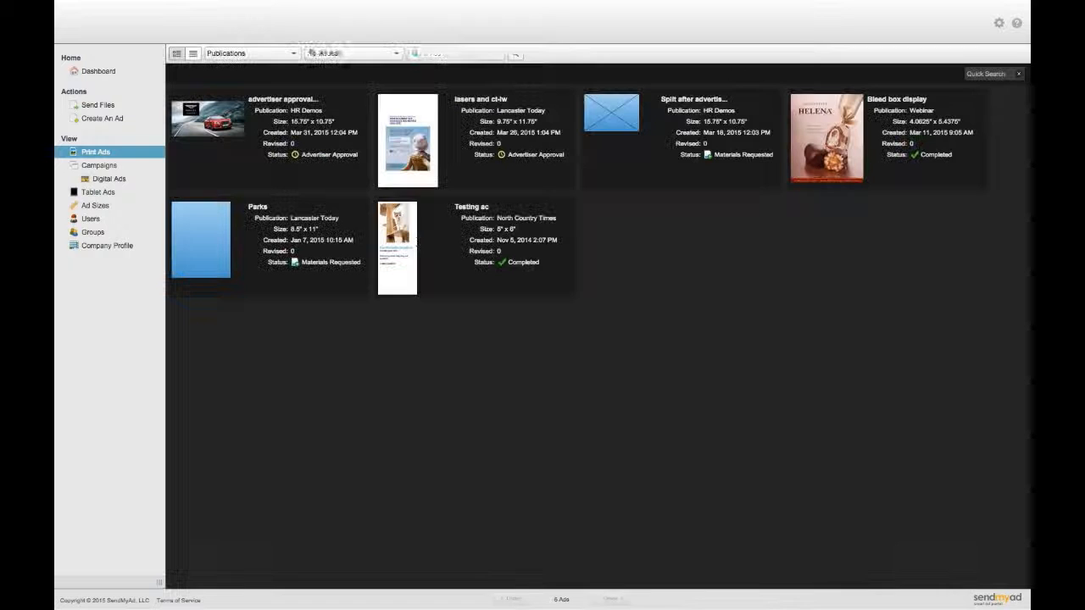
- Approve the Bentley car ad as the advertiser and return to the Print Ads list
click(220, 133)
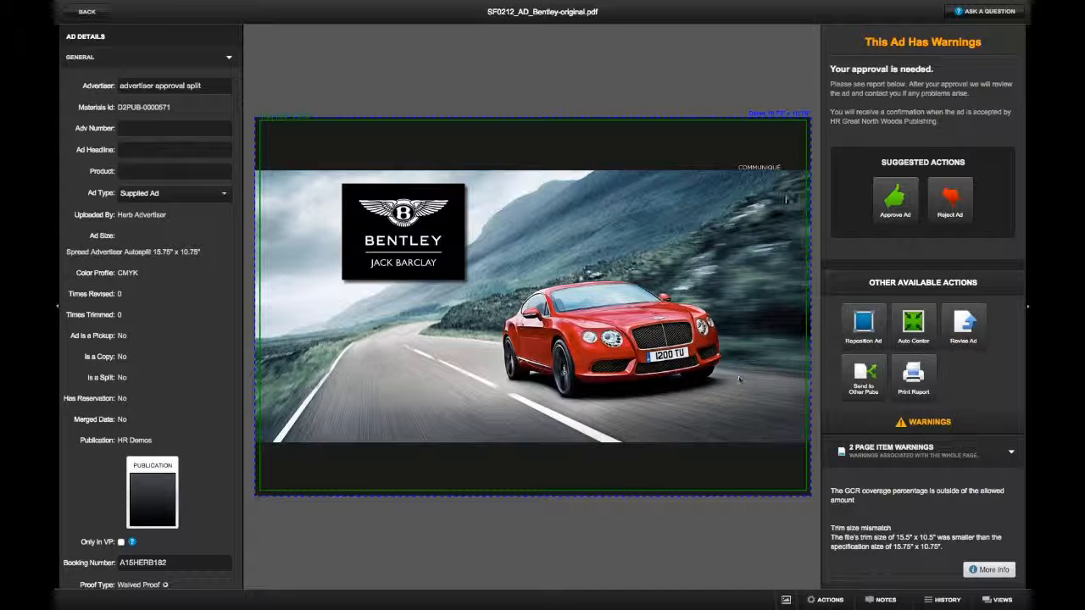
scroll(940, 323, down, 3)
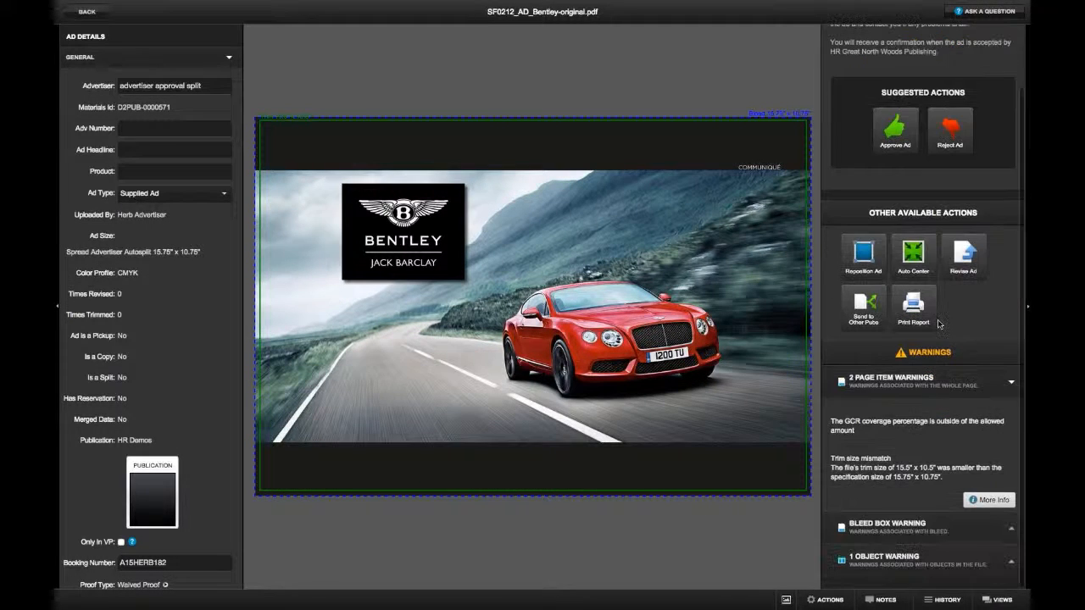
scroll(940, 325, up, 3)
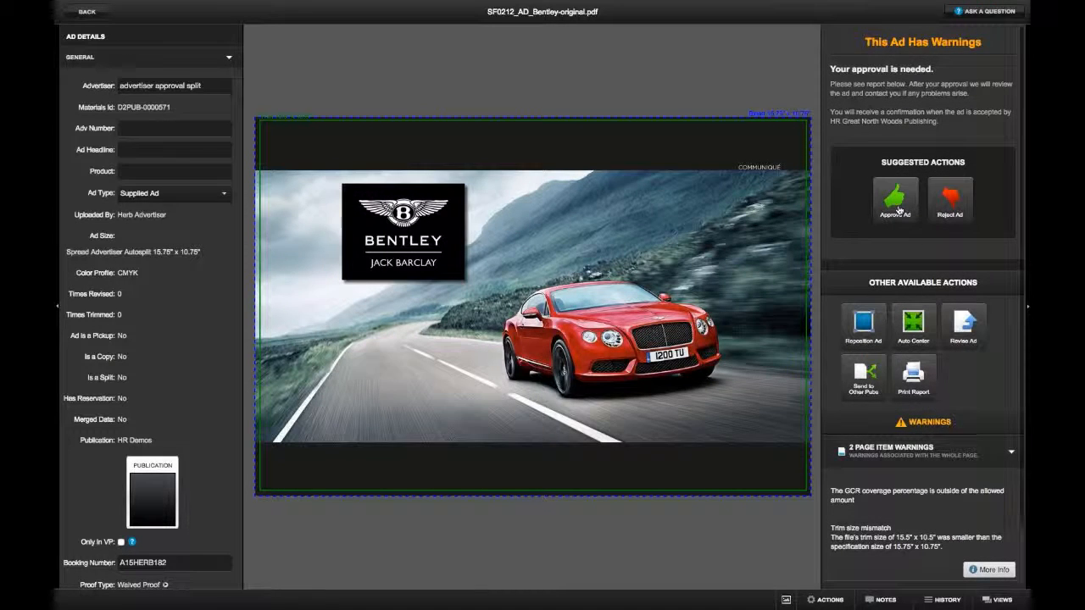
click(890, 212)
click(683, 166)
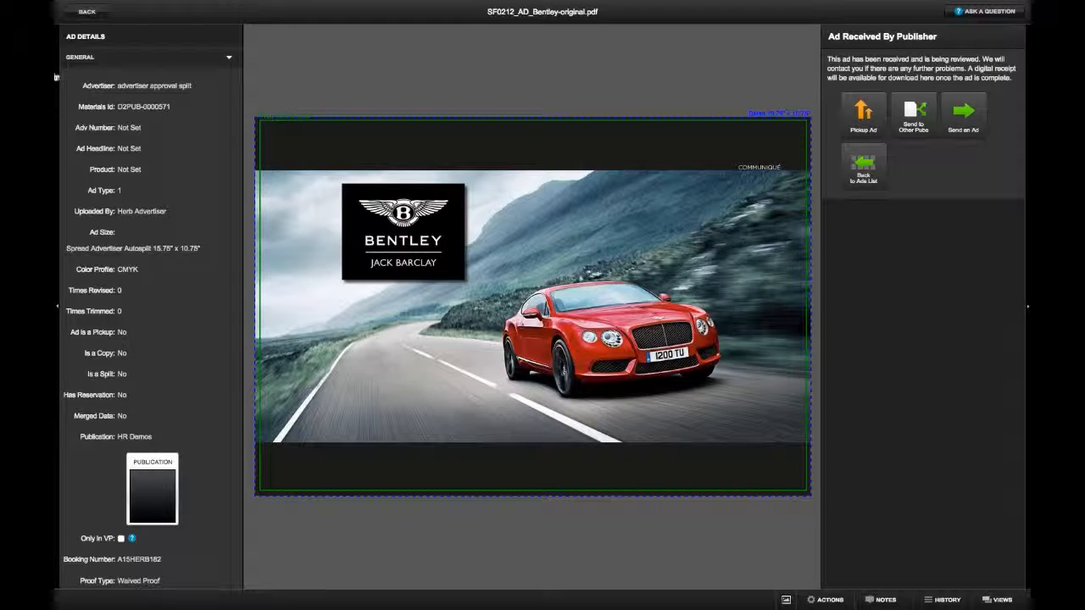
click(89, 12)
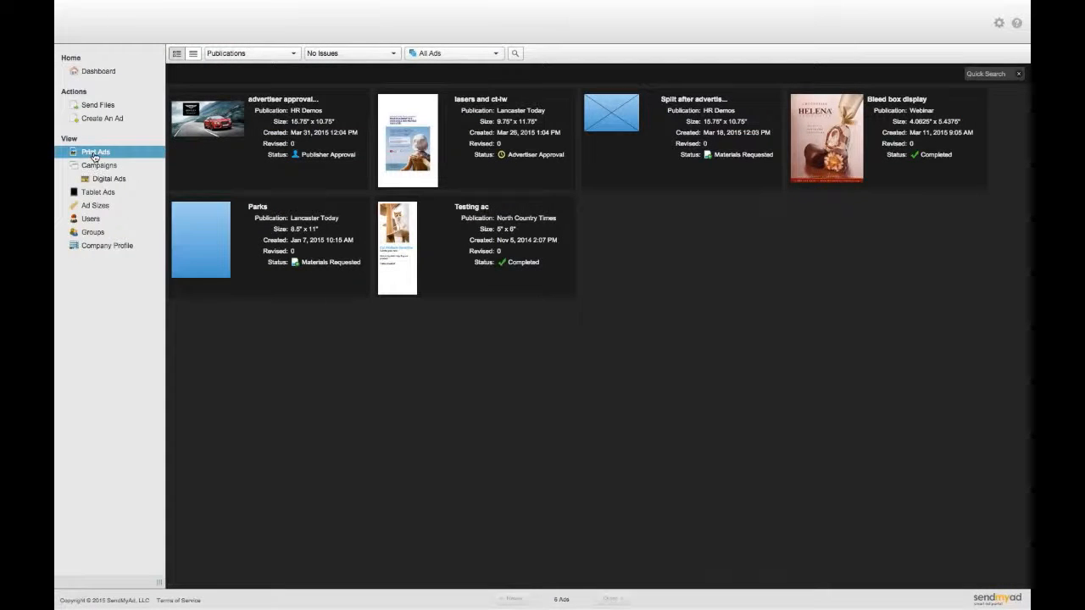
- Refresh the advertiser's Print Ads list, then sign out from the gear menu
click(133, 169)
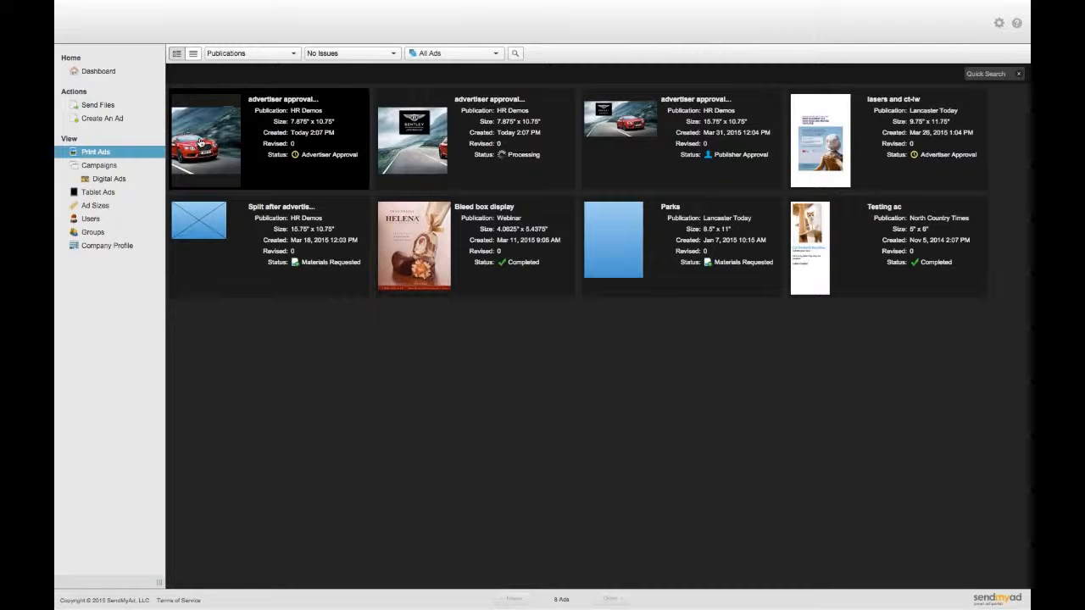
click(998, 23)
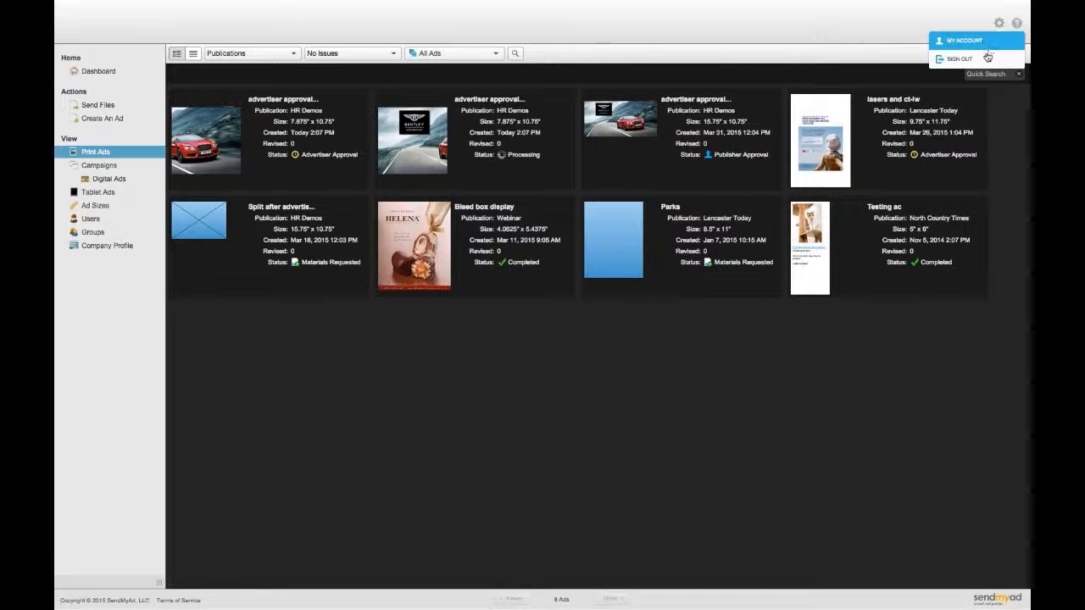
click(984, 60)
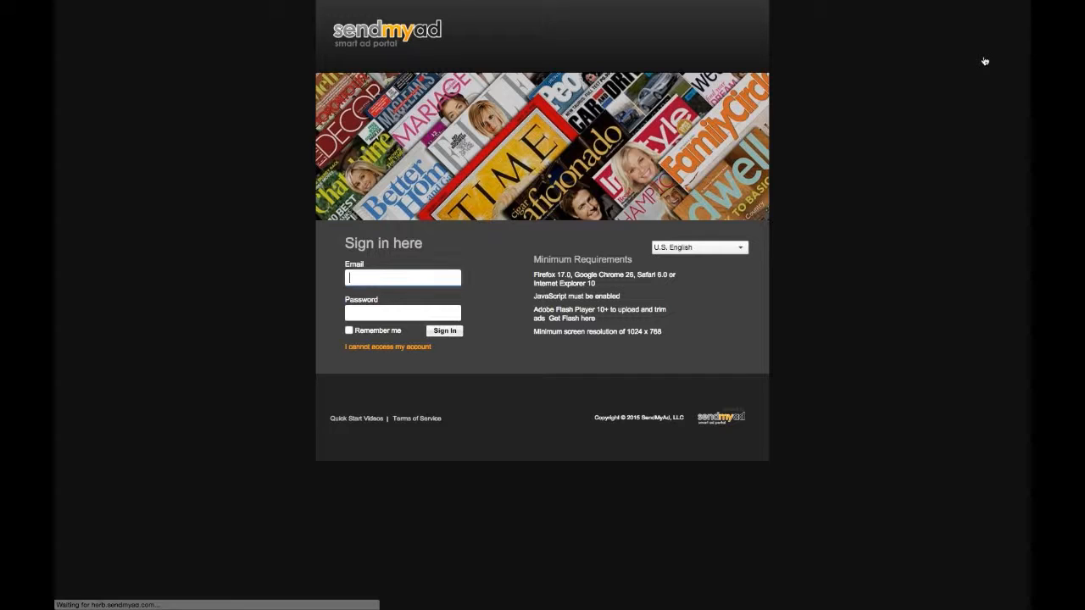
- Sign back in as the publisher with the saved e-mail and show all 32 print ads
text(h)
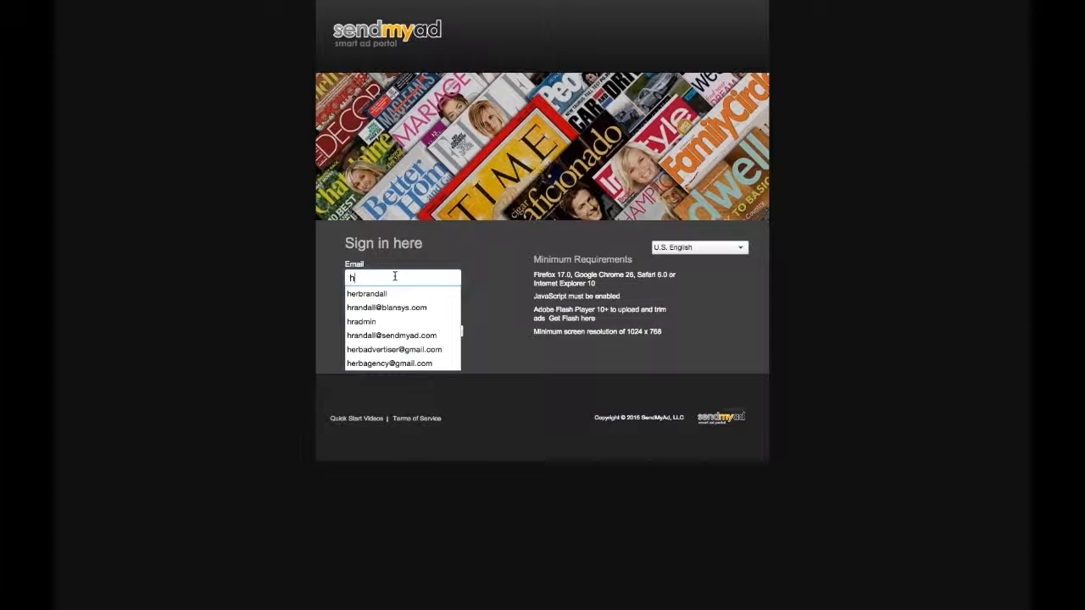
key(Down)
key(Down)
key(Return)
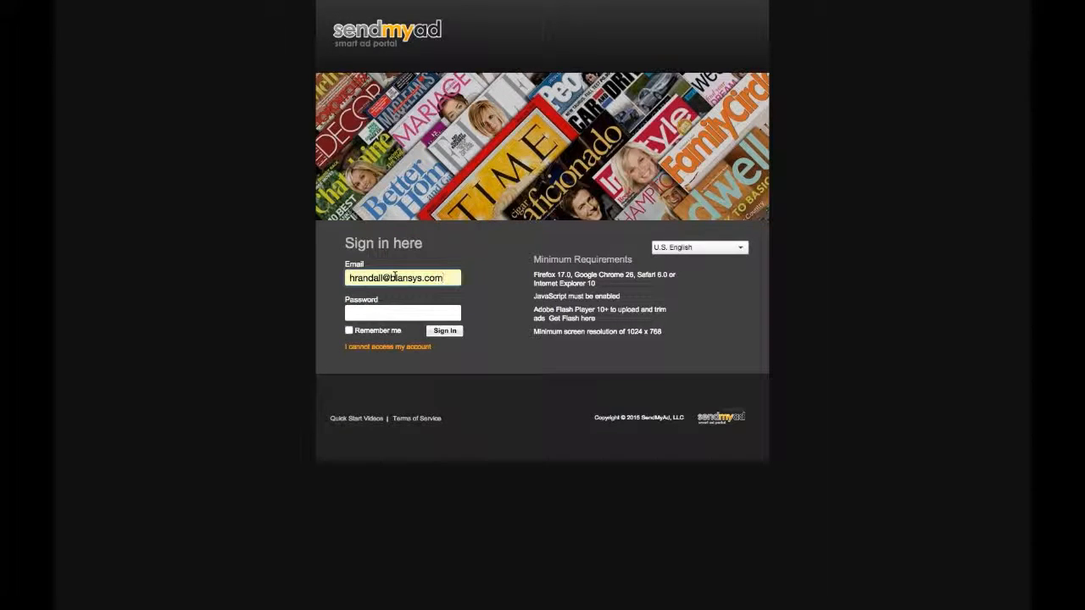
key(Tab)
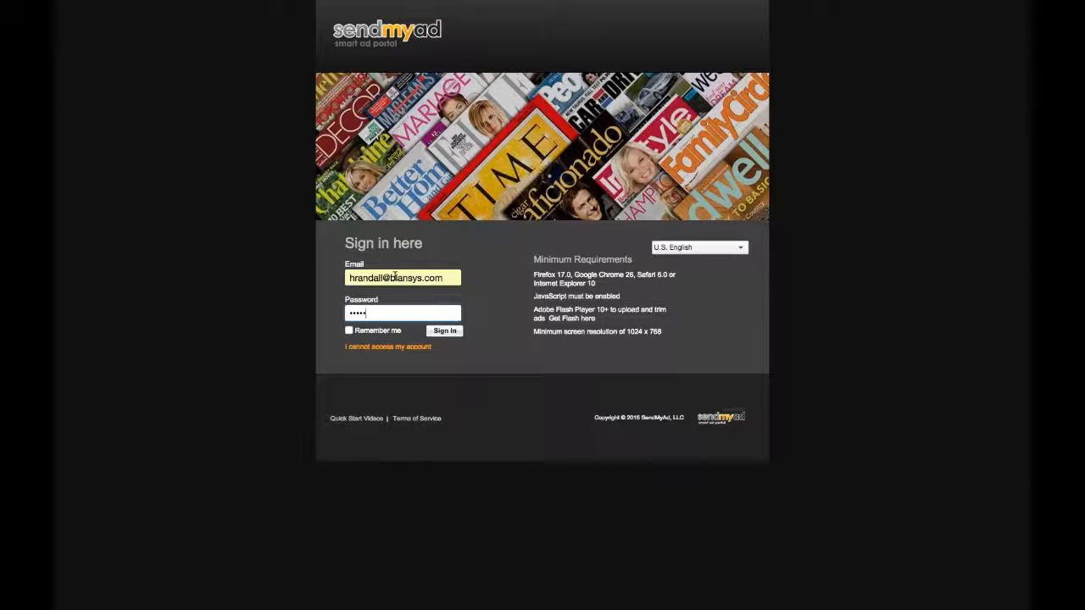
key(Return)
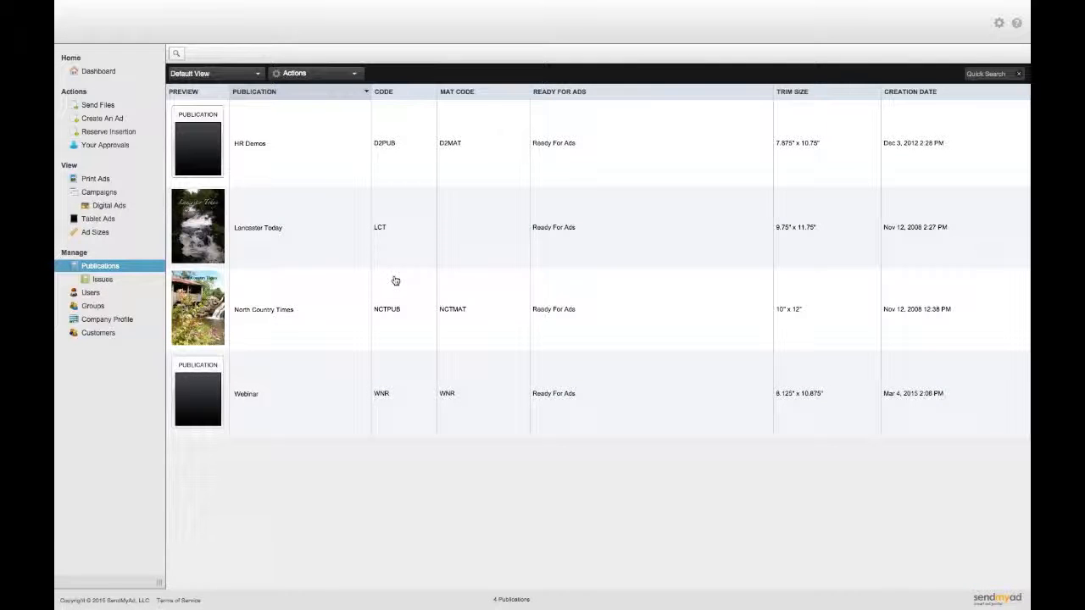
click(95, 179)
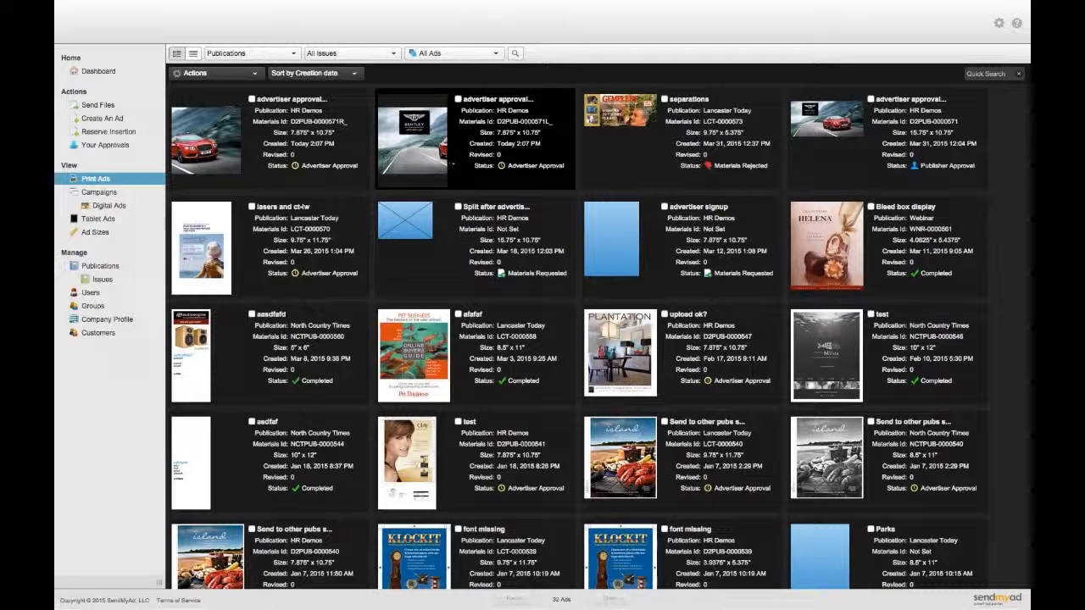
- Check the Bentley split ad's history, then approve the split ad for print
click(428, 160)
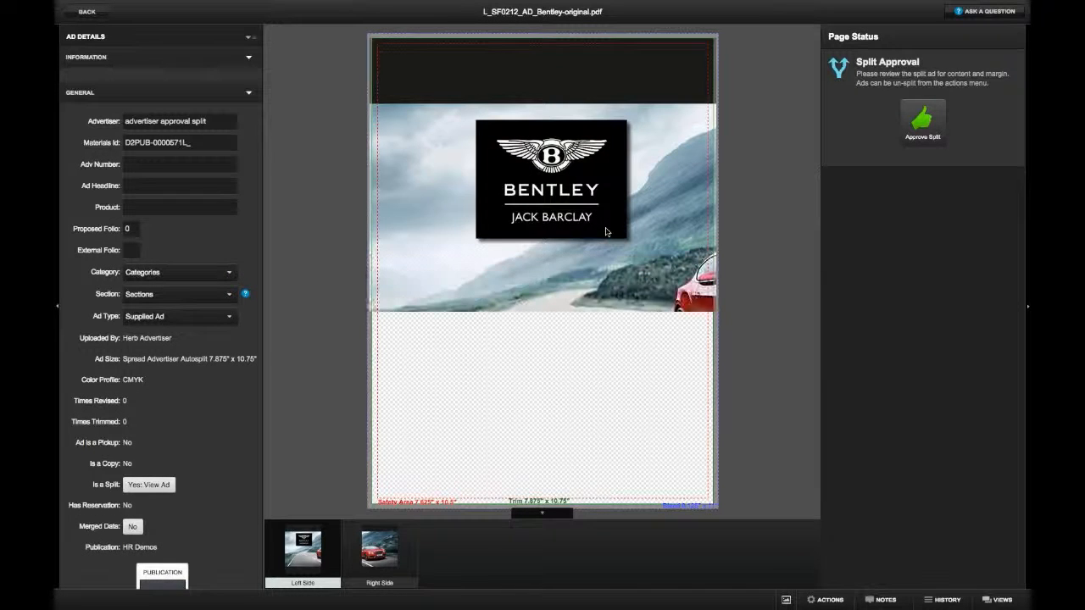
click(931, 600)
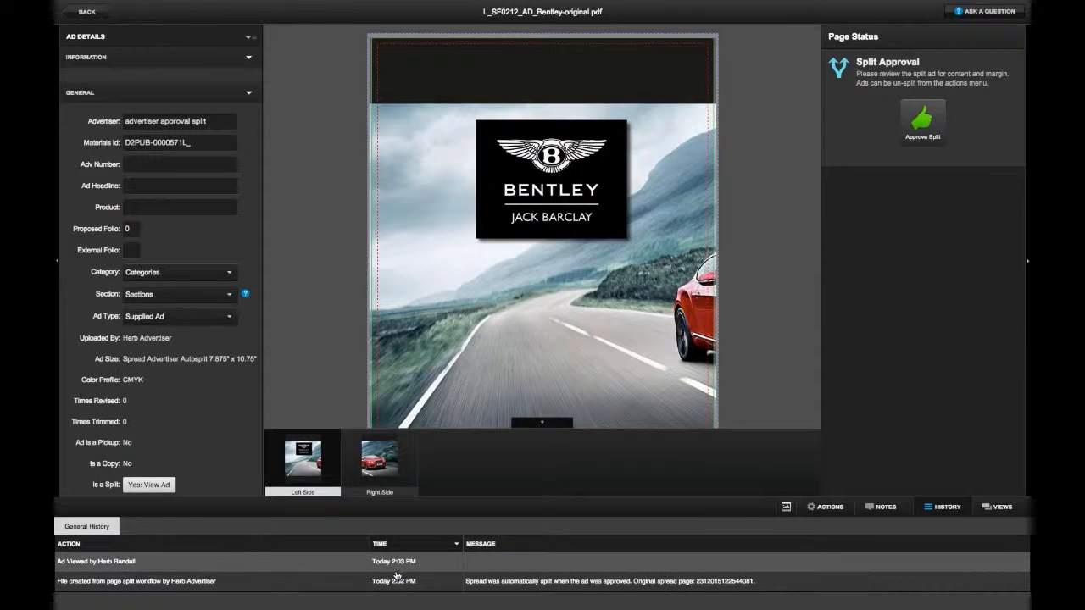
click(130, 578)
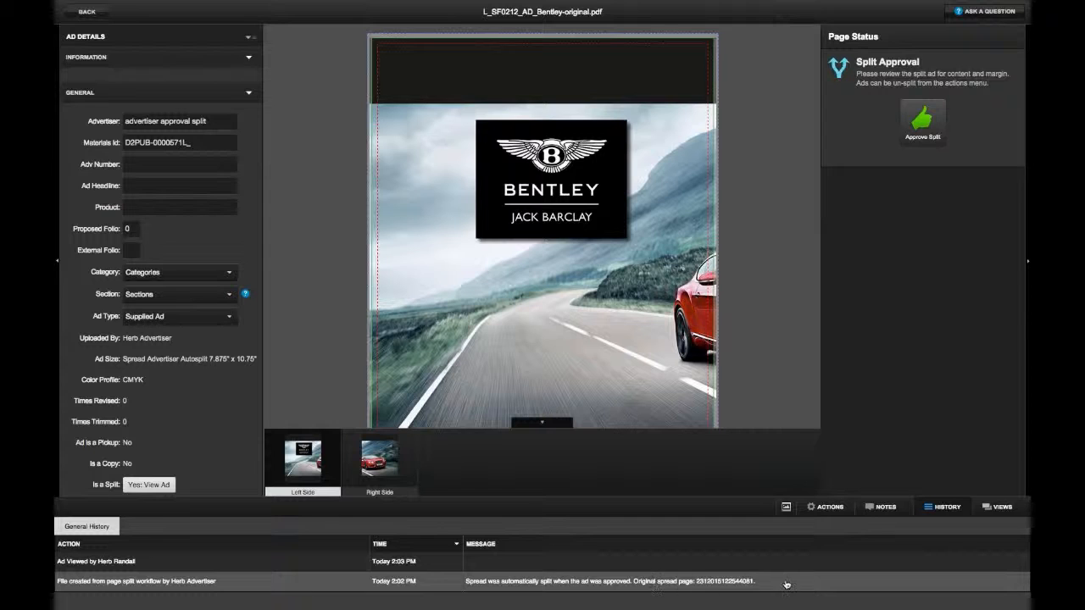
click(922, 123)
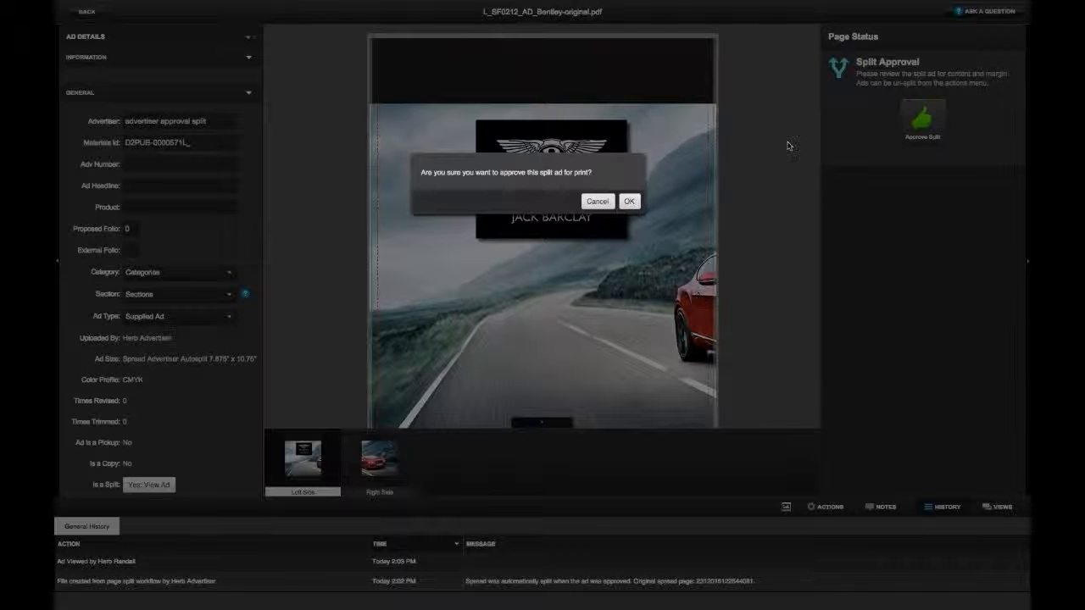
click(630, 202)
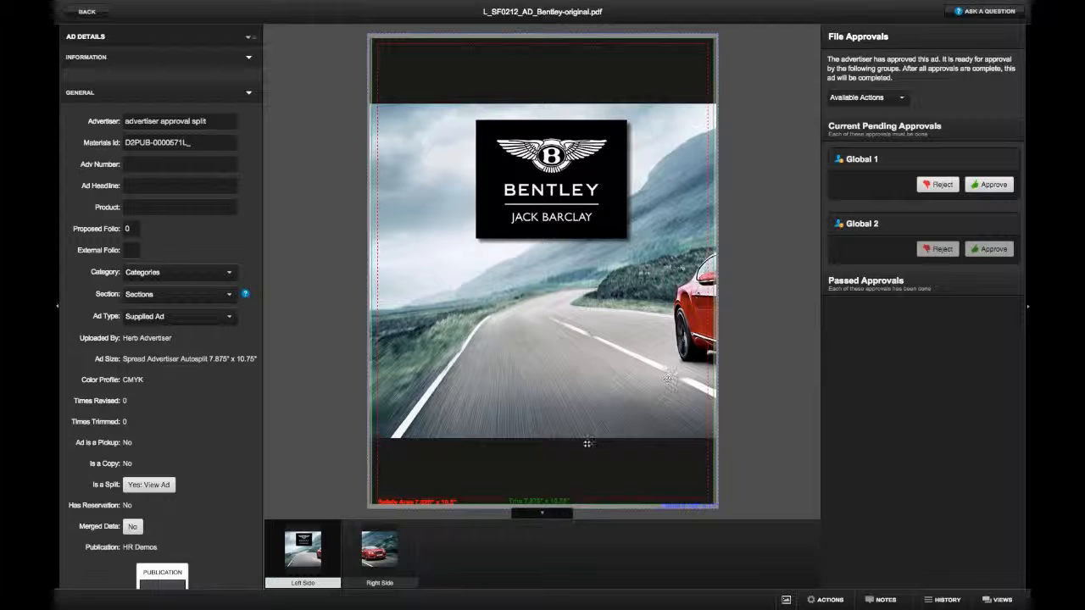
- Go back to and reload the Print Ads list, then open the Company Profile settings
click(98, 13)
click(94, 180)
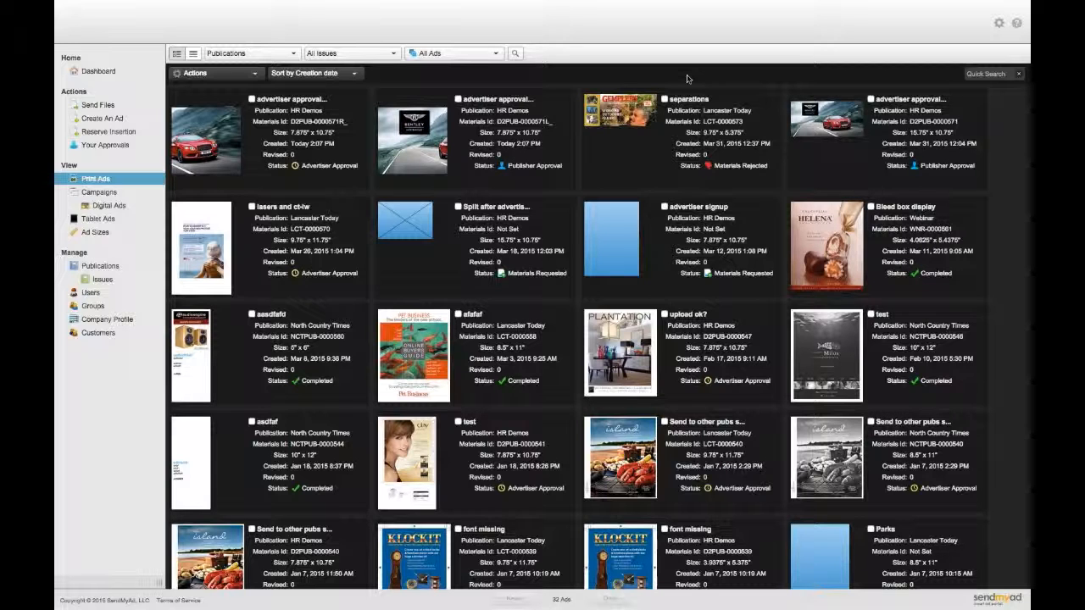
click(106, 322)
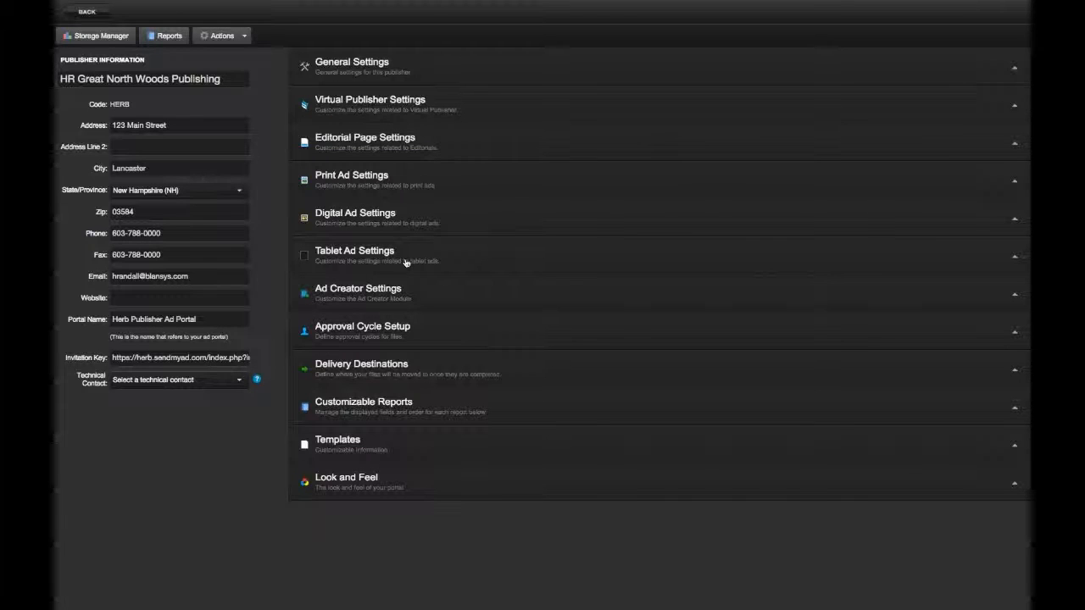
- Expand Delivery Destinations and cancel adding a new destination at the Delivery Charge Notice
click(393, 370)
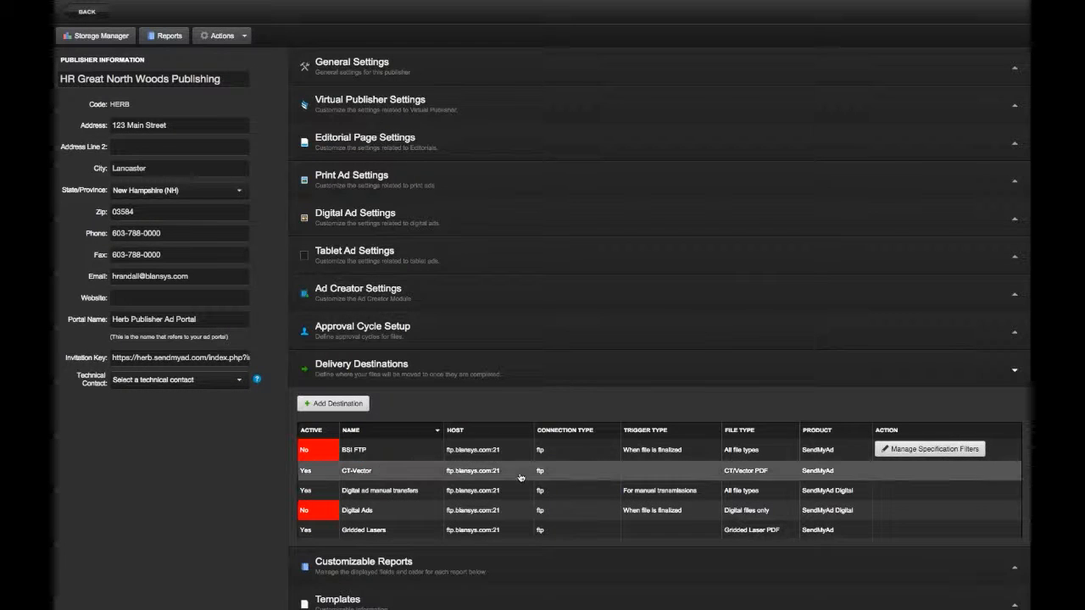
scroll(521, 477, down, 5)
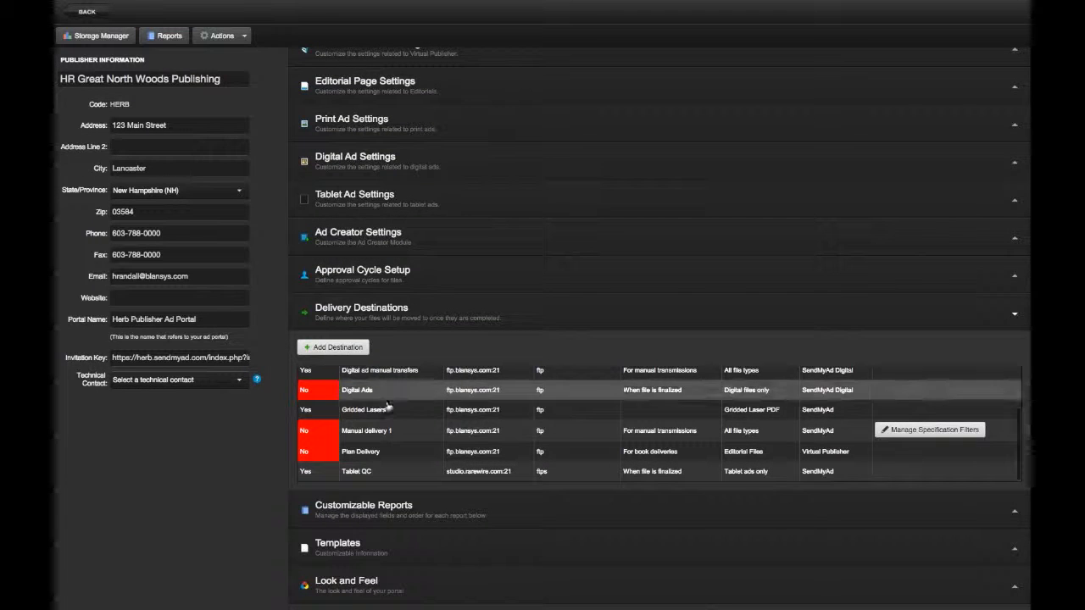
click(352, 349)
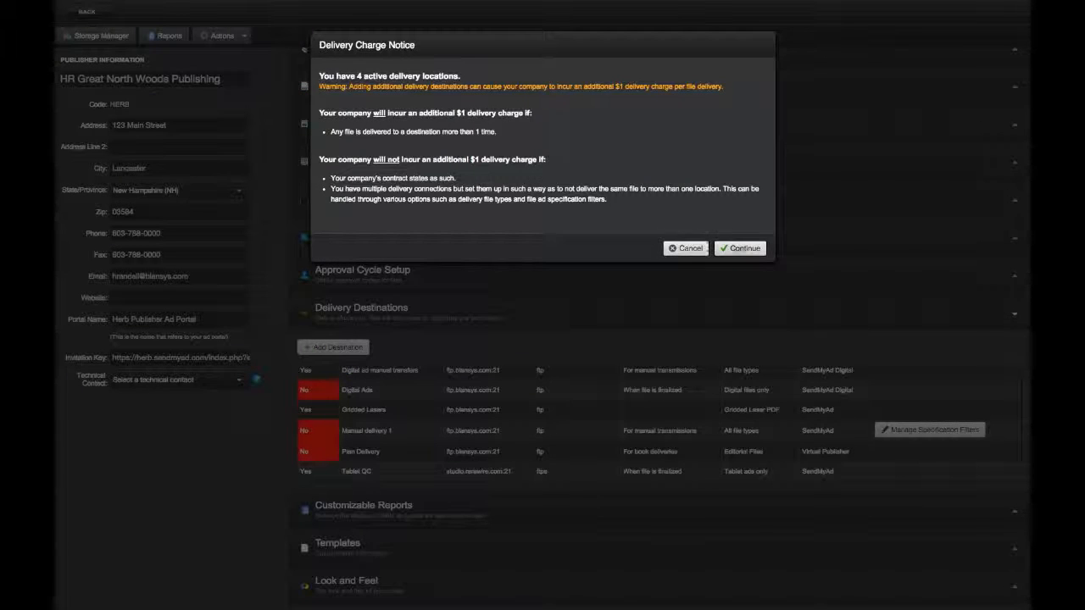
click(703, 248)
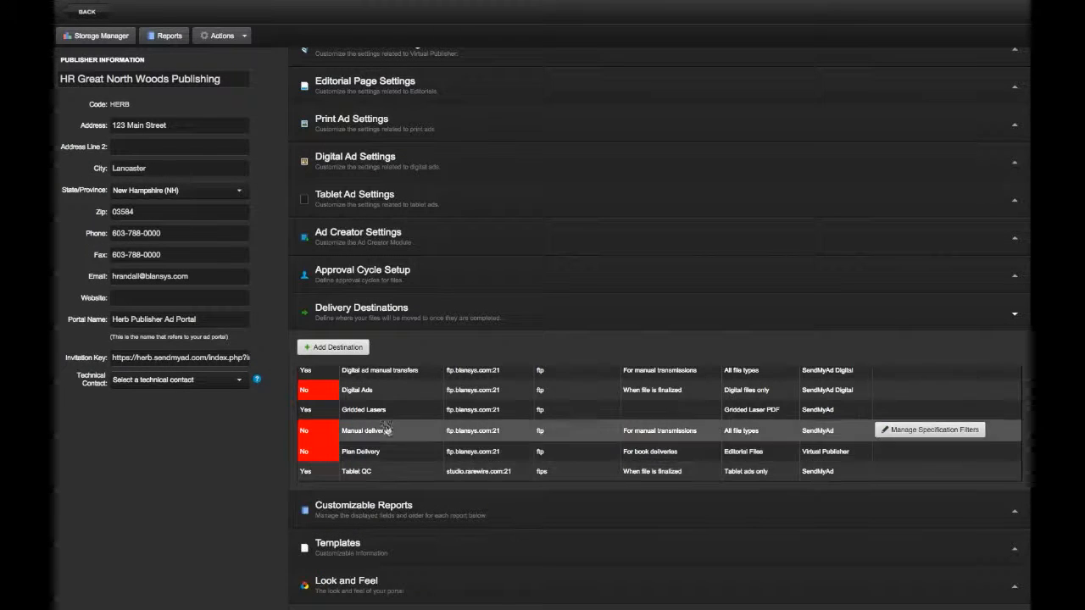
click(373, 410)
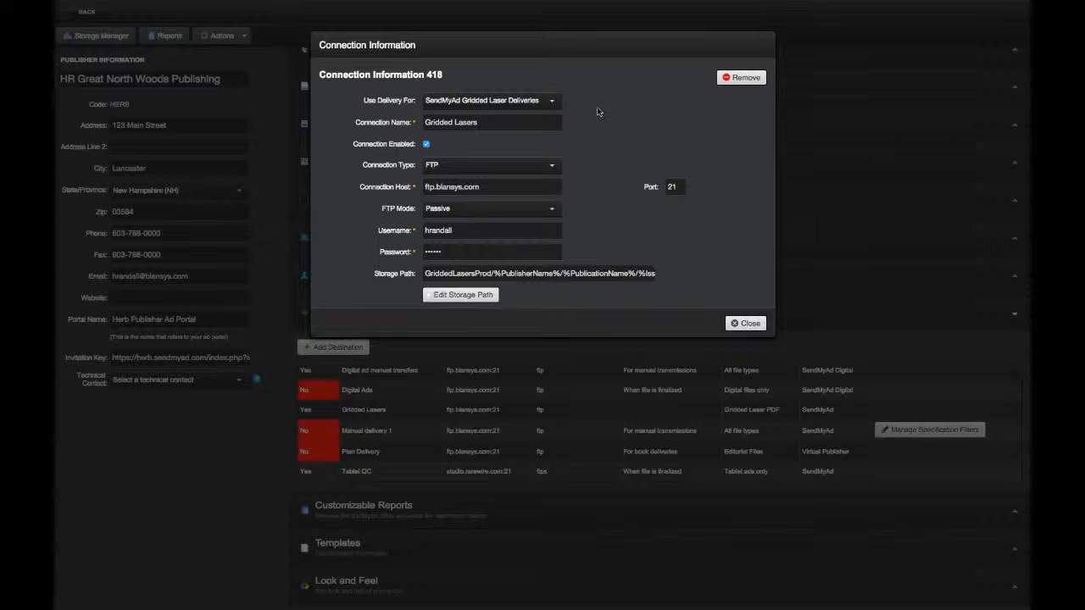
click(549, 100)
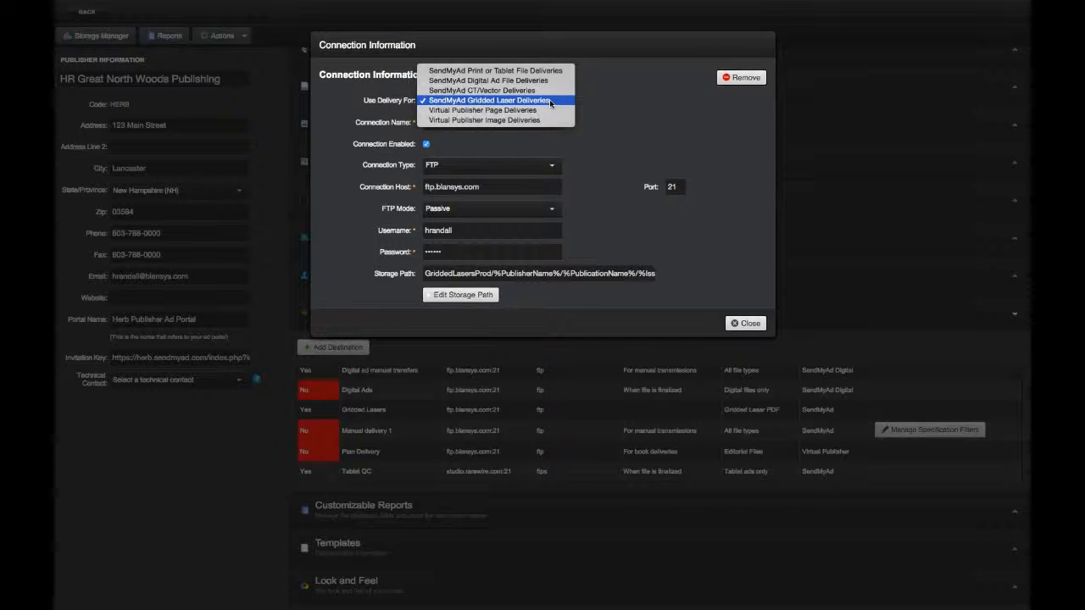
click(596, 104)
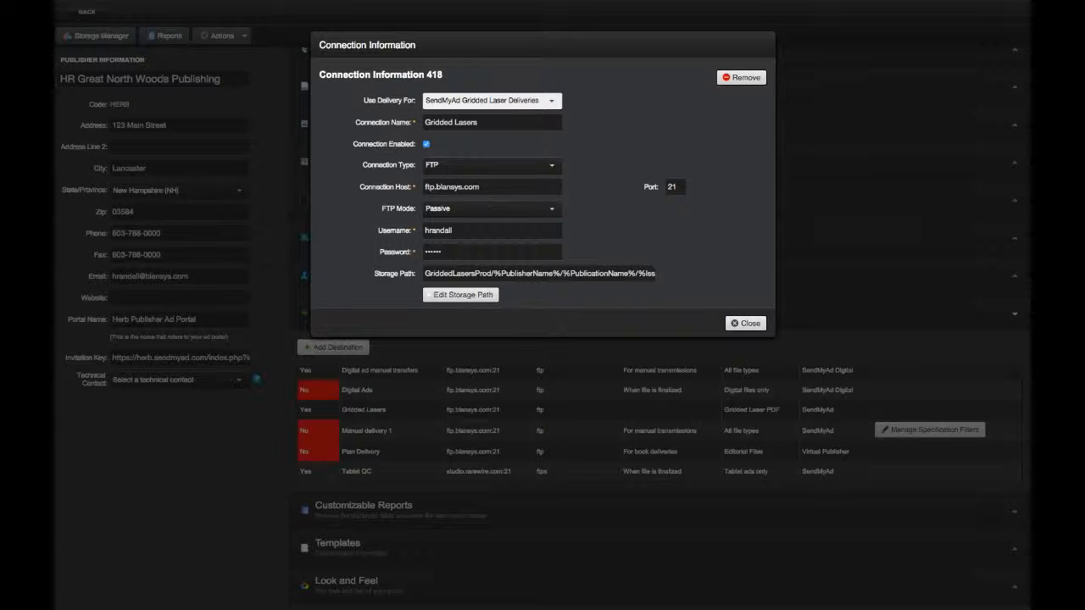
scroll(589, 227, down, 3)
scroll(589, 227, down, 2)
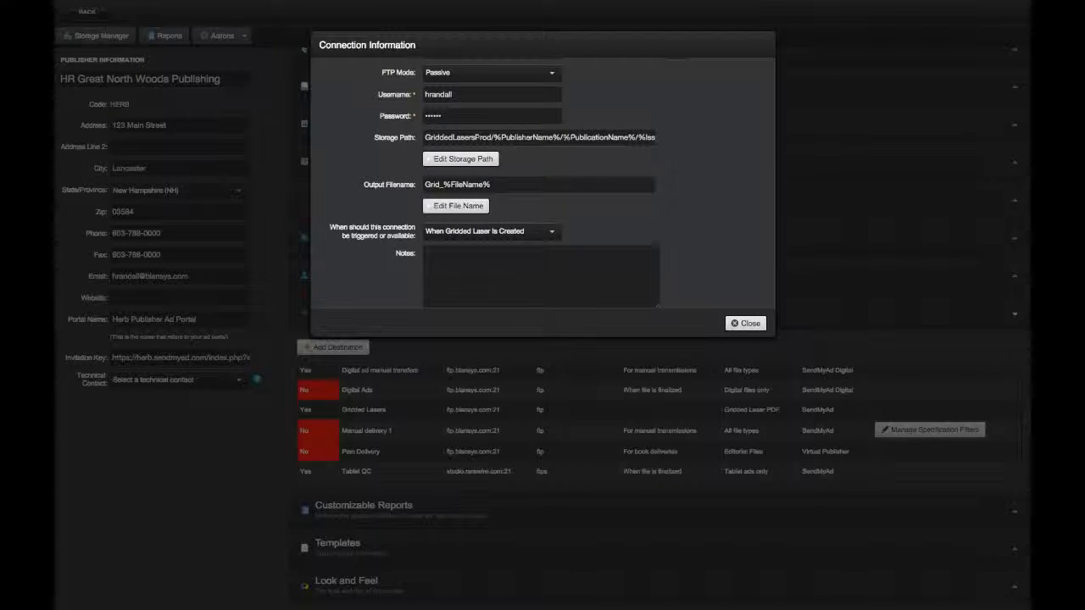
click(480, 161)
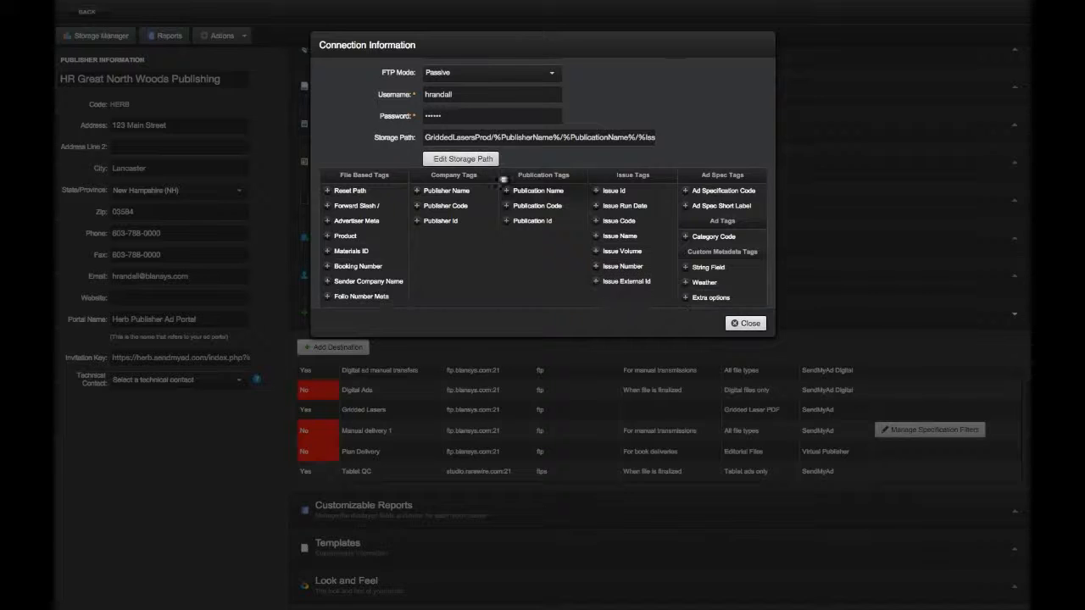
click(445, 159)
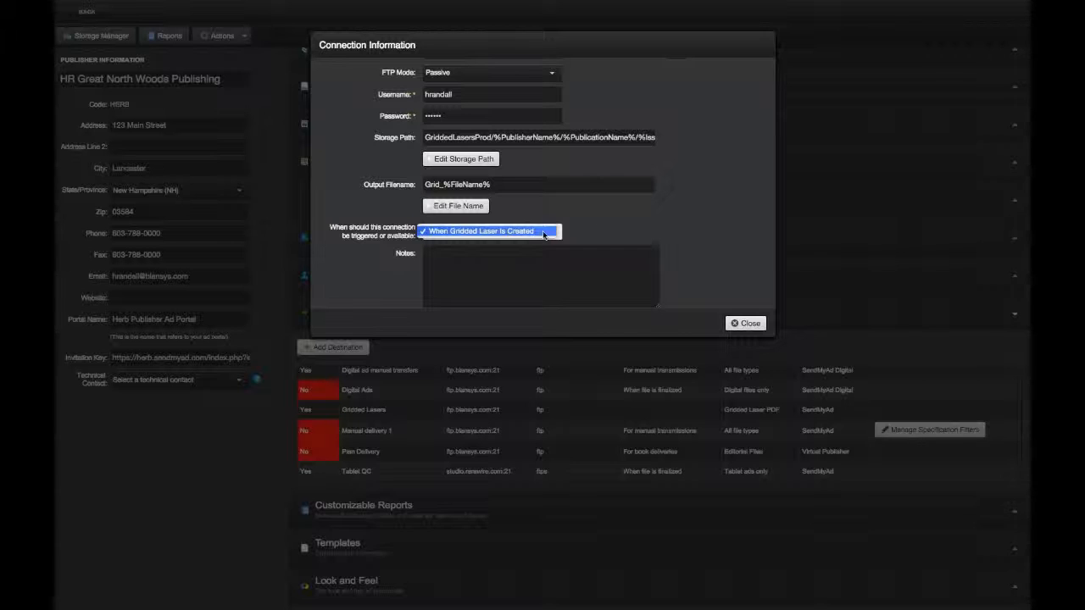
click(539, 234)
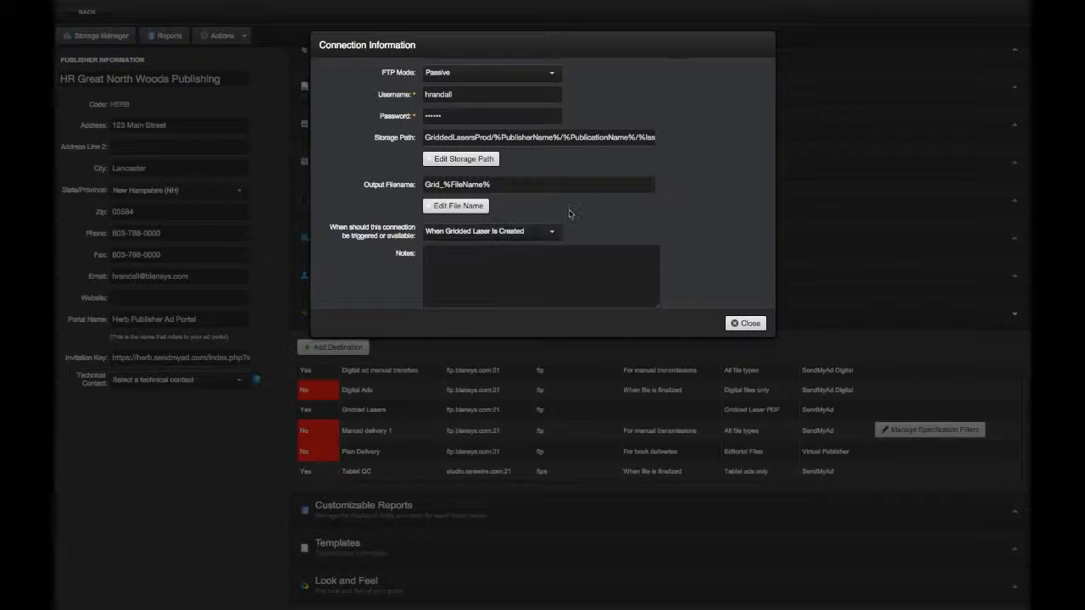
scroll(576, 203, up, 1)
scroll(578, 177, up, 2)
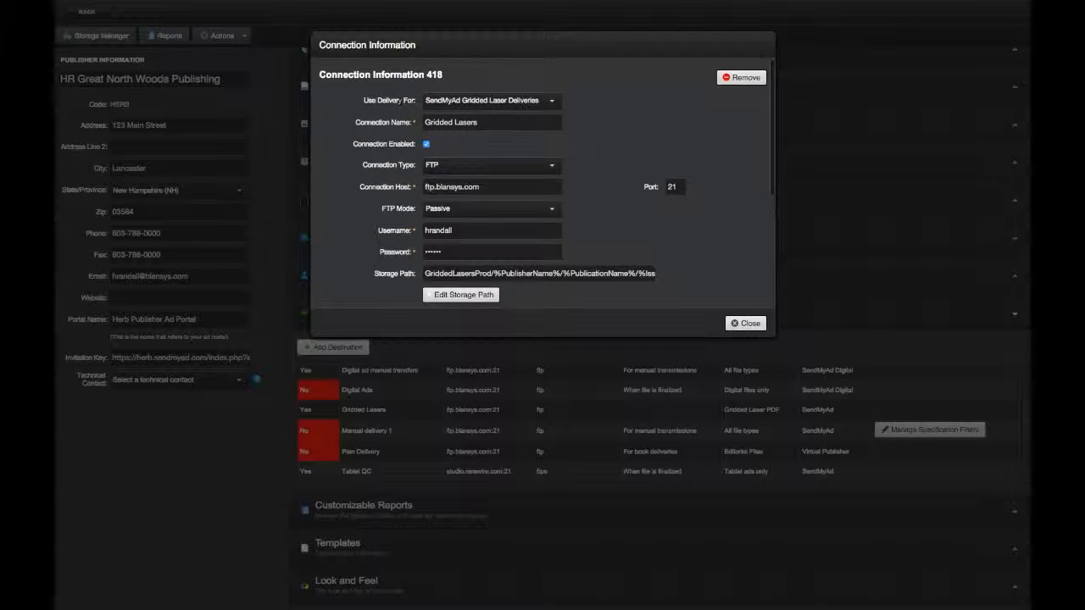
scroll(621, 213, down, 4)
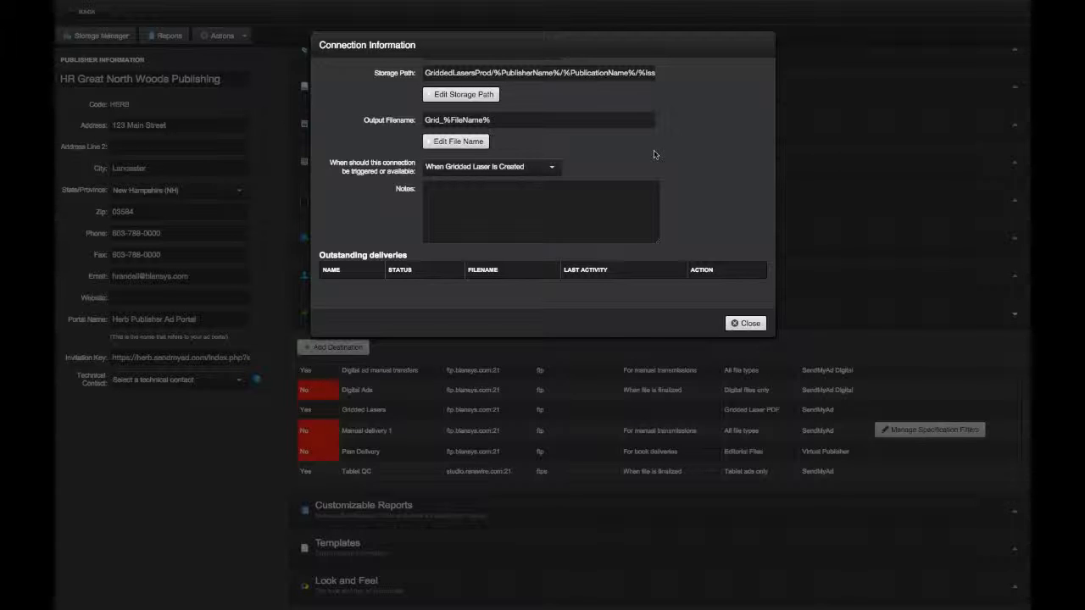
click(753, 324)
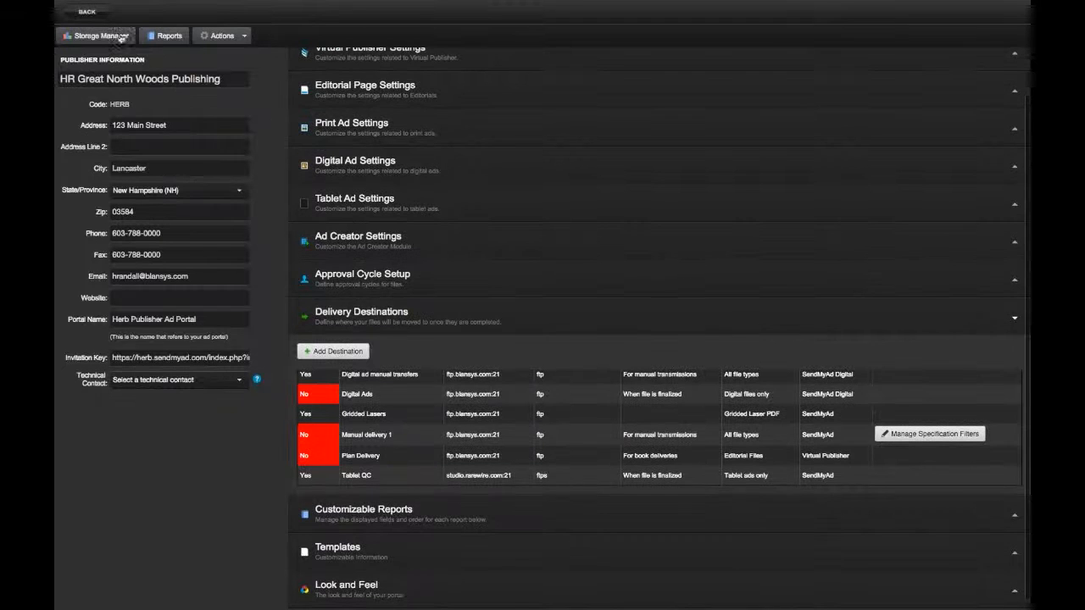
- Open the Bentley ad and generate a gridded laser file for it
click(86, 11)
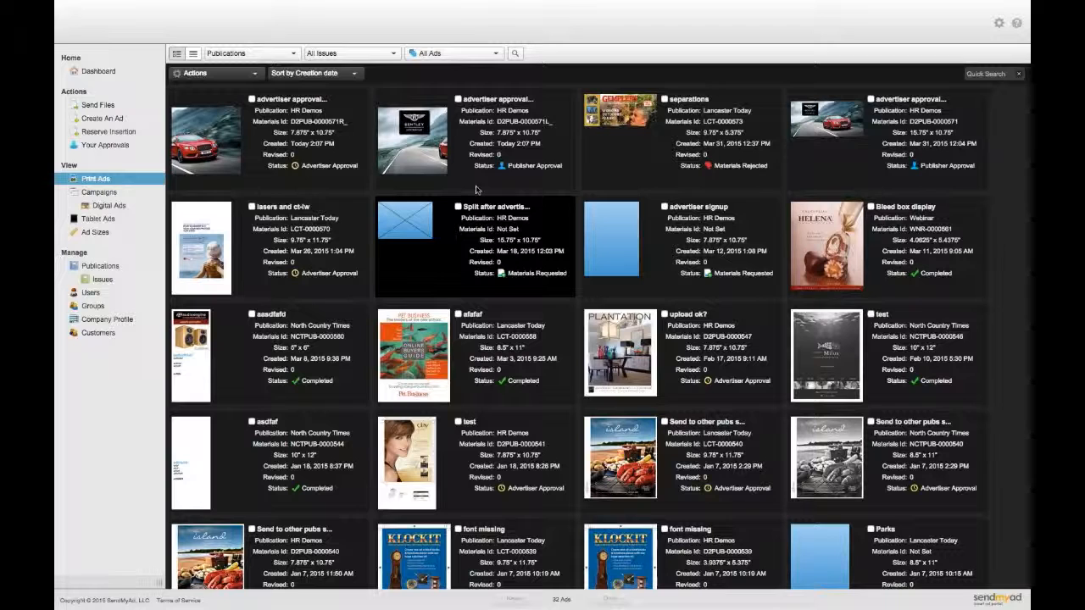
click(844, 131)
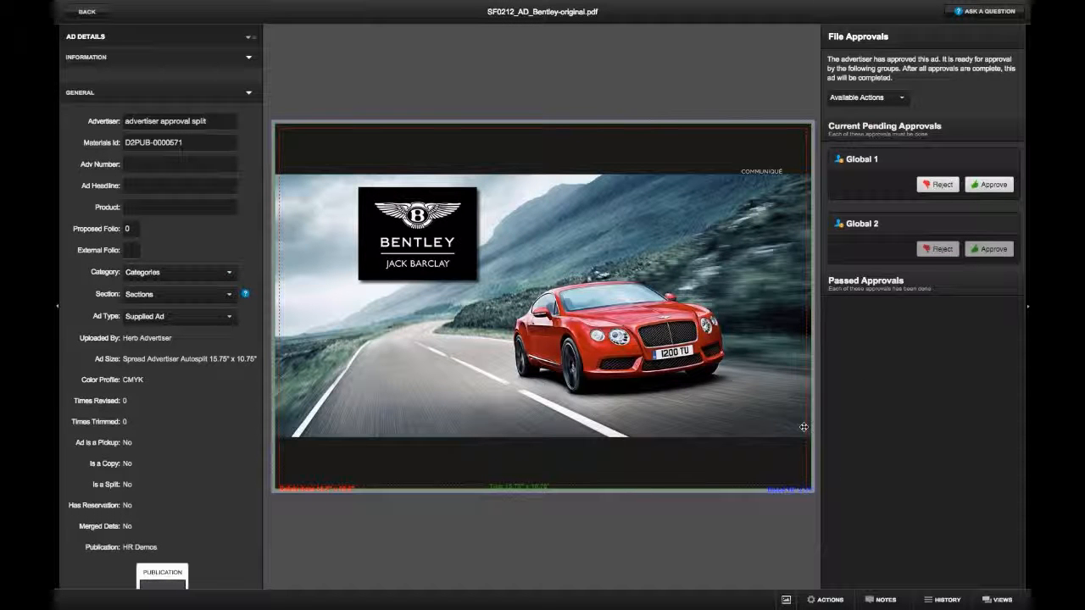
click(839, 602)
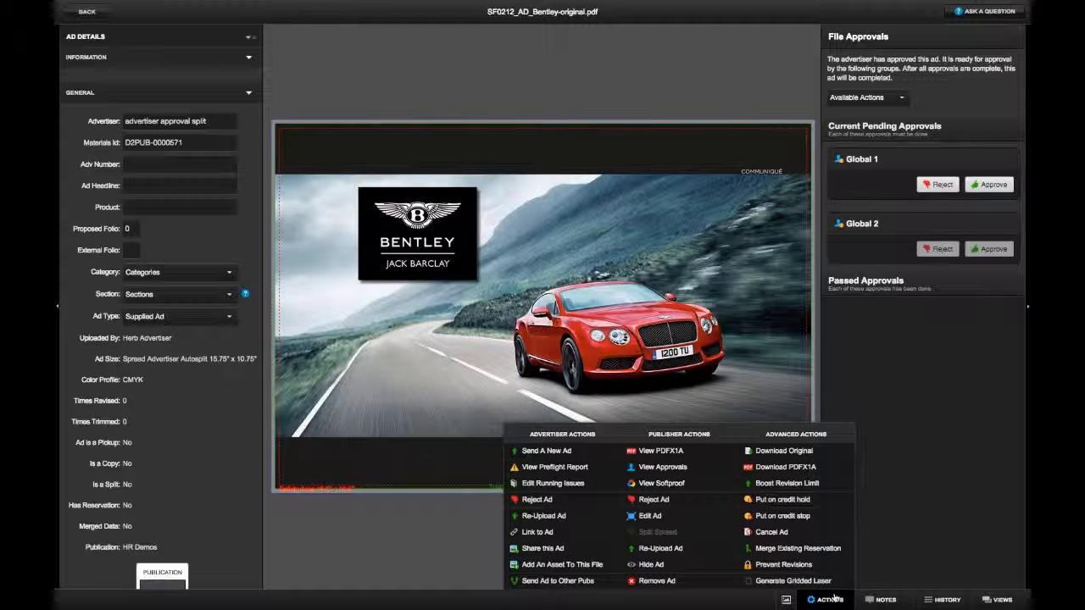
click(813, 584)
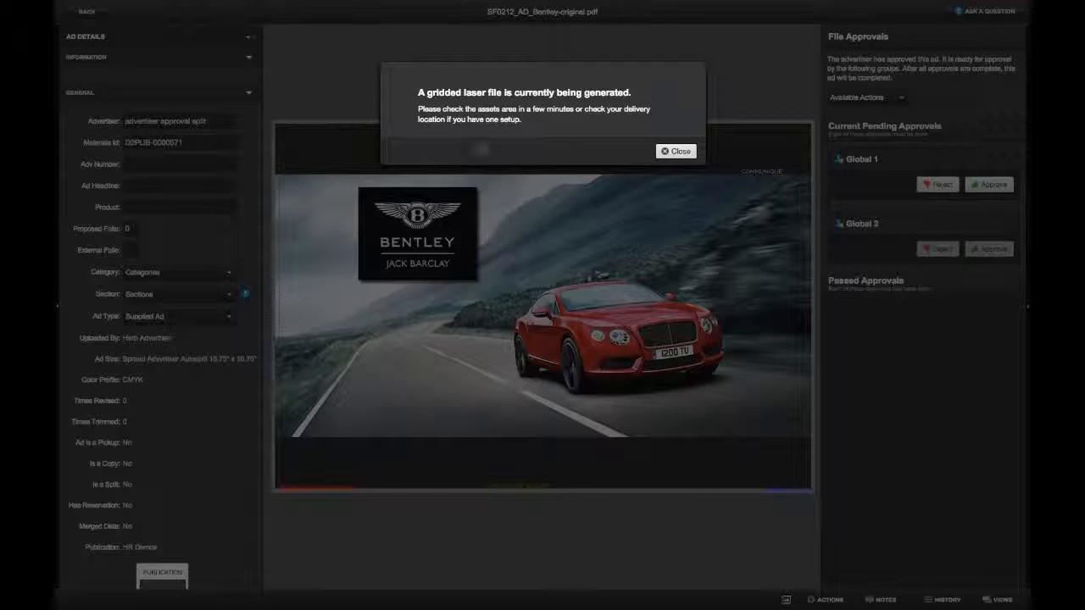
click(679, 152)
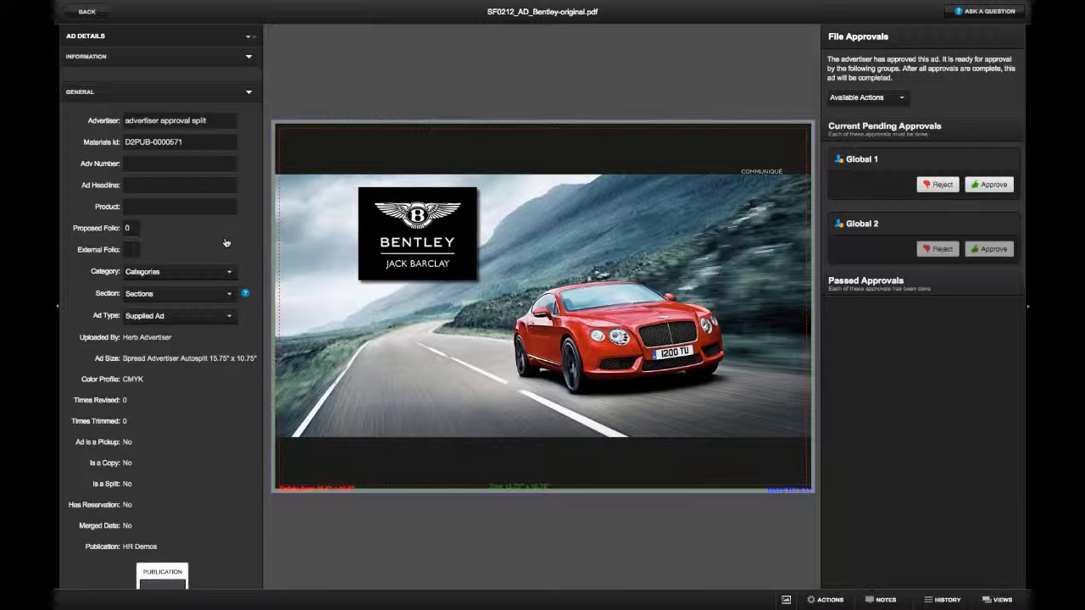
- Check the Bentley ad's Assets section, then return to the Print Ads grid
scroll(226, 244, down, 5)
scroll(153, 135, up, 5)
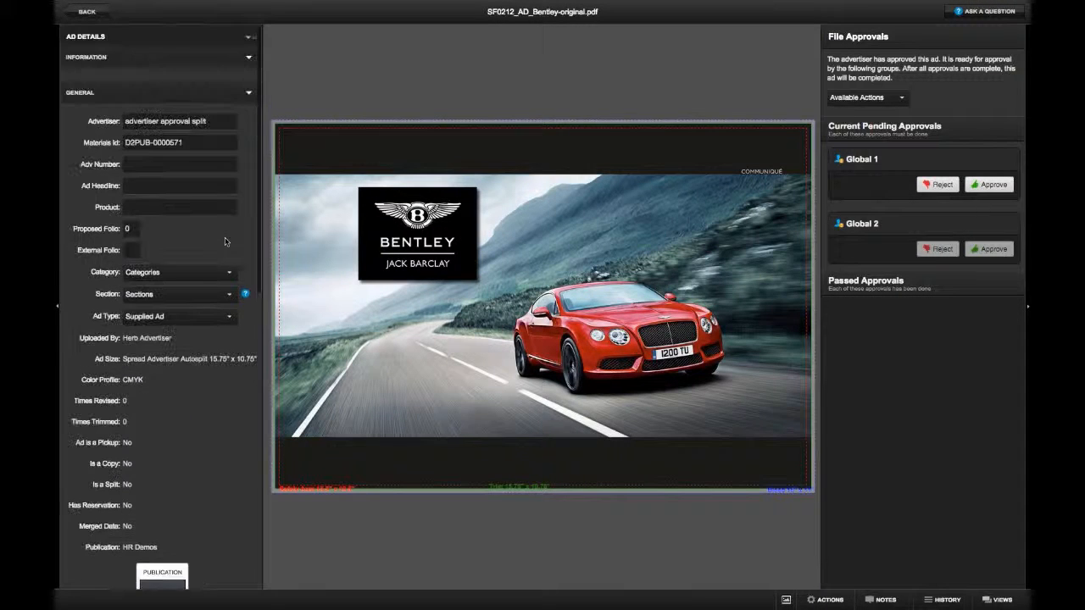
click(125, 94)
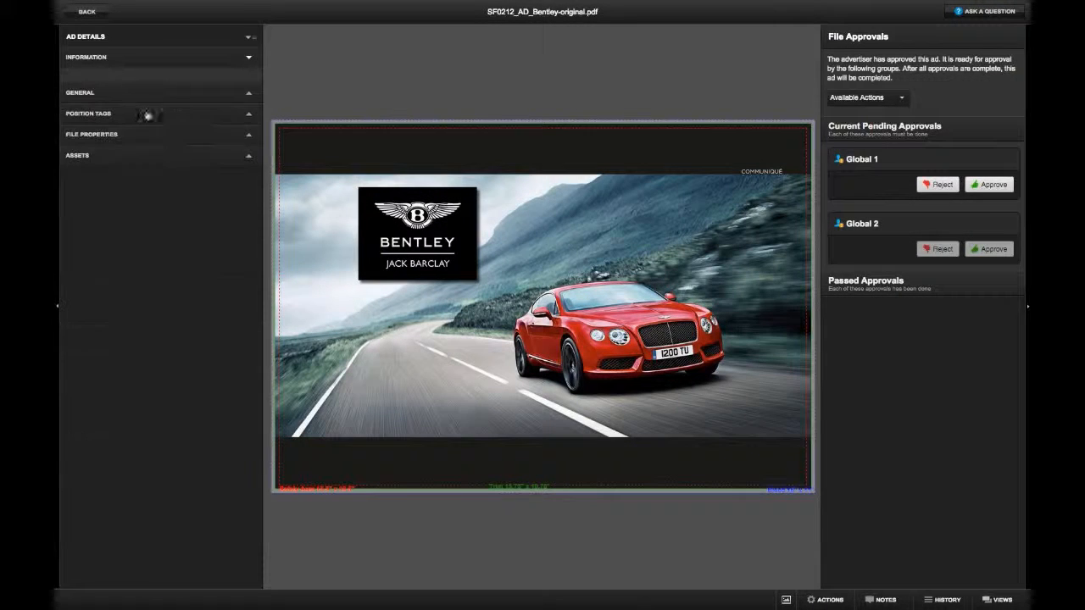
click(90, 157)
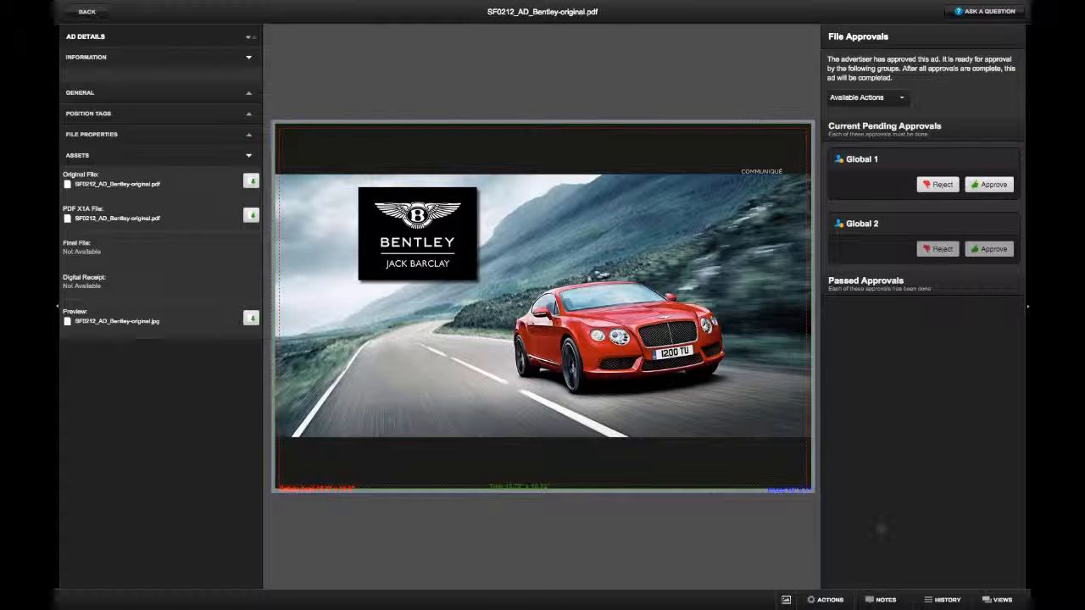
click(830, 602)
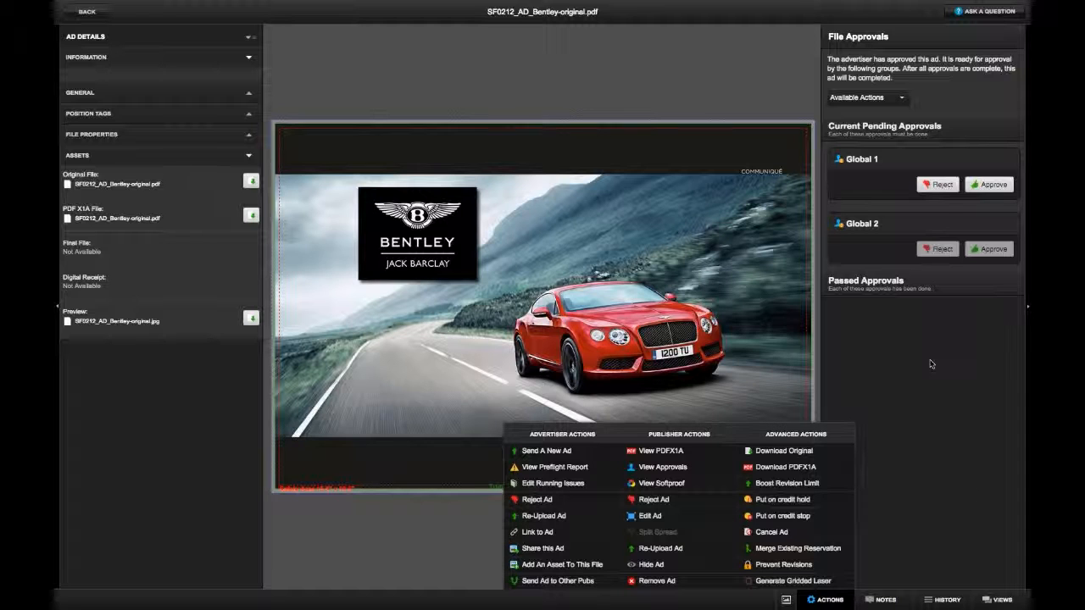
click(99, 14)
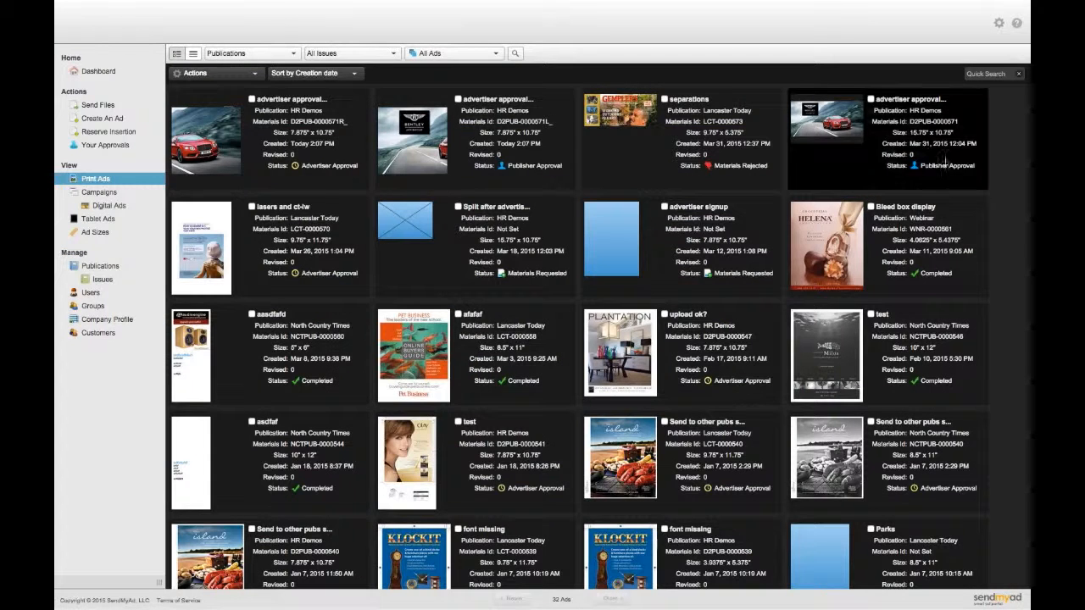
- Download the Bentley ad's Gridded Laser PDF from its Assets list
click(844, 256)
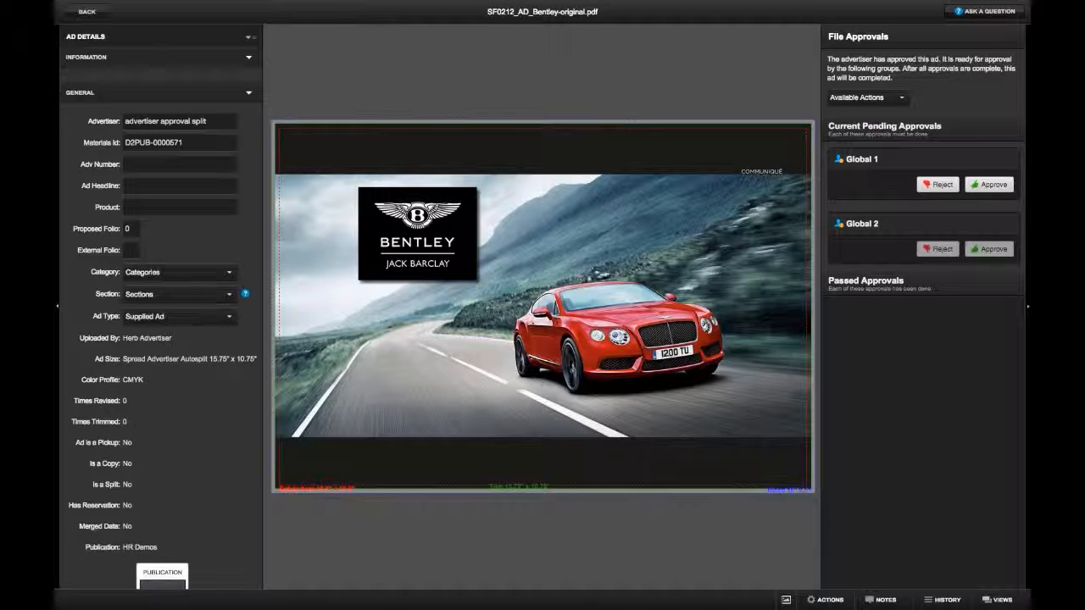
click(104, 96)
click(115, 156)
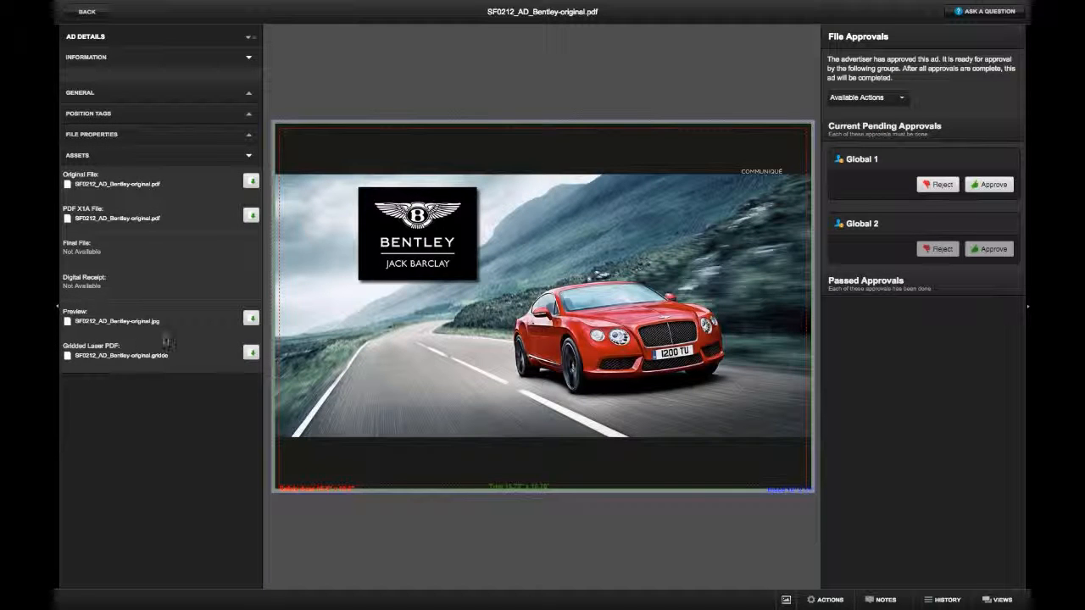
triple_click(73, 343)
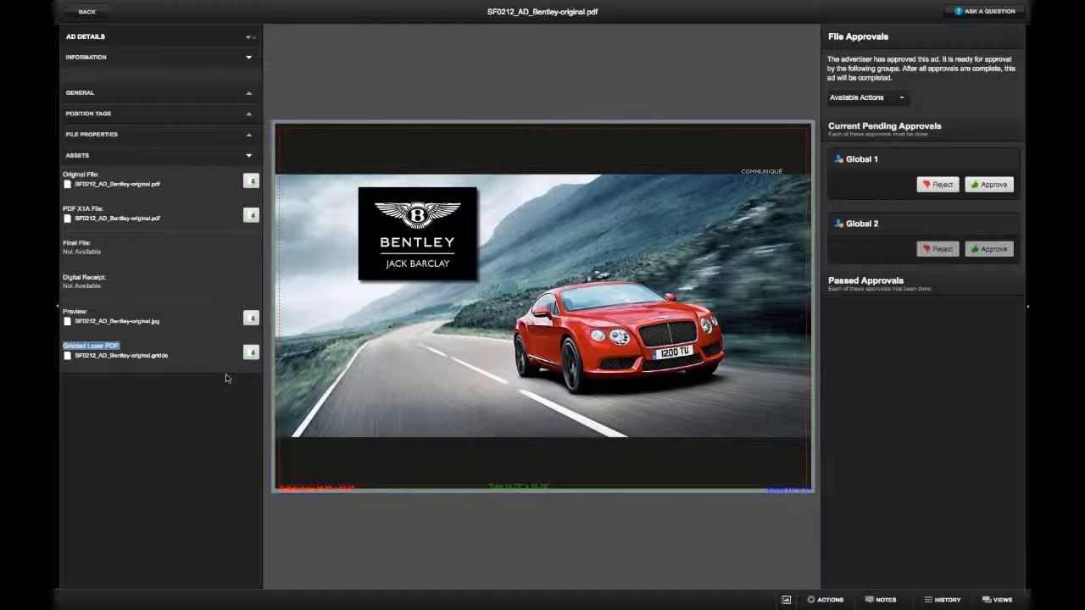
click(250, 355)
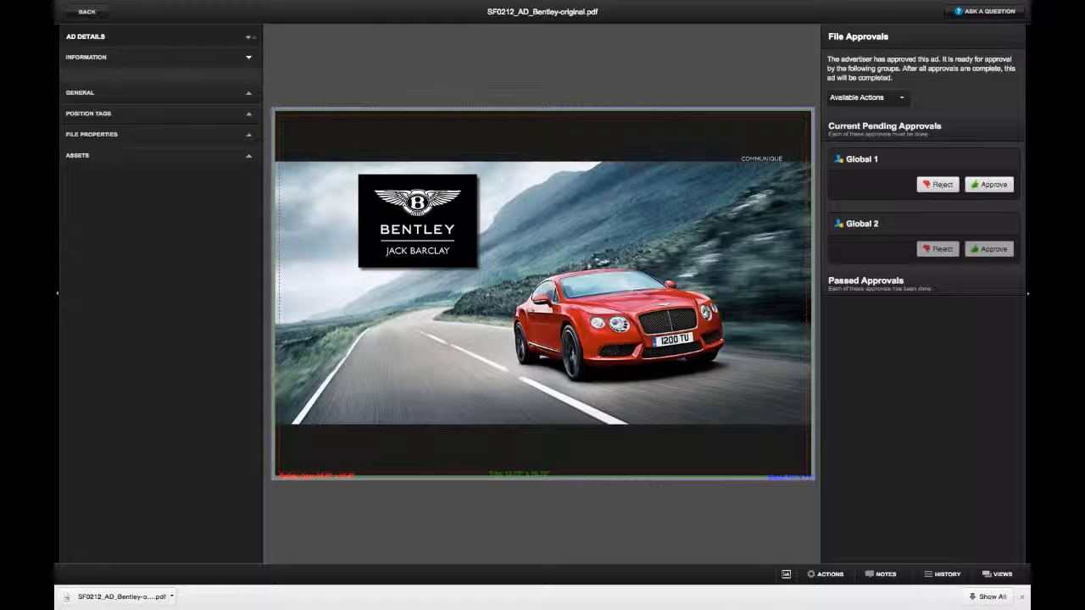
- Scroll through the Bentley gridded laser PDF in Preview
key(ctrl+Left)
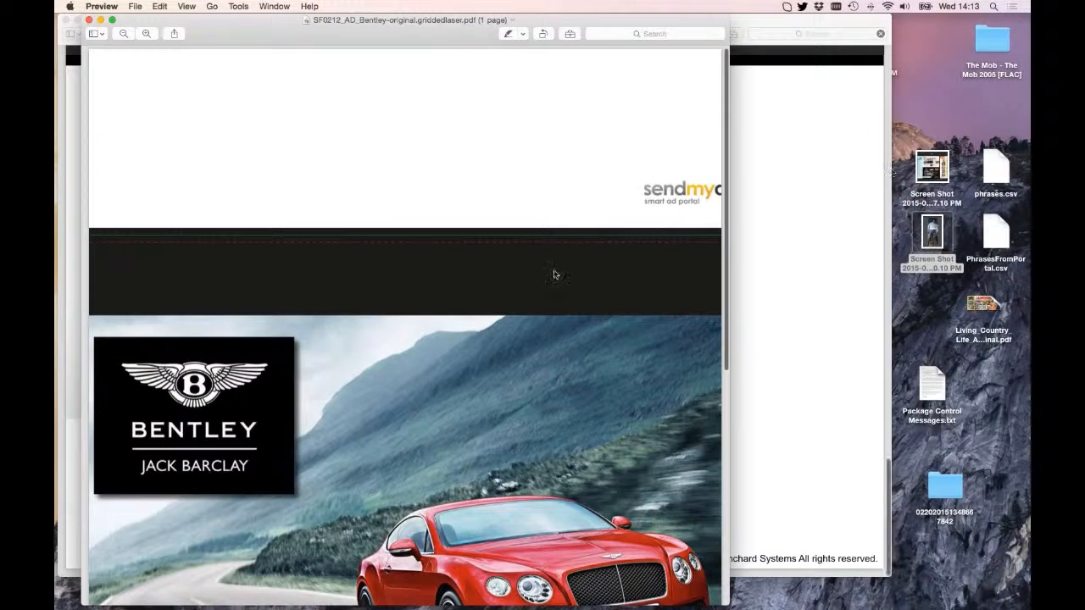
scroll(553, 273, down, 4)
scroll(555, 274, down, 5)
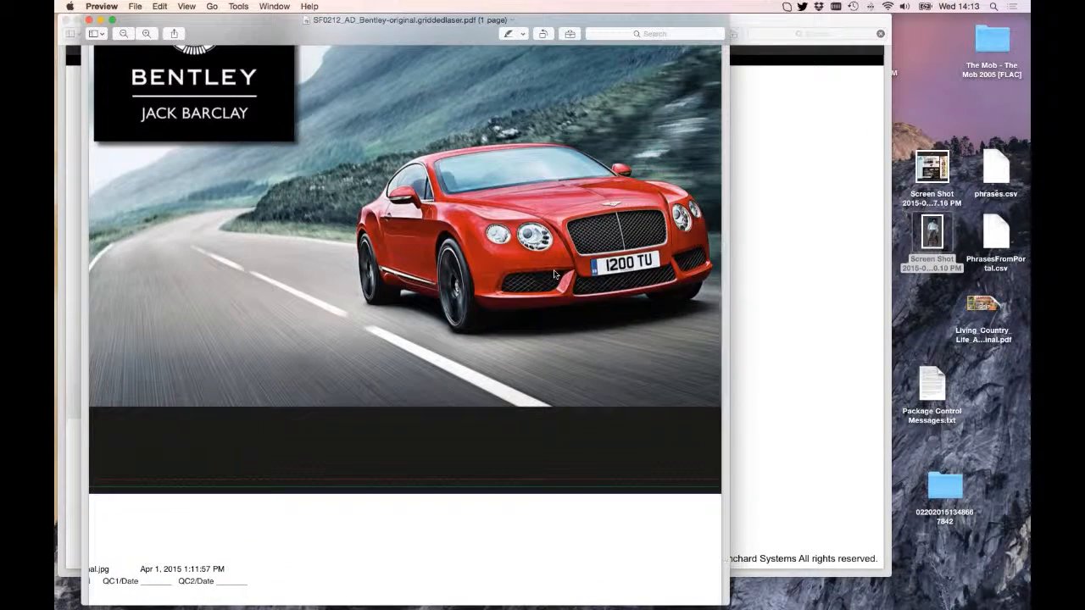
scroll(555, 274, up, 2)
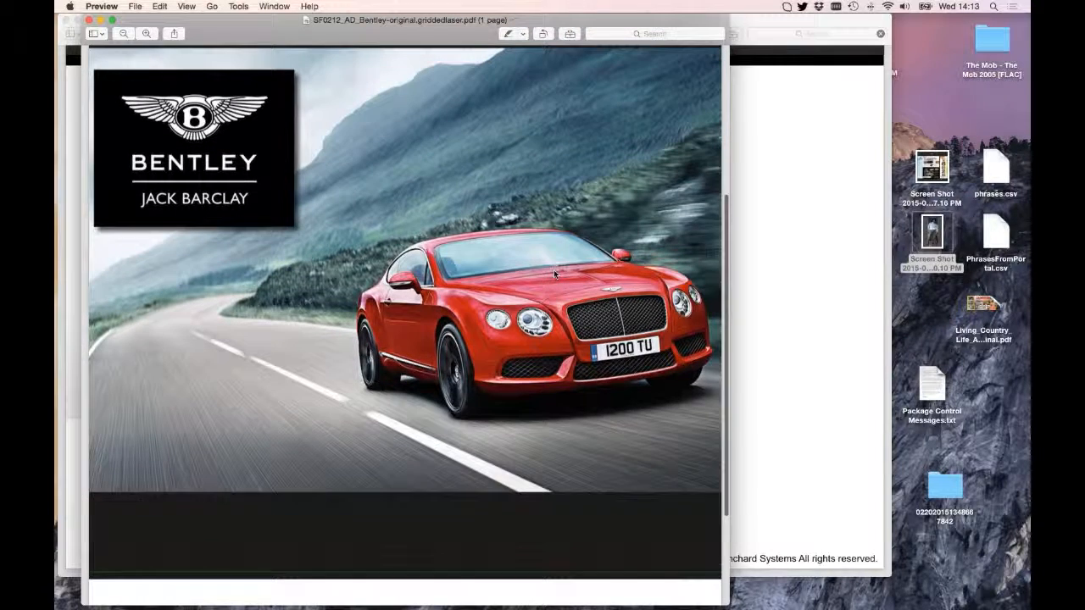
scroll(556, 274, left, 1)
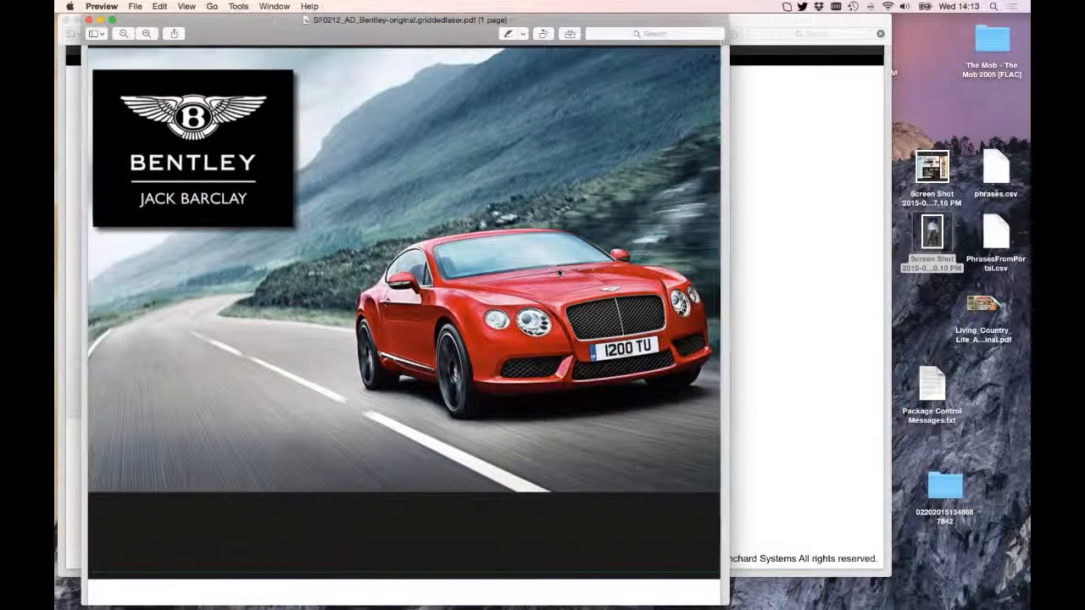
scroll(557, 268, right, 2)
scroll(558, 268, up, 5)
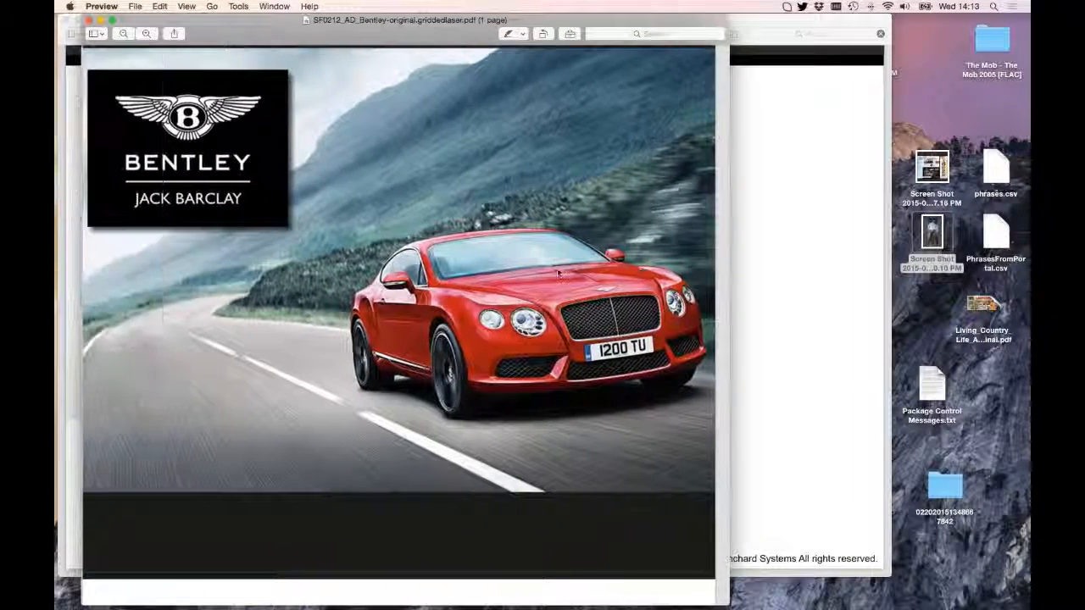
scroll(556, 268, down, 3)
scroll(557, 267, up, 3)
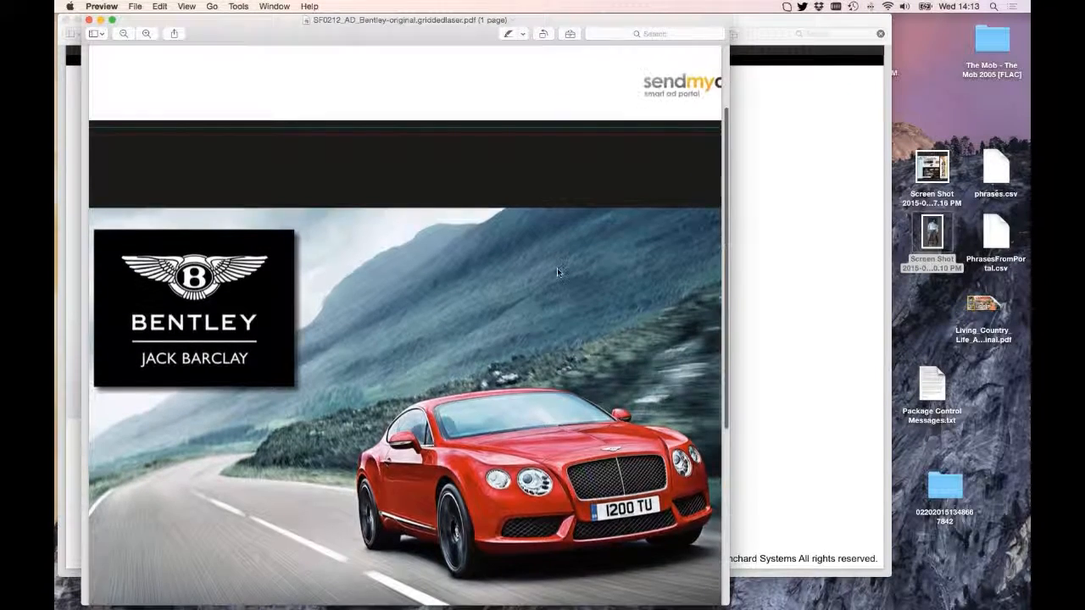
scroll(557, 268, down, 3)
scroll(557, 268, down, 5)
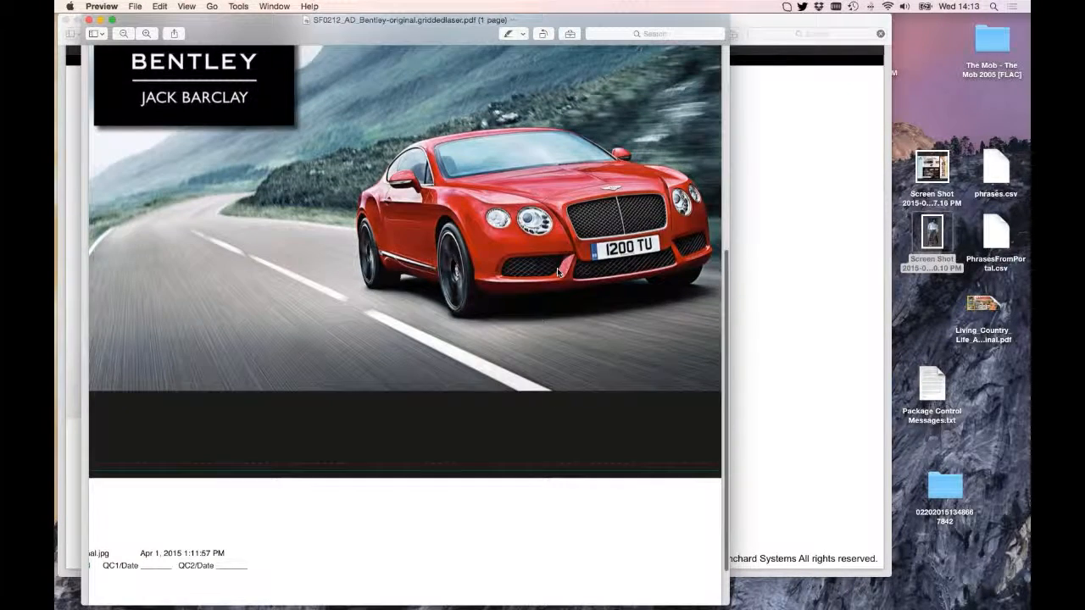
- Close the PDF and return to SendMyAd's Print Ads grid
click(89, 20)
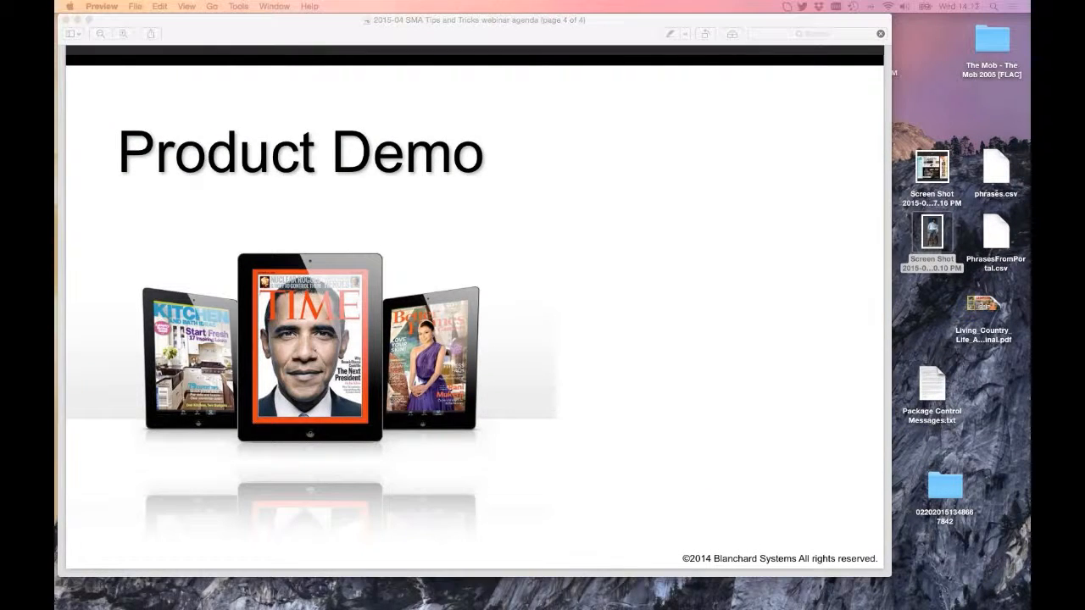
drag(1029, 25, 303, 26)
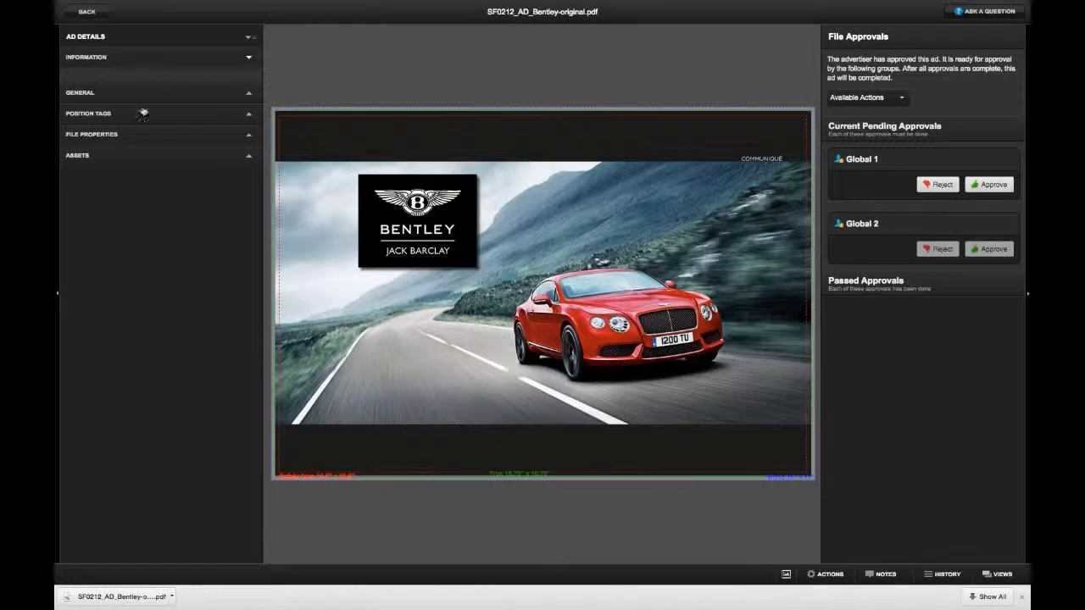
click(81, 12)
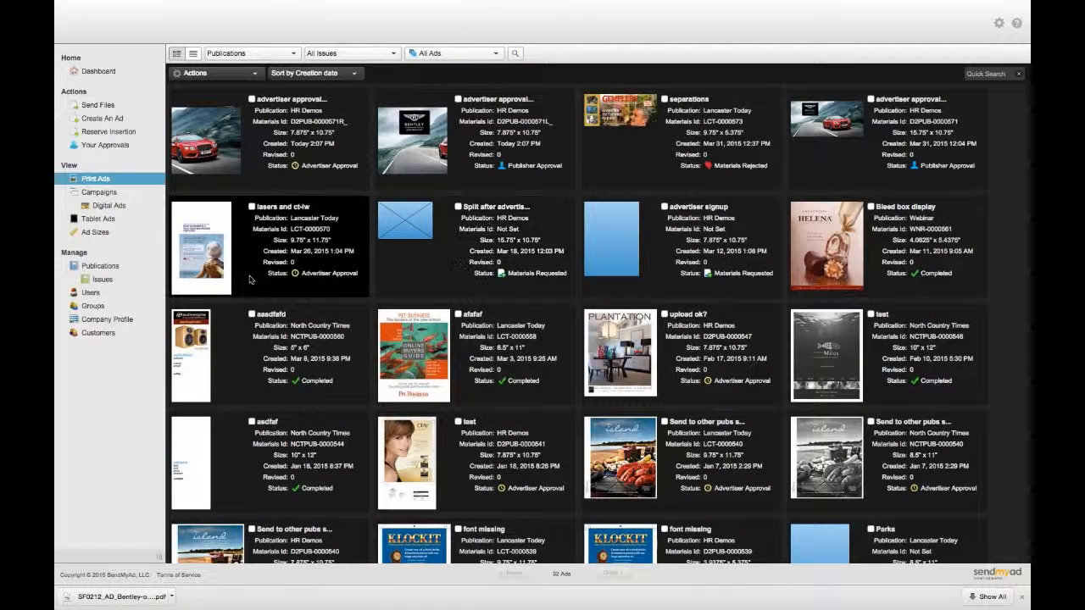
- Open the 'lasers and ct-lw' ad's detail page
click(210, 229)
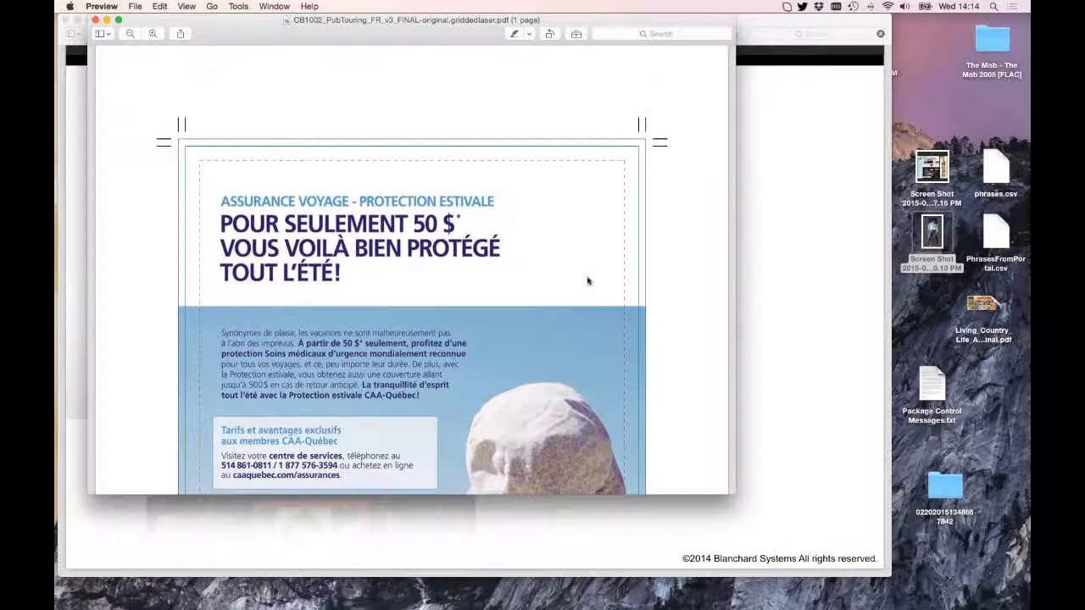
- Enlarge and scroll through the French gridded laser PDF, then close it
drag(738, 496, 752, 598)
scroll(521, 400, down, 5)
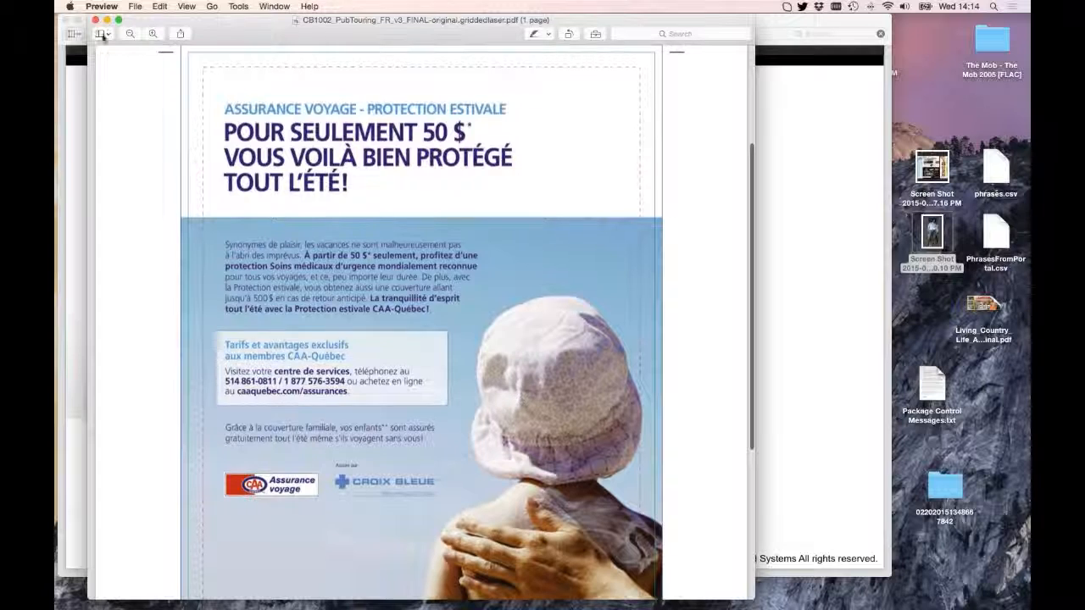
scroll(428, 181, down, 9)
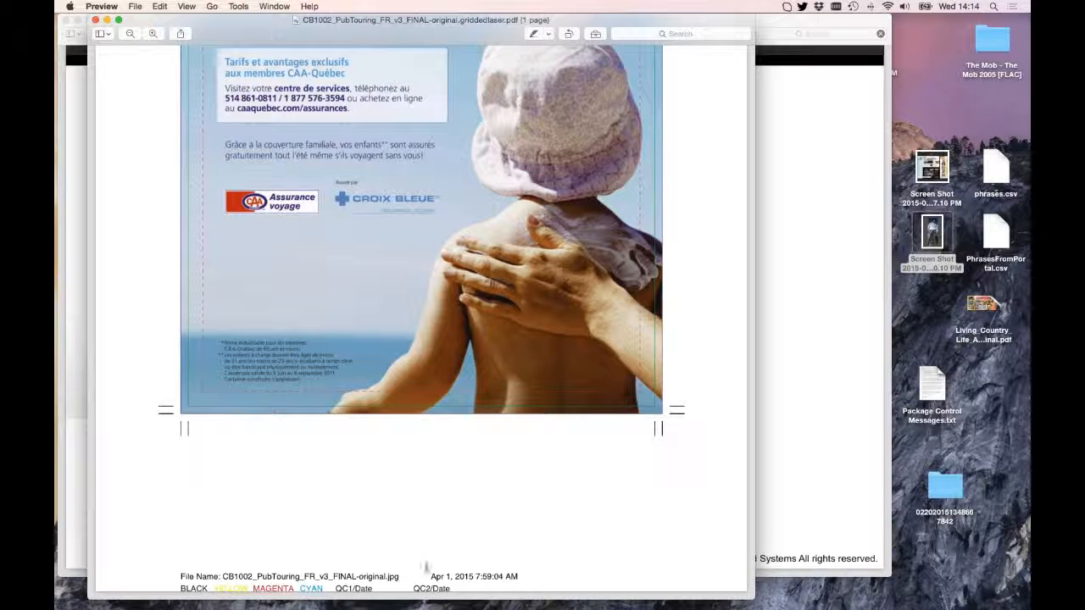
scroll(438, 517, up, 10)
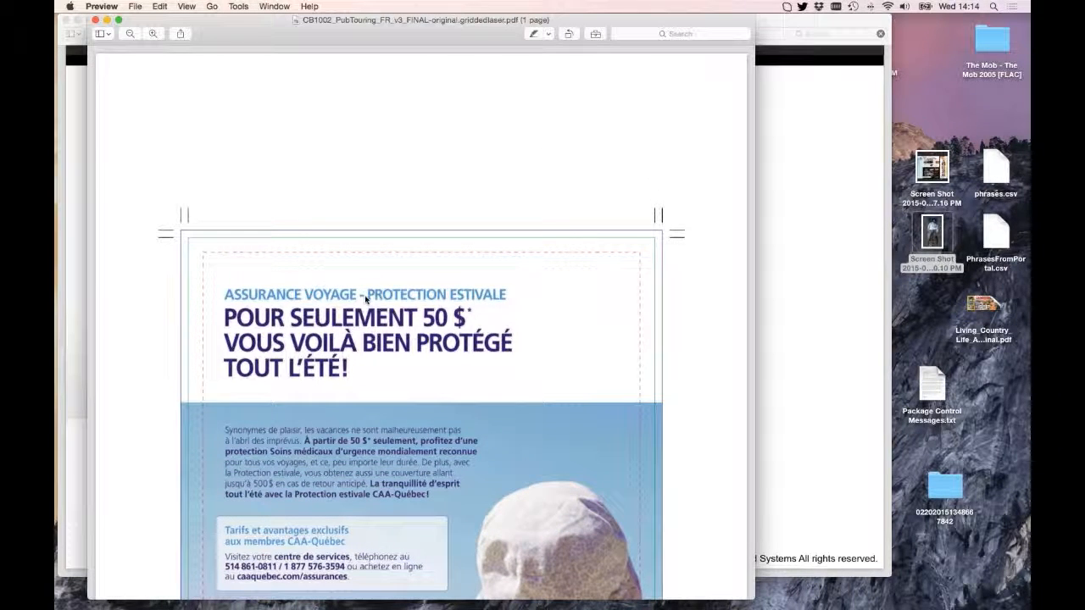
scroll(367, 302, down, 10)
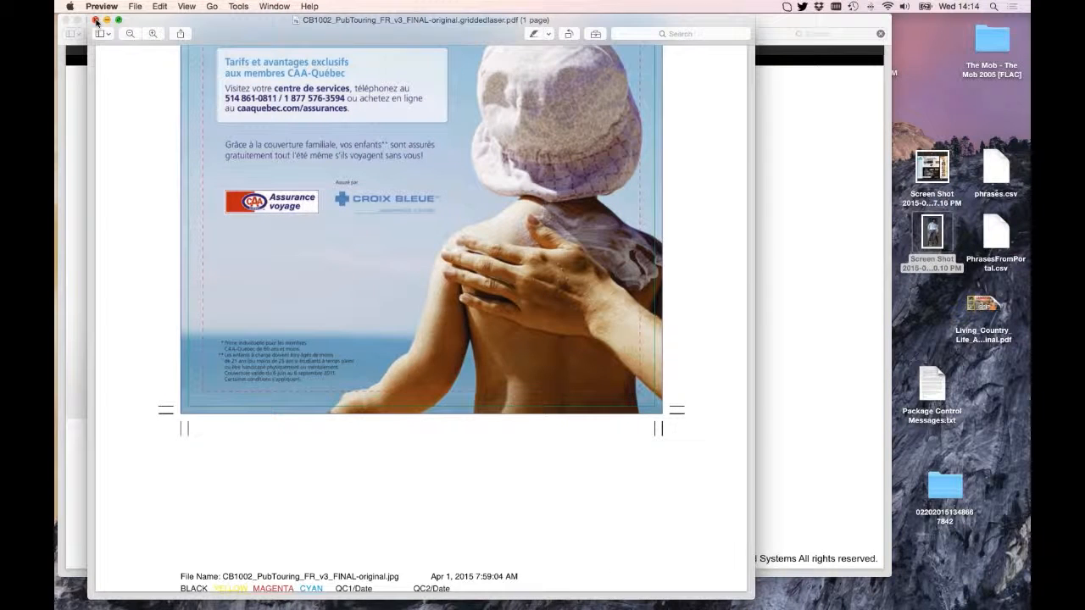
click(96, 20)
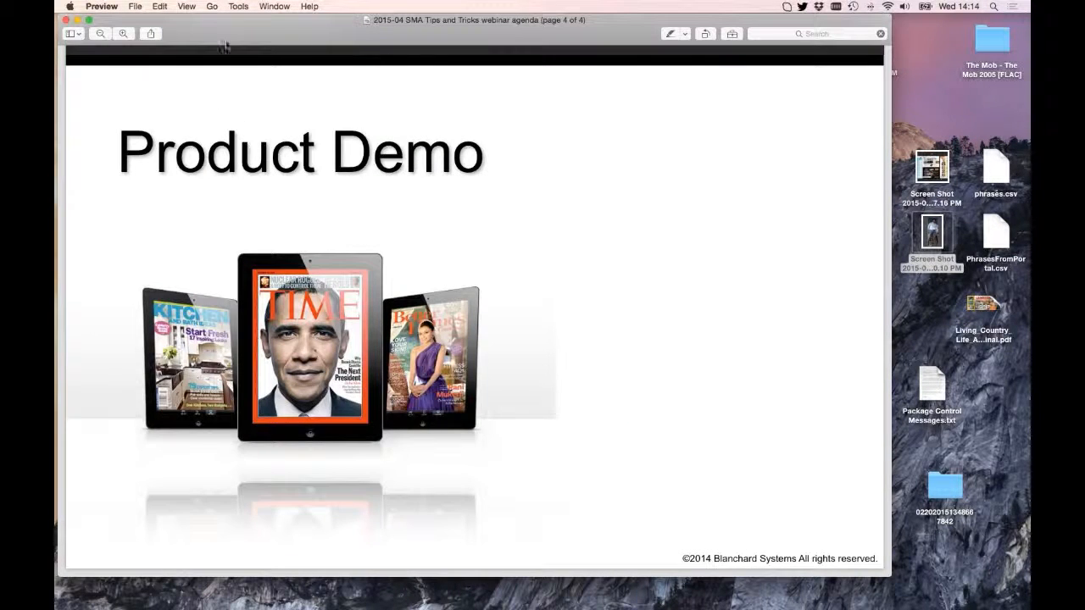
- Close the webinar agenda PDF and quit Preview to get back to SendMyAd
click(67, 19)
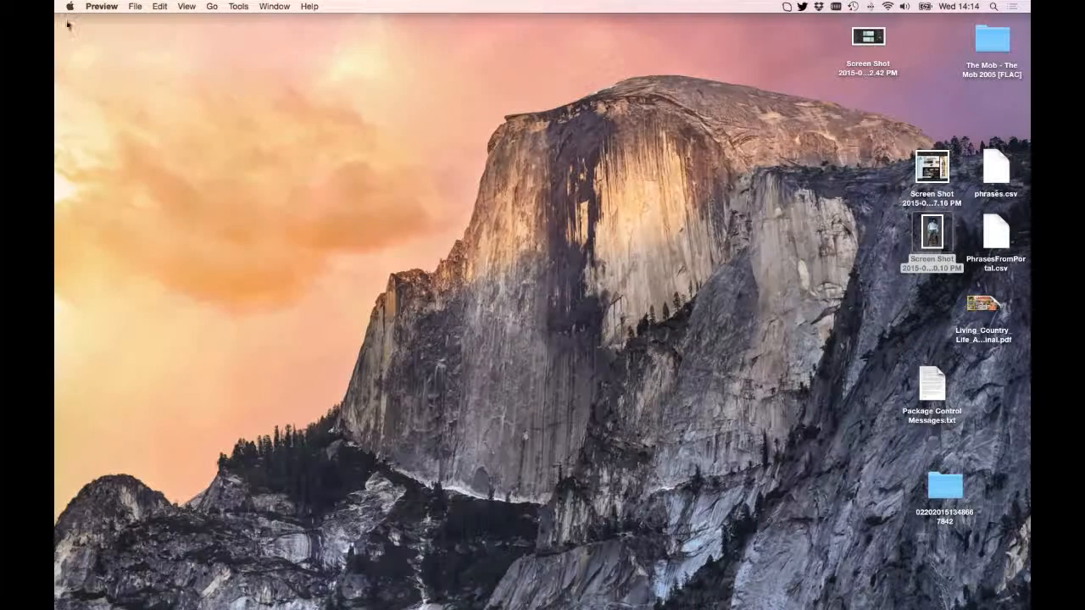
key(super+q)
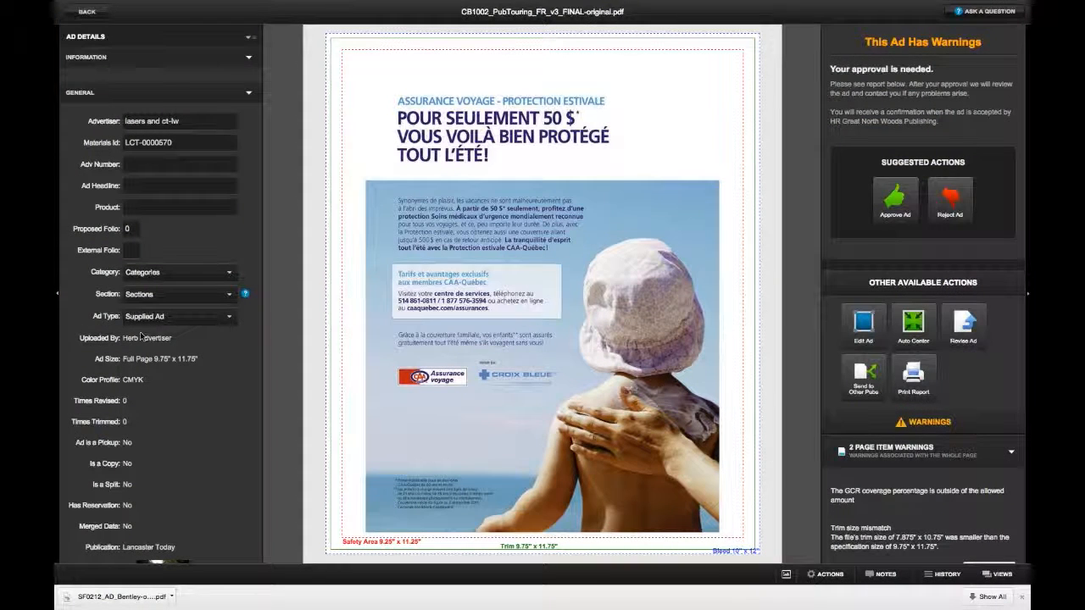
click(82, 94)
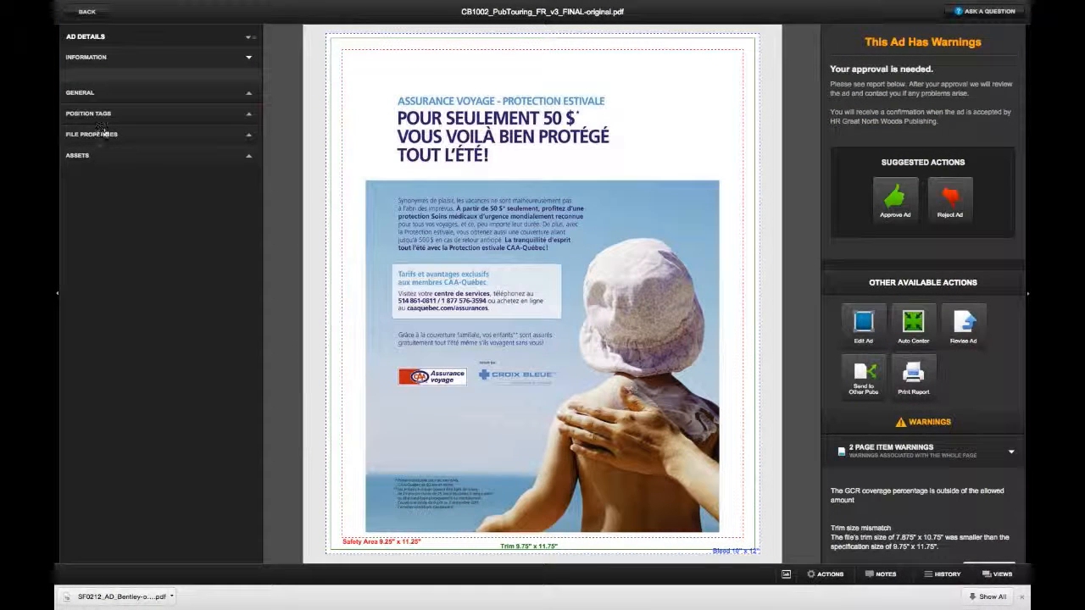
- Approve the CB1002 PubTouring ad and pass its Color and Legal approvals
click(886, 196)
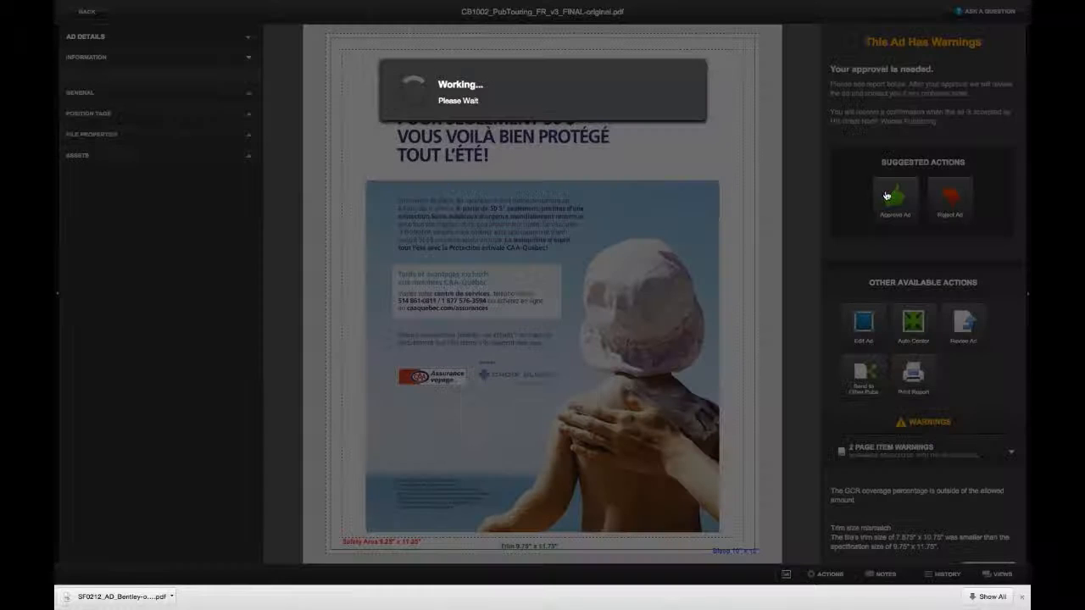
click(670, 163)
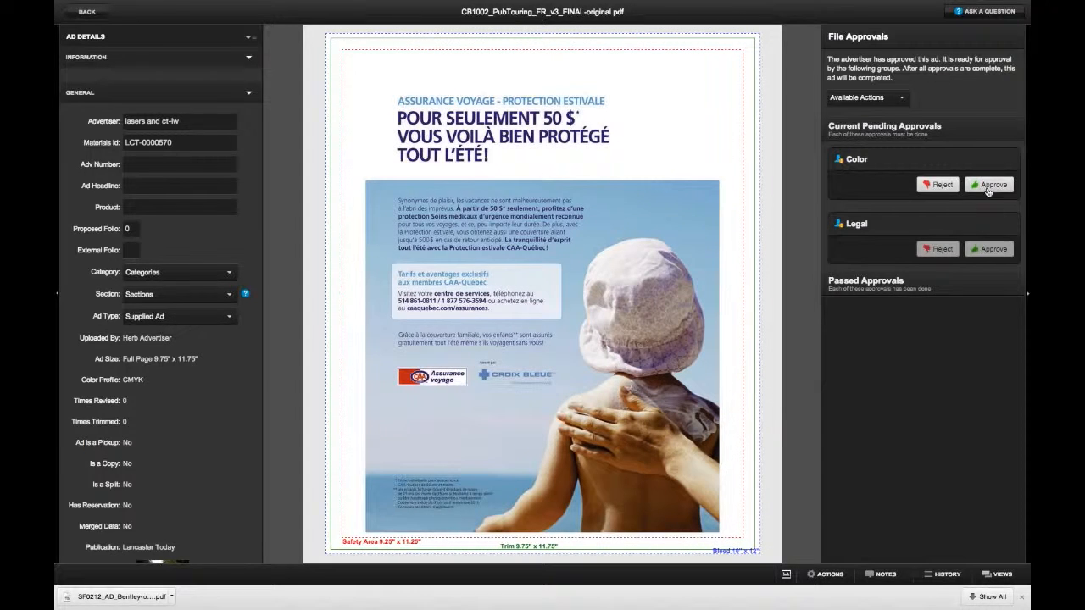
click(988, 185)
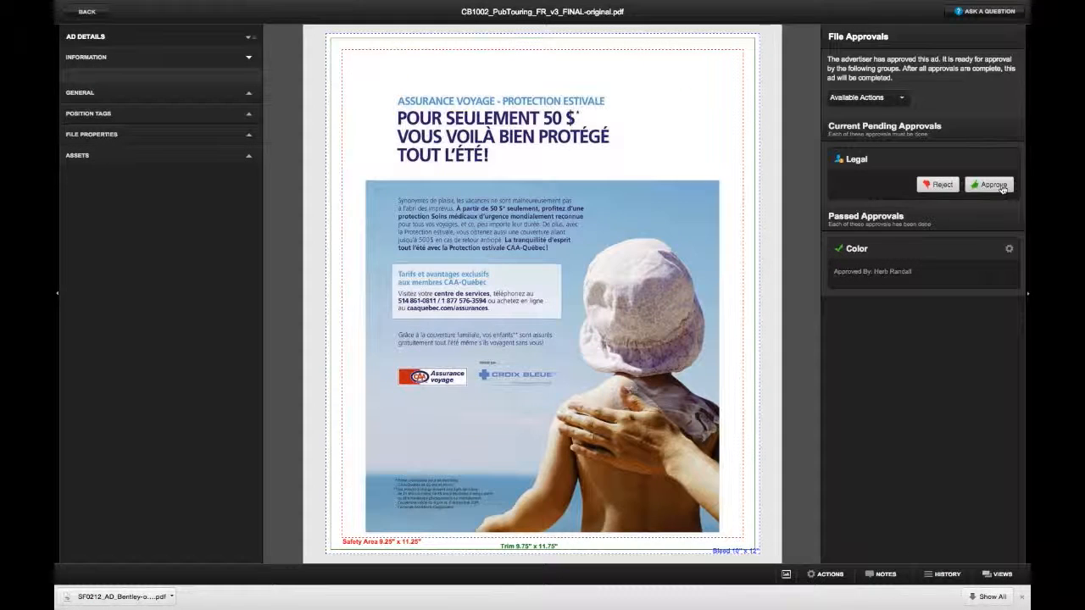
click(1000, 186)
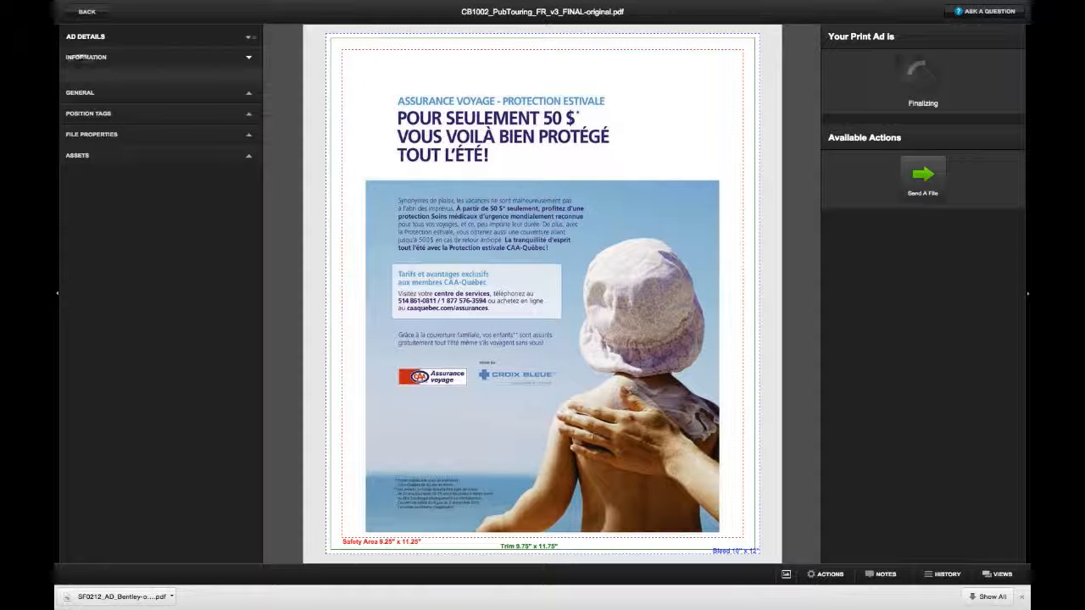
click(88, 12)
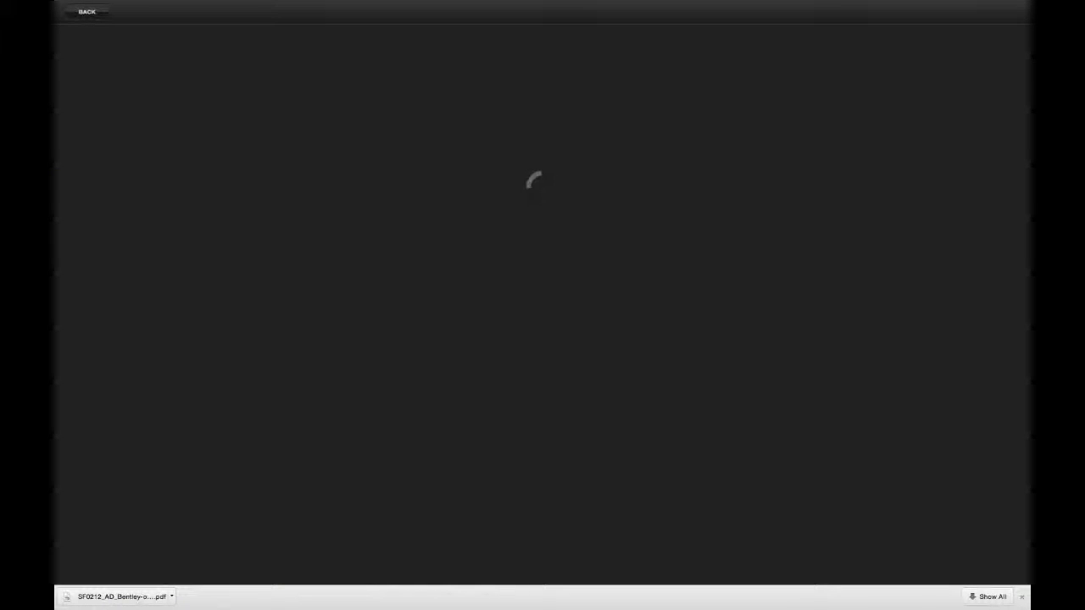
- Expand Delivery Destinations and open the CT-Vector connection details
click(1019, 597)
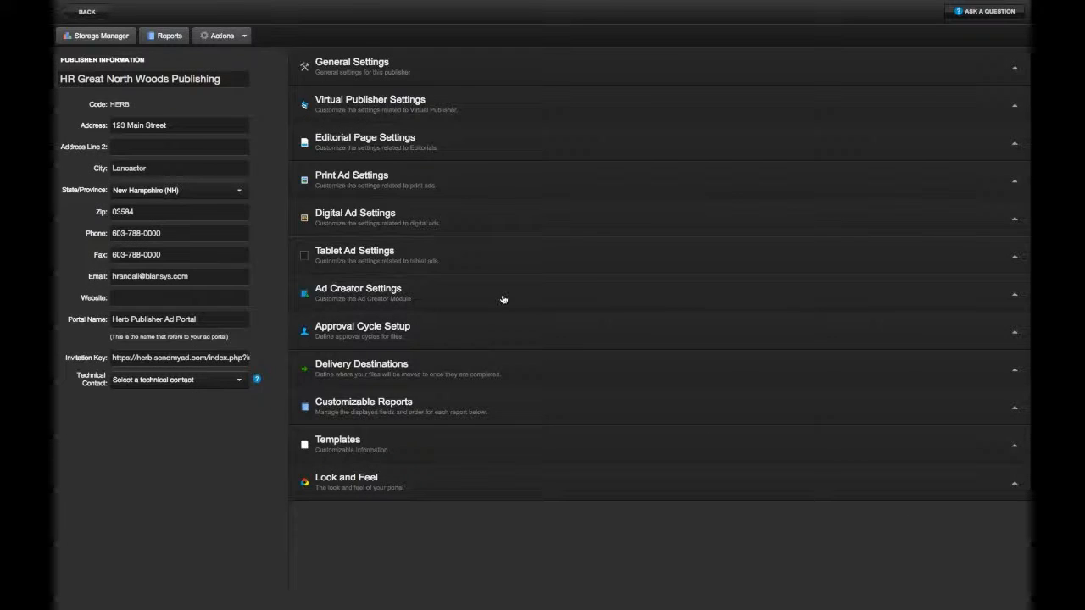
click(382, 373)
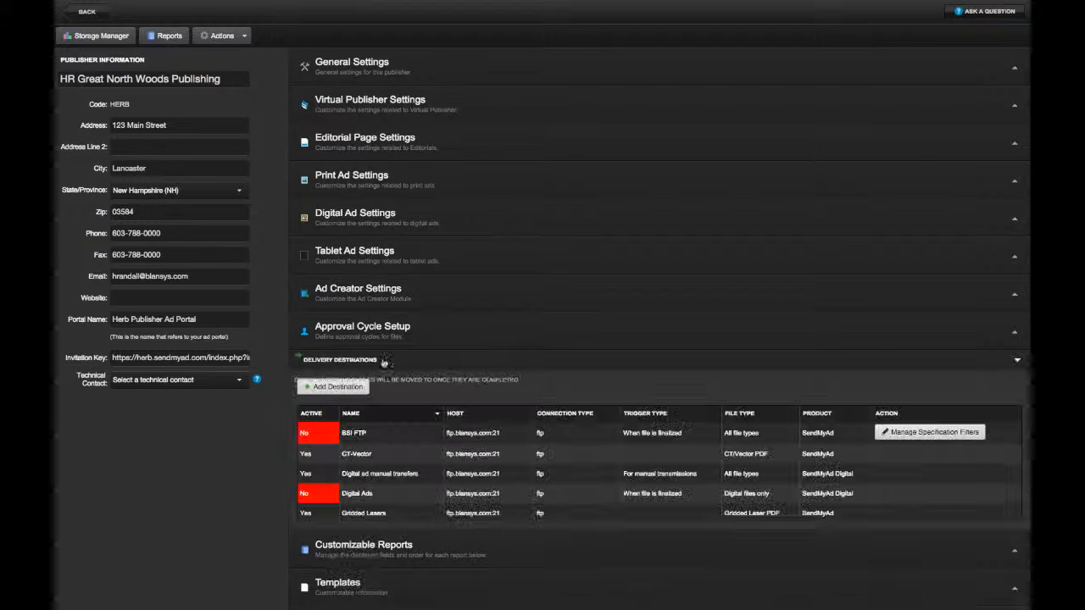
scroll(415, 476, down, 3)
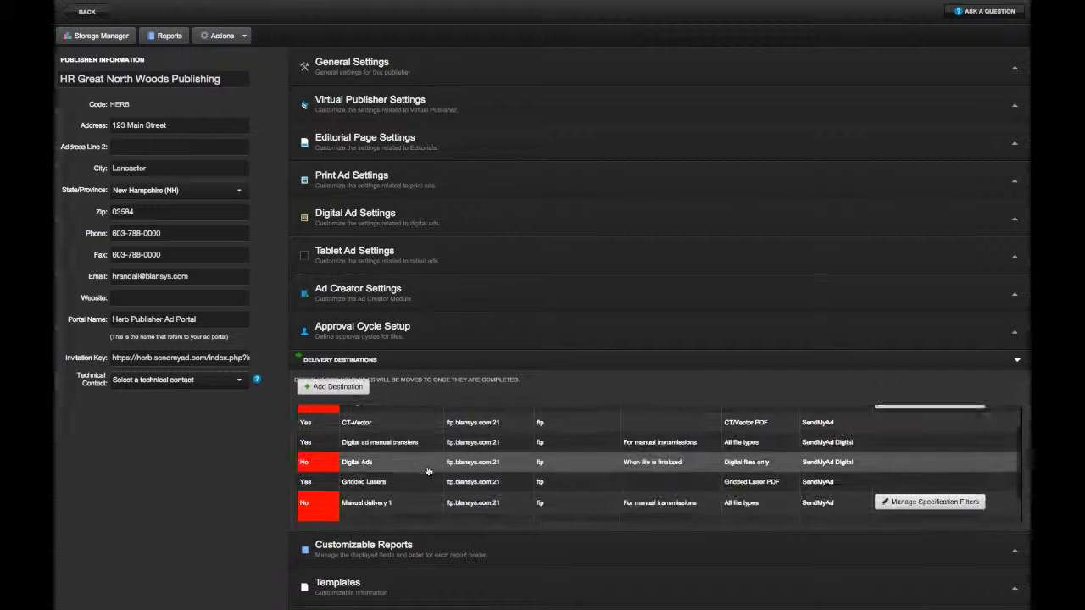
click(367, 424)
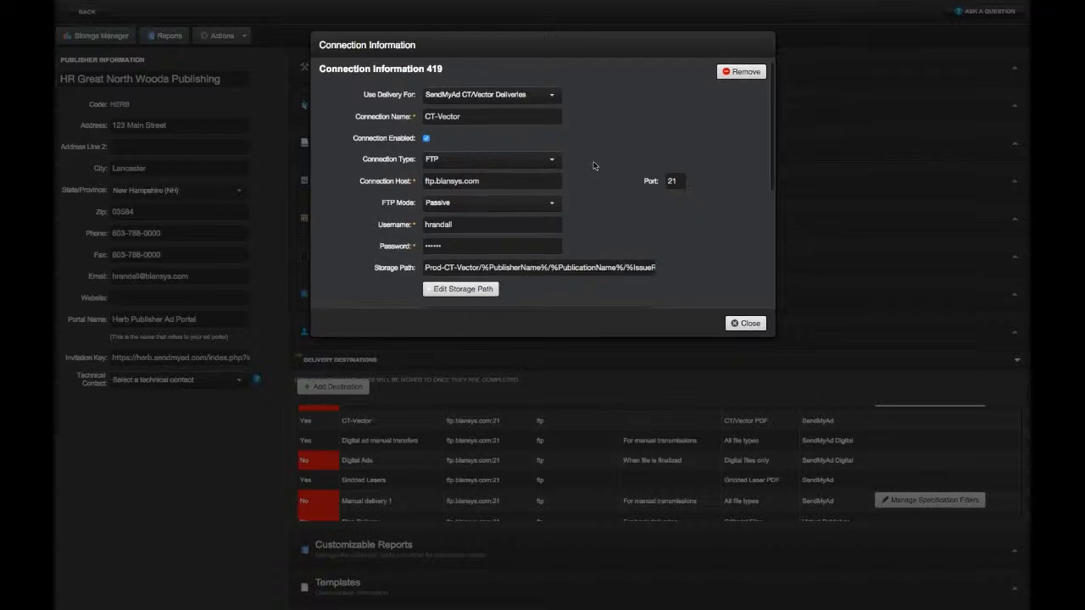
- Keep the trigger at When CT/Vector Is Created, confirm the queued CB1002 delivery, and go back
scroll(594, 163, down, 3)
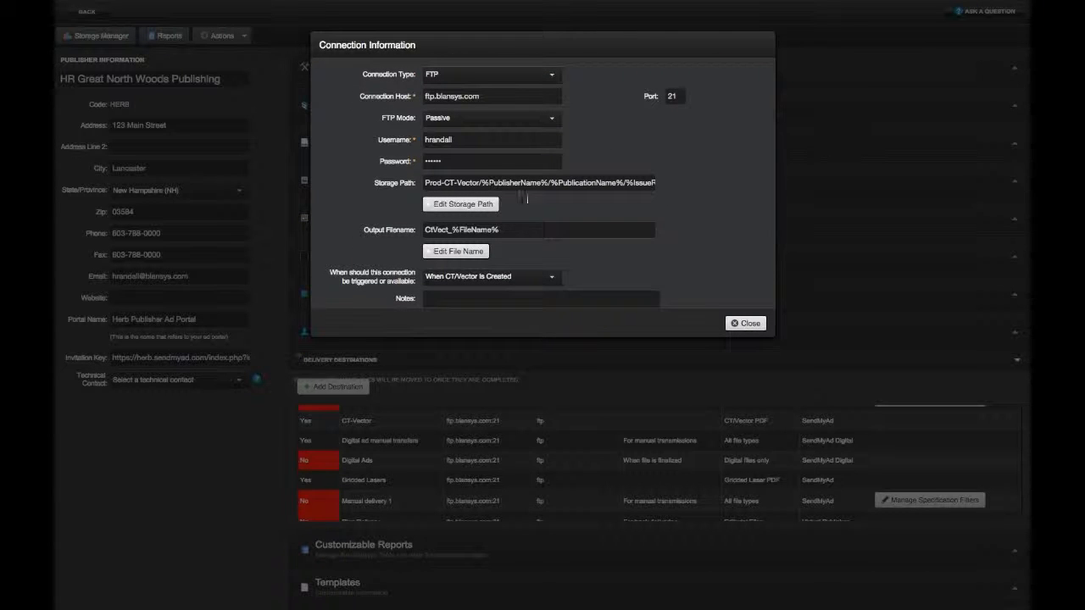
scroll(601, 209, down, 3)
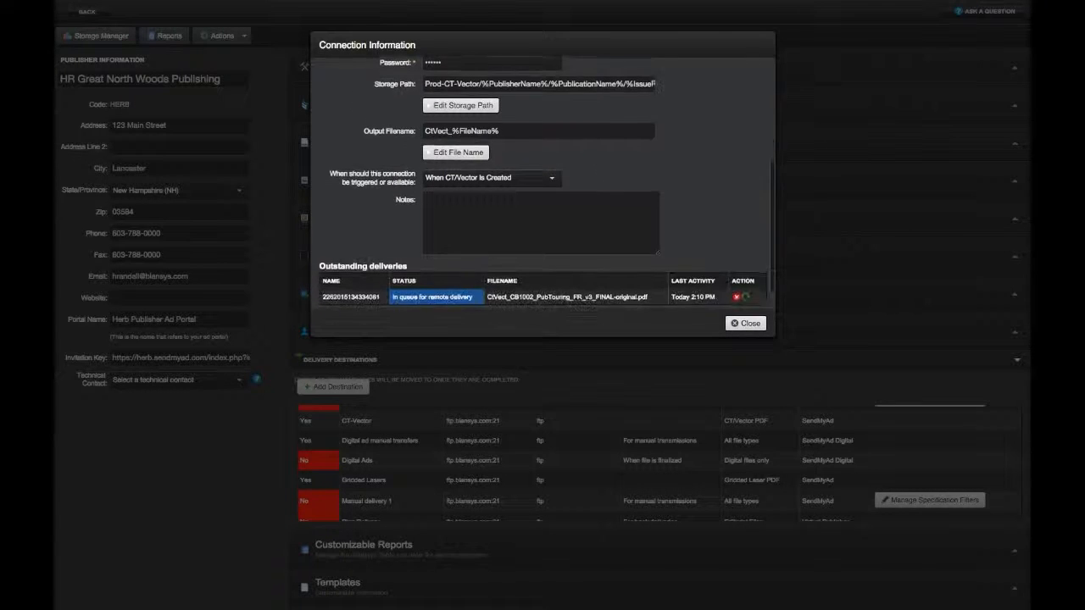
click(524, 178)
click(524, 178)
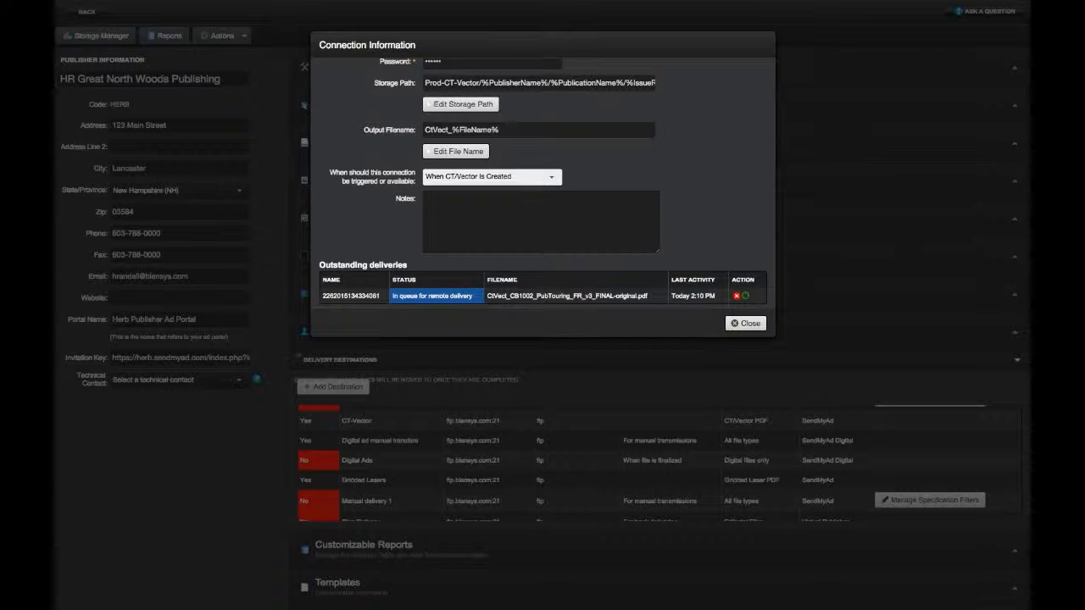
scroll(613, 155, down, 1)
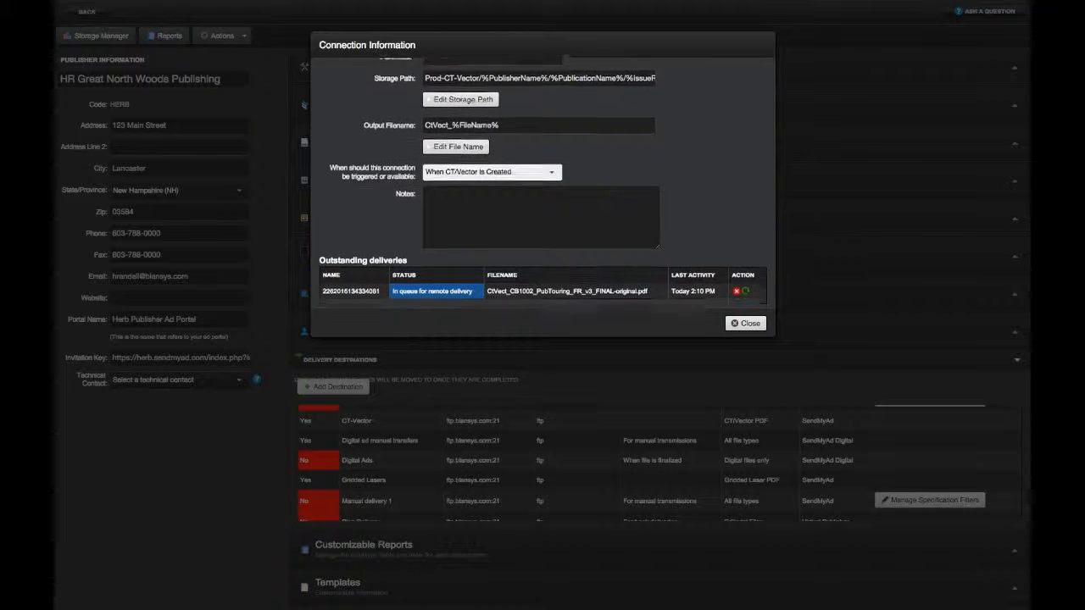
click(746, 324)
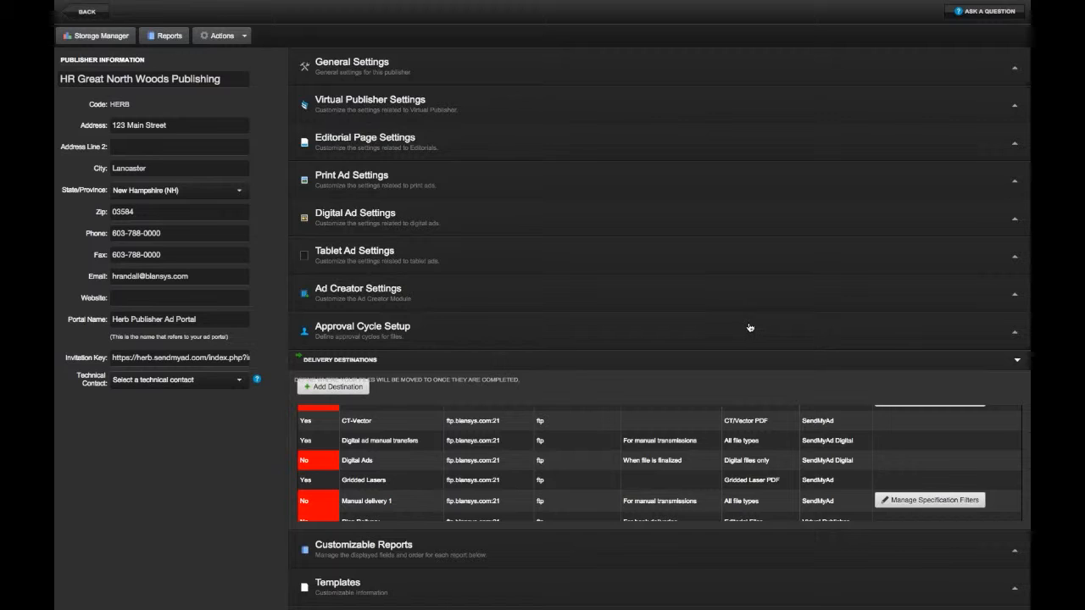
click(80, 16)
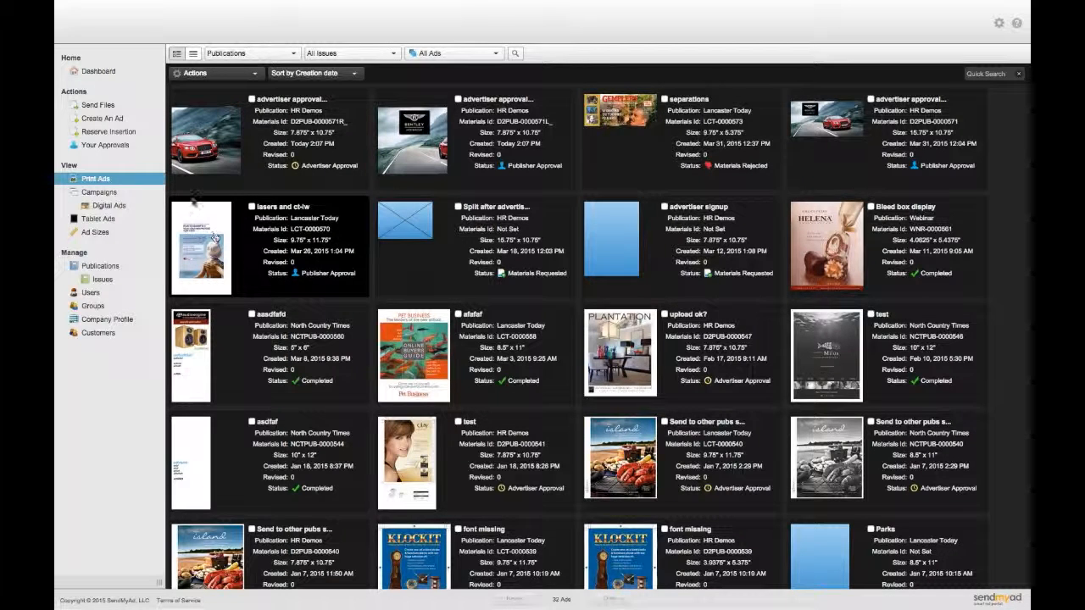
- Confirm the lasers and ct-lw ad is Completed and delivered to the remote server
click(112, 180)
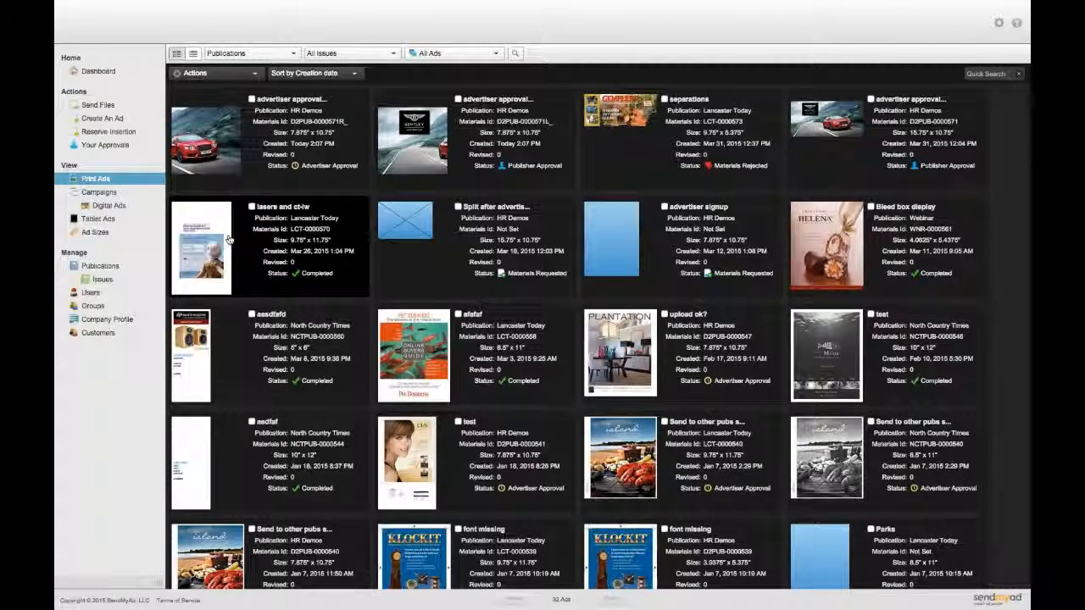
click(190, 249)
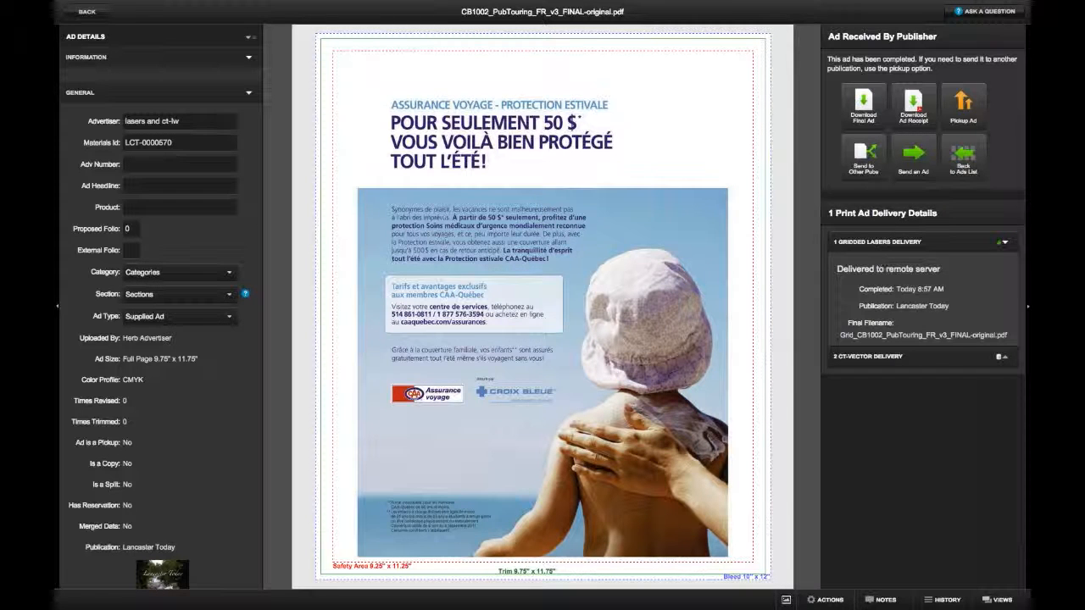
click(829, 599)
click(830, 599)
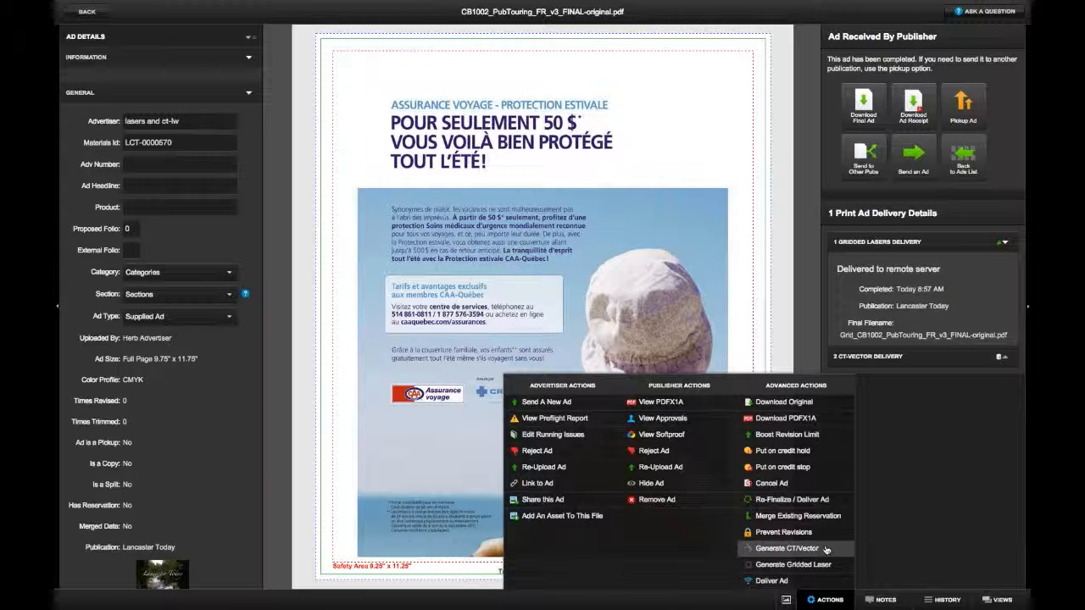
click(900, 517)
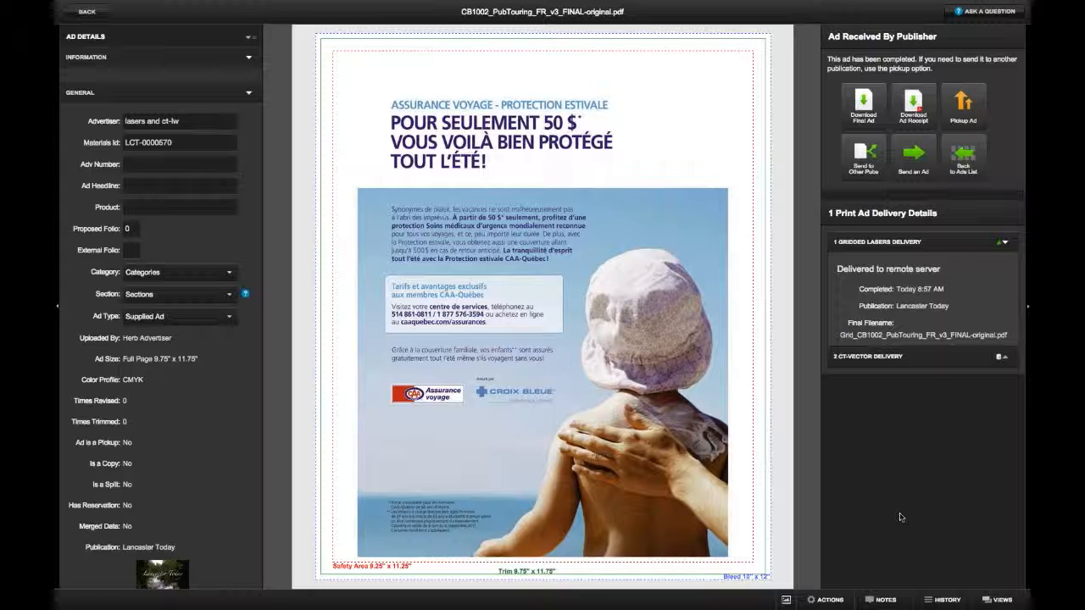
click(88, 12)
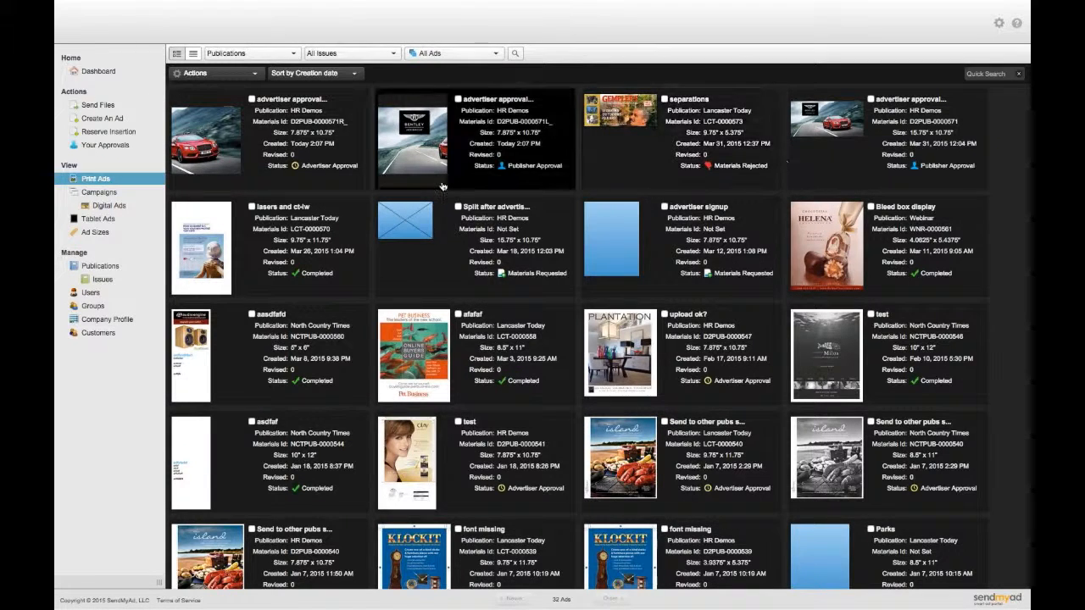
- Pass the Bentley left-side ad's Global 1 and Global 2 approvals, then reopen it
click(419, 136)
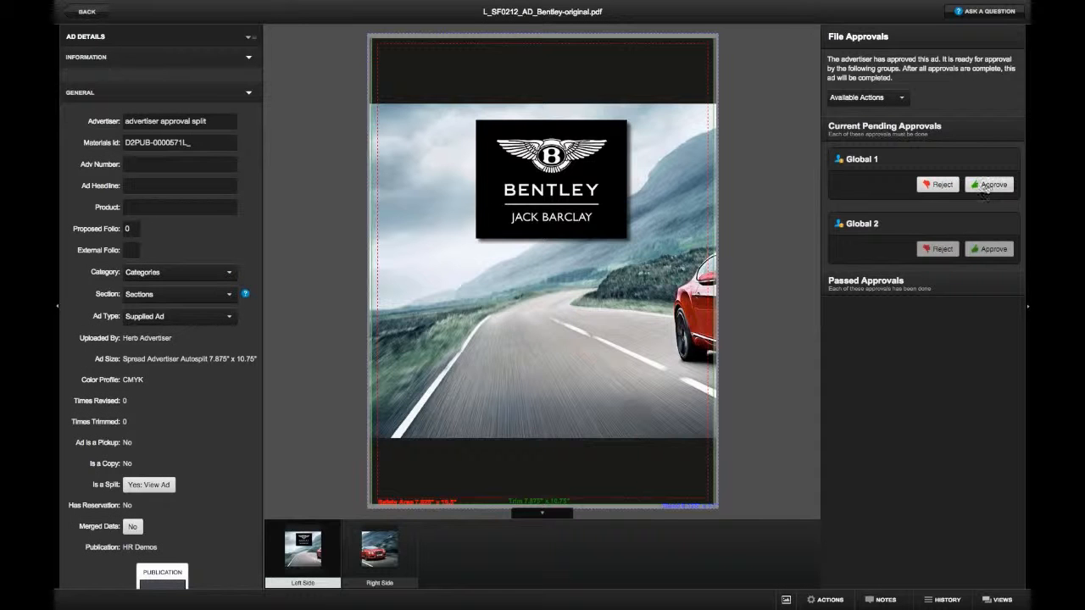
click(994, 245)
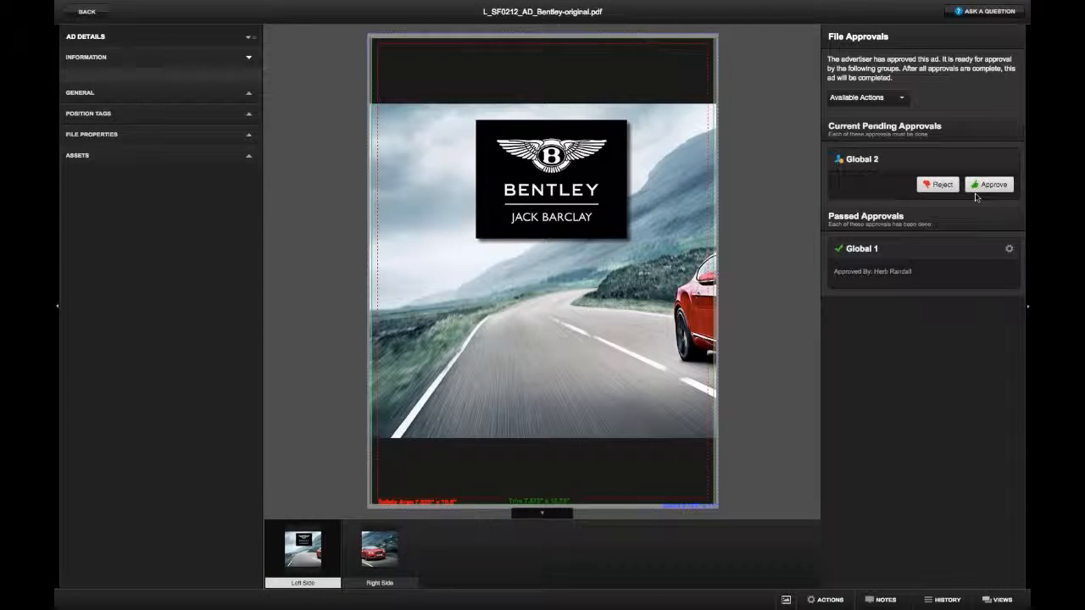
click(985, 185)
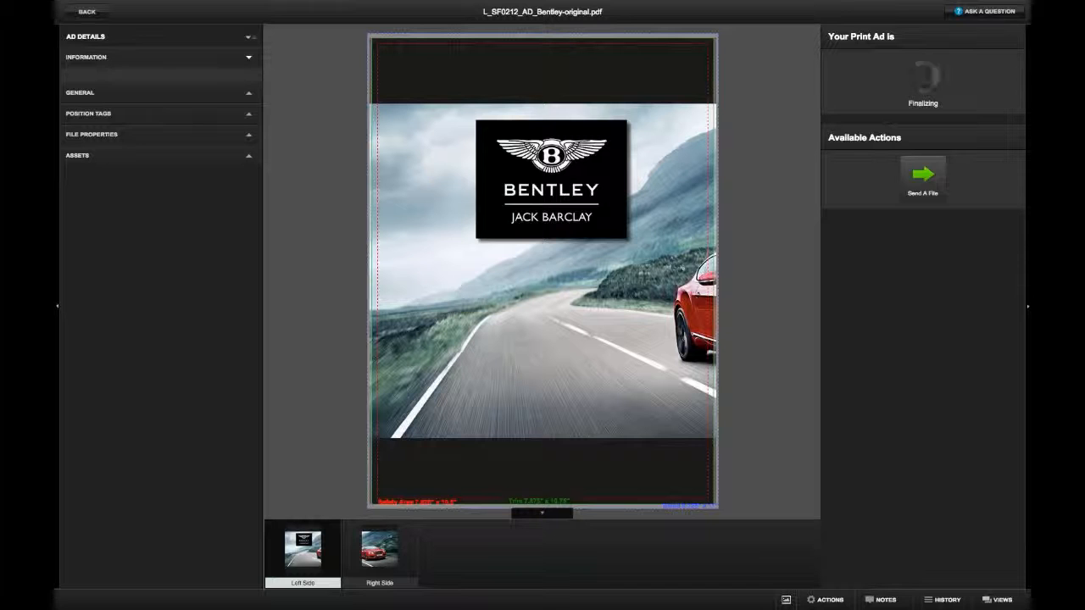
click(83, 12)
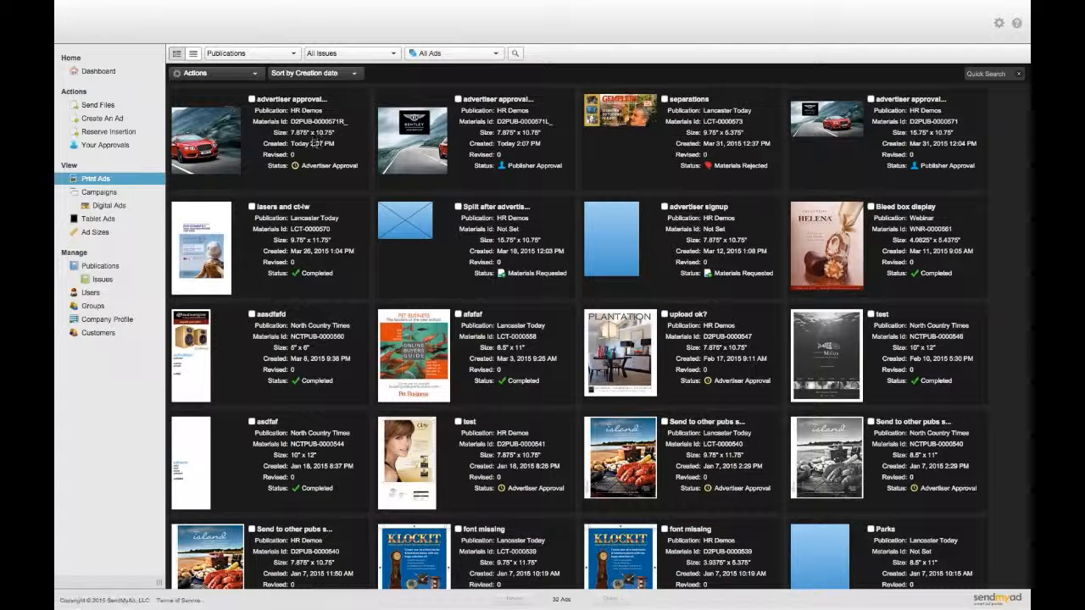
click(421, 158)
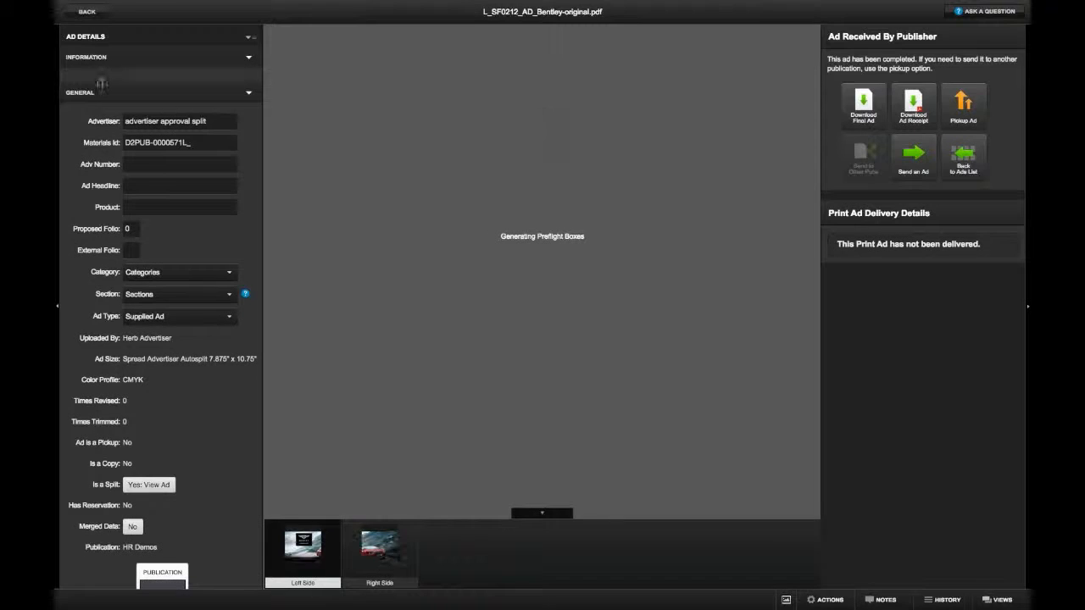
- Inspect the Bentley ad's asset files on both its right and left sides
click(92, 93)
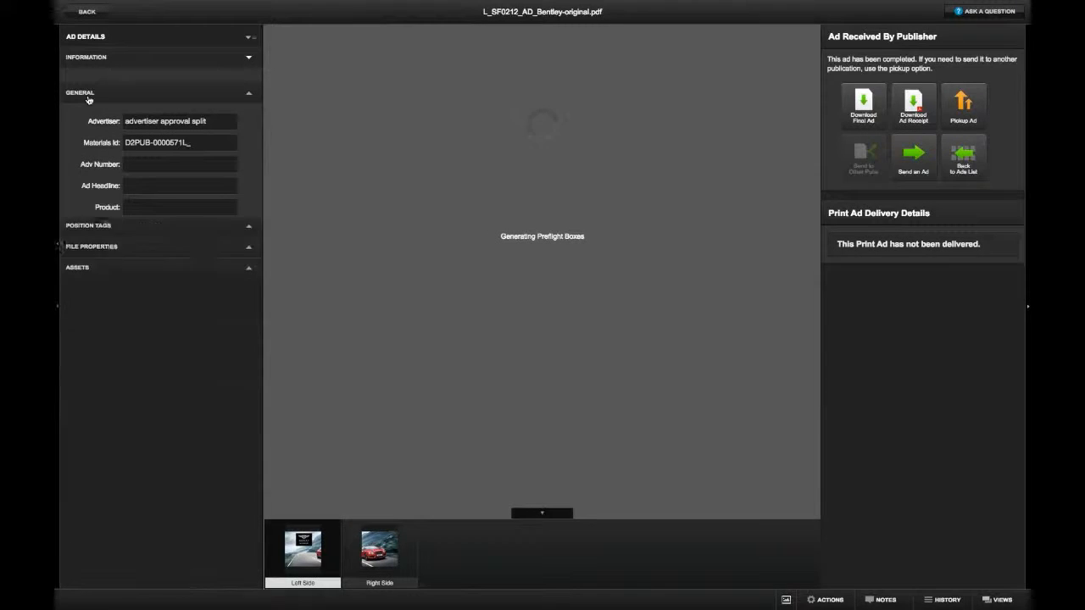
click(98, 156)
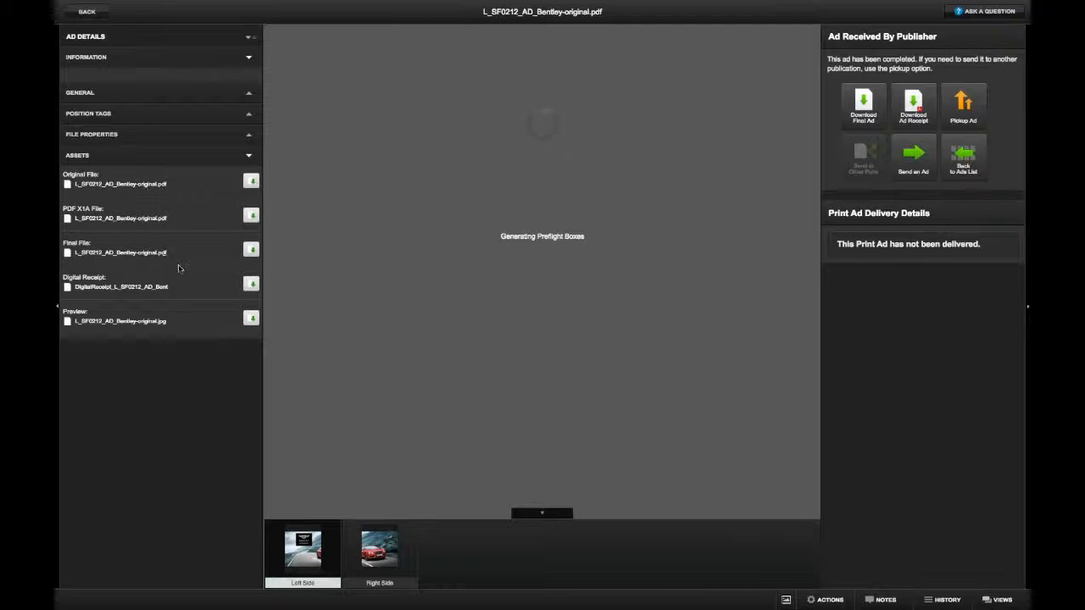
click(392, 550)
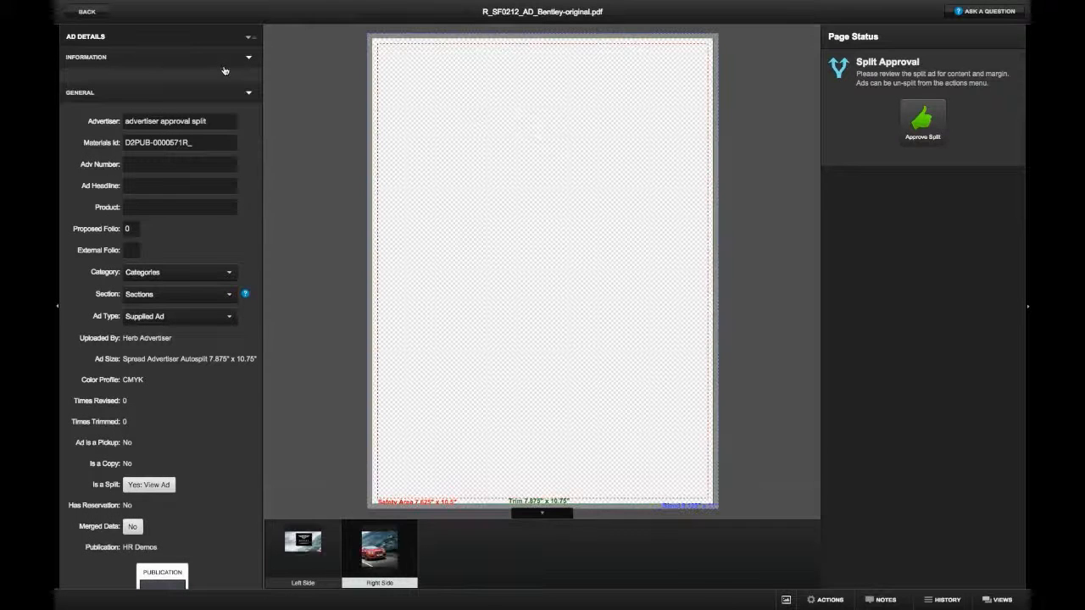
click(288, 558)
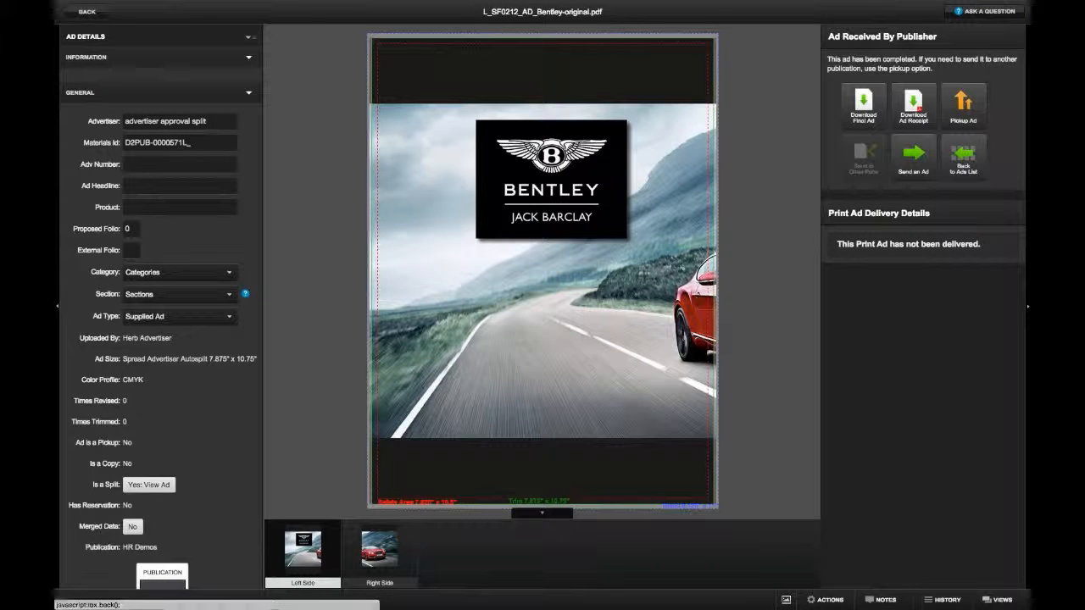
click(96, 94)
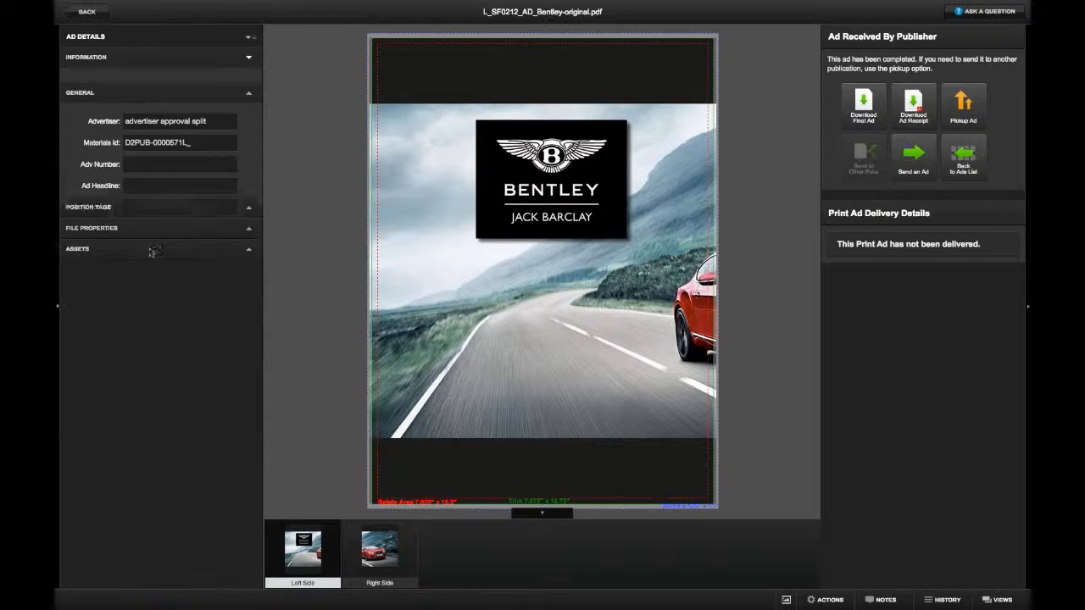
click(89, 153)
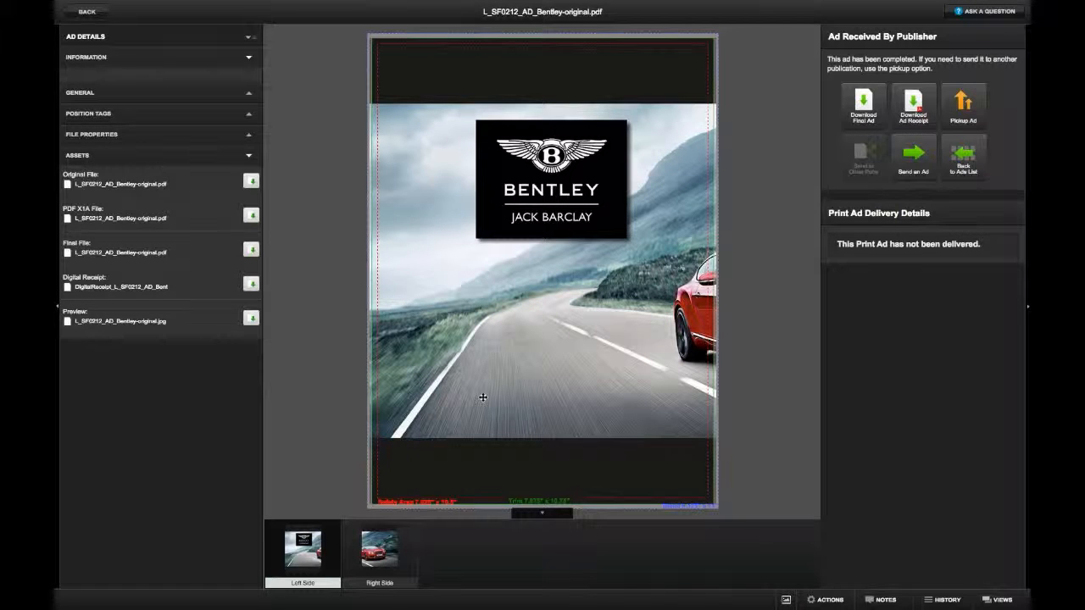
- Generate a gridded laser file for the Bentley ad and return to the Print Ads list
click(826, 599)
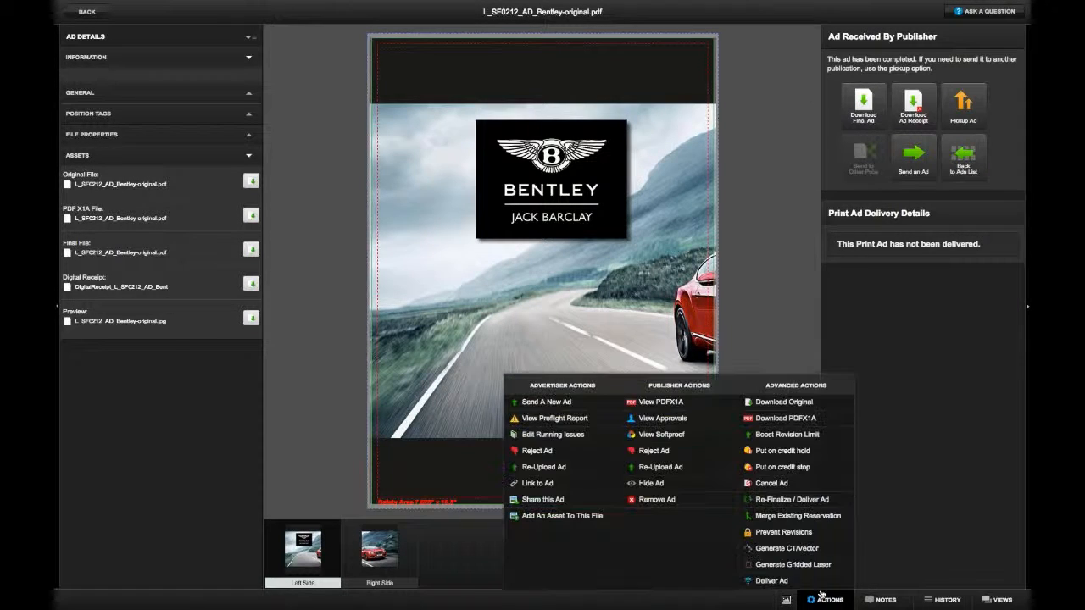
click(820, 568)
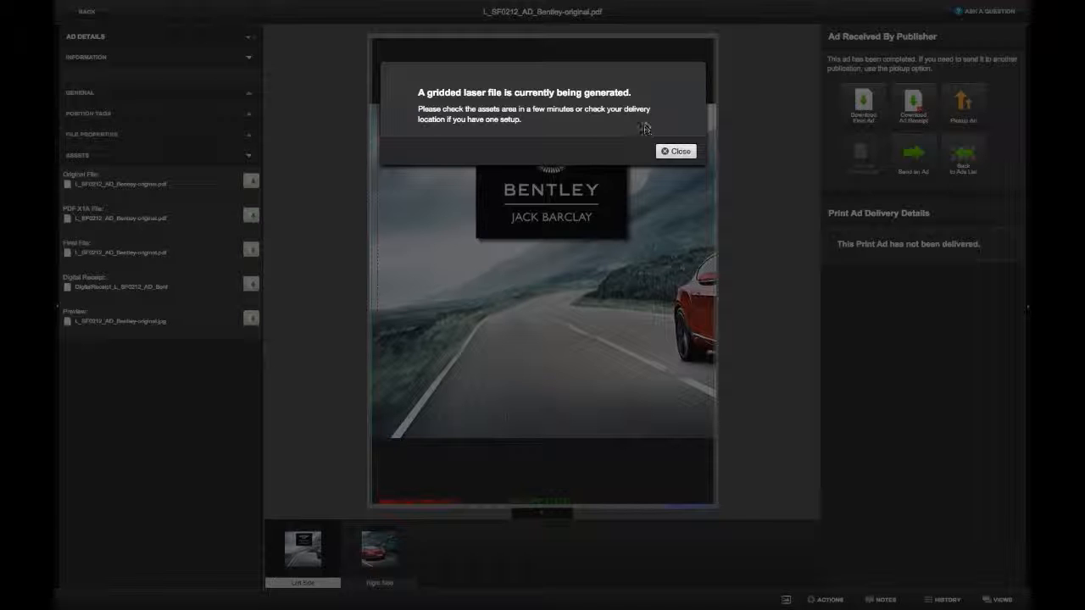
click(678, 151)
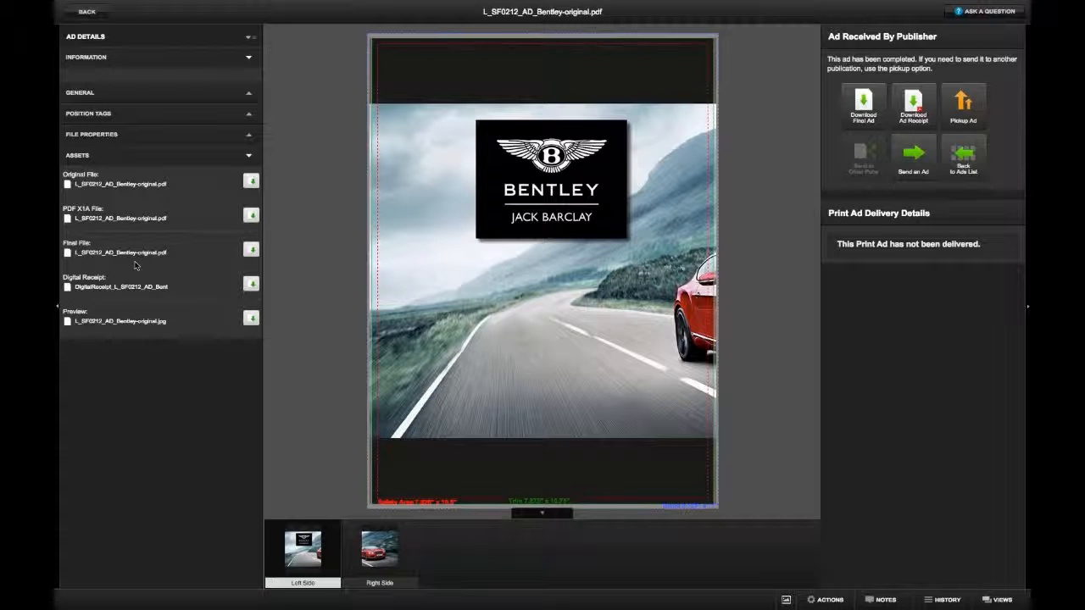
click(87, 11)
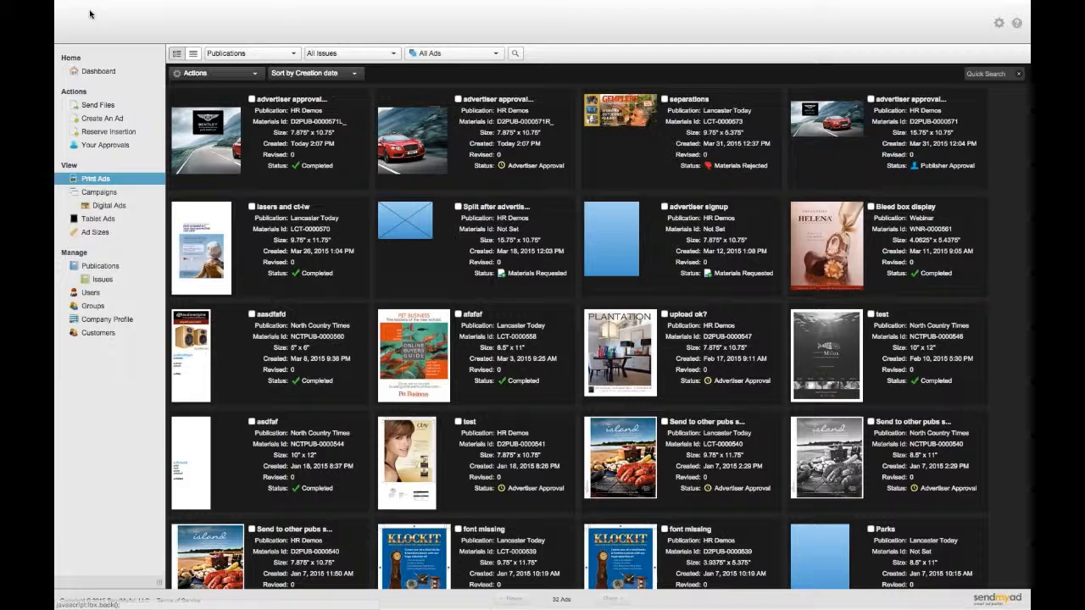
key(super+space)
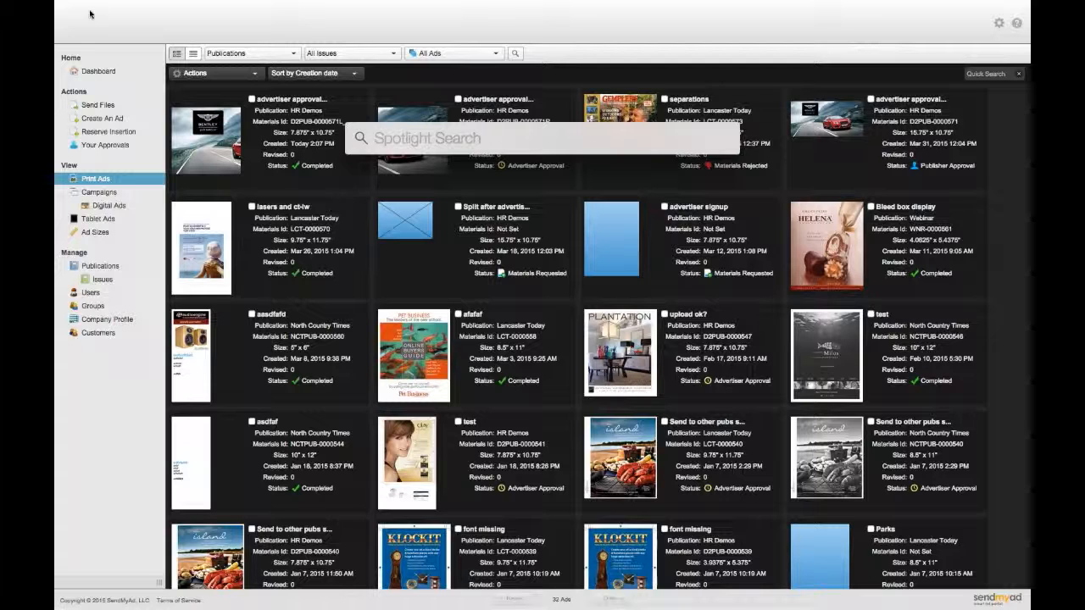
- Launch Transmit and connect to the saved ftp.blansys.com server with its password
text(transmit)
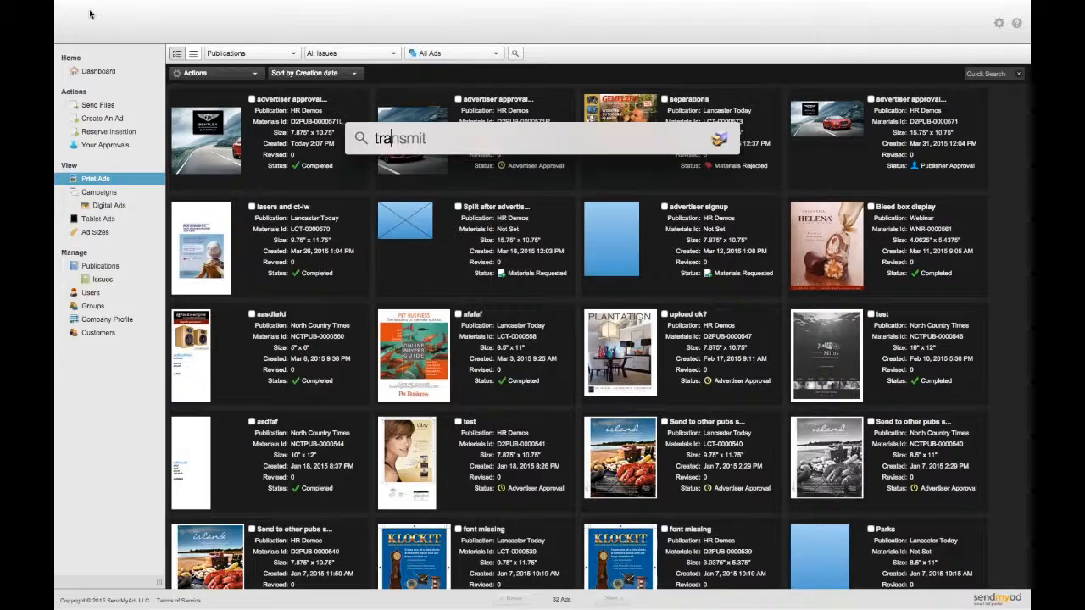
key(Return)
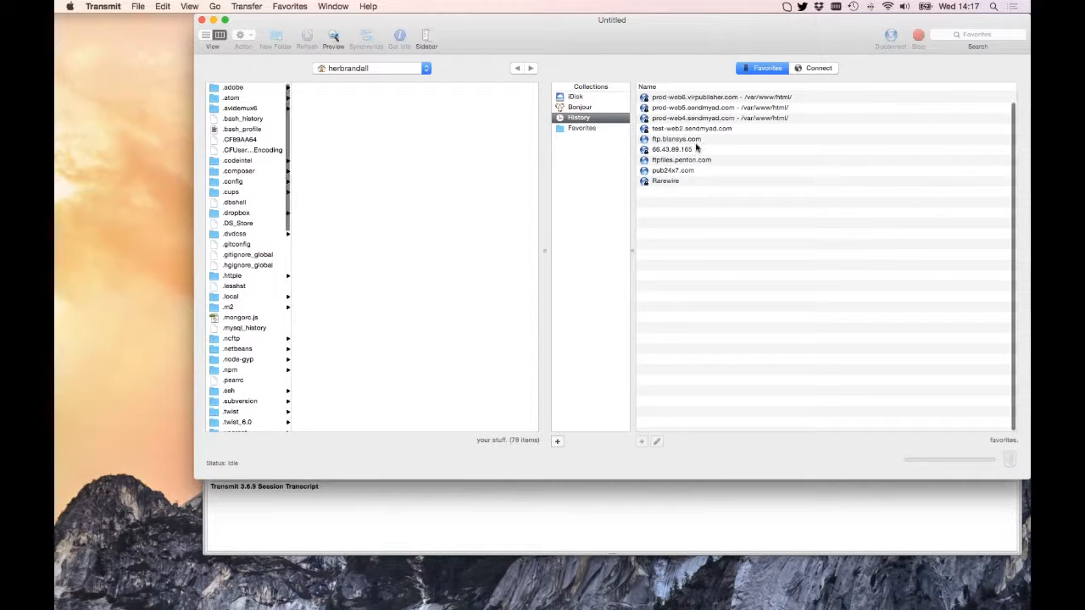
double_click(695, 139)
text(p)
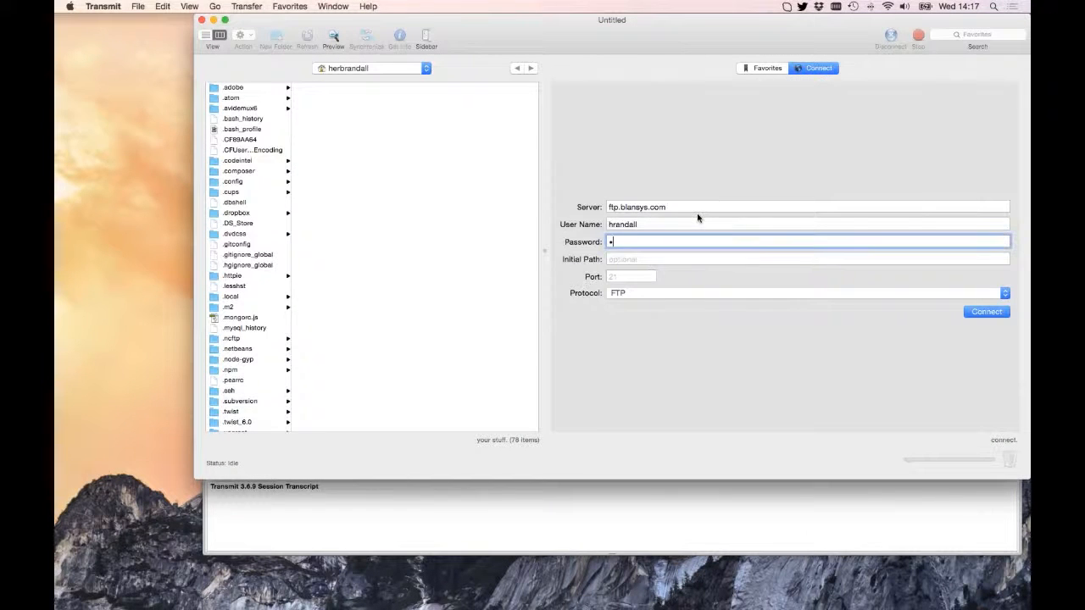
text(••)
key(Return)
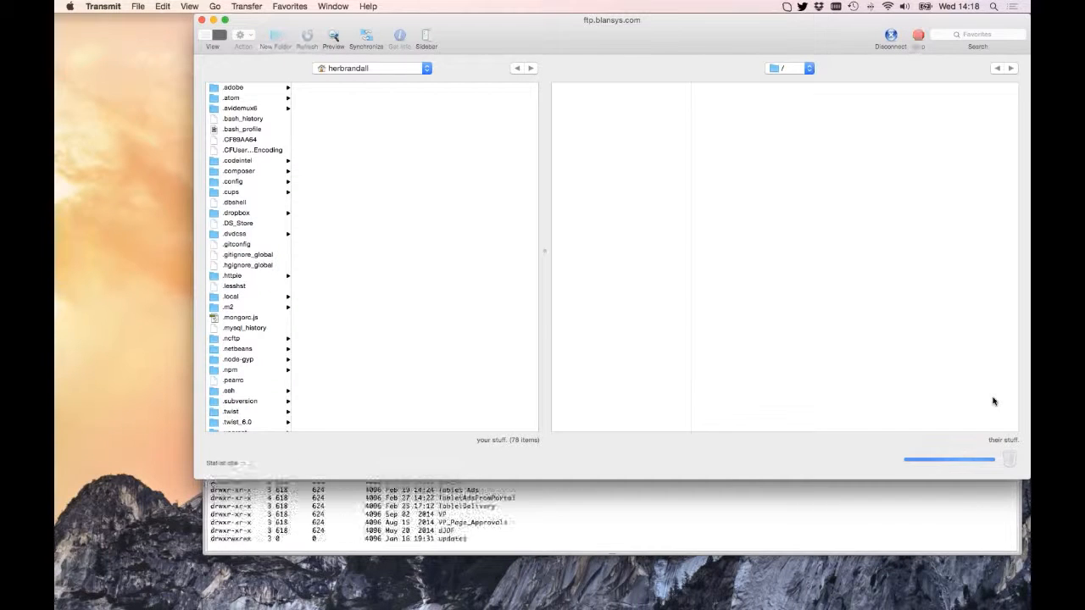
- Check GriddedLasersProd's HR Demos folder for the two Grid Bentley PDFs, then open Prod-CT-Vector's Lancaster Today folder
click(599, 162)
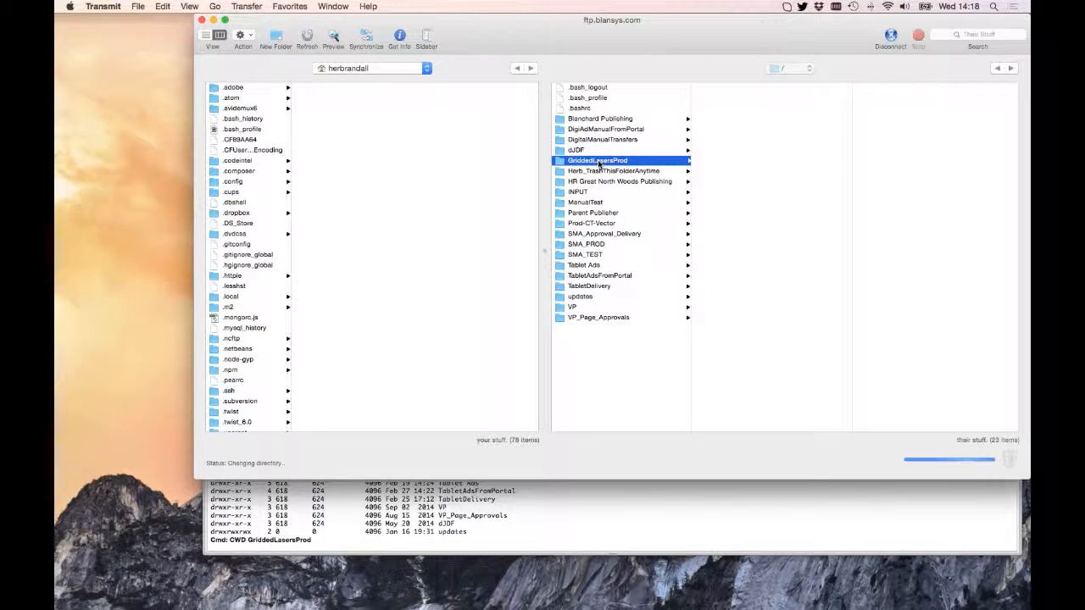
click(743, 90)
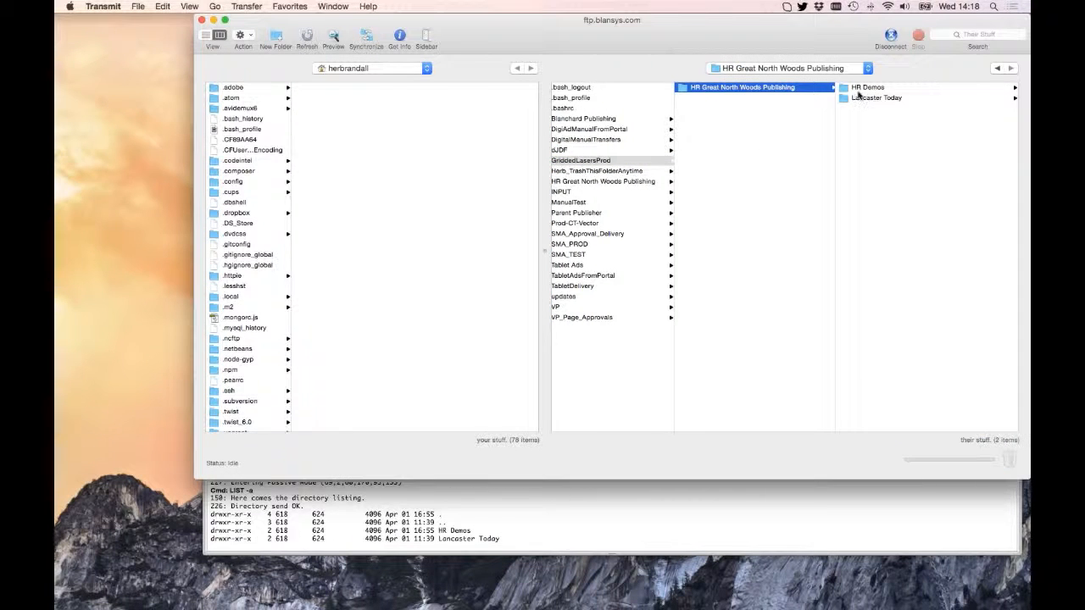
click(860, 89)
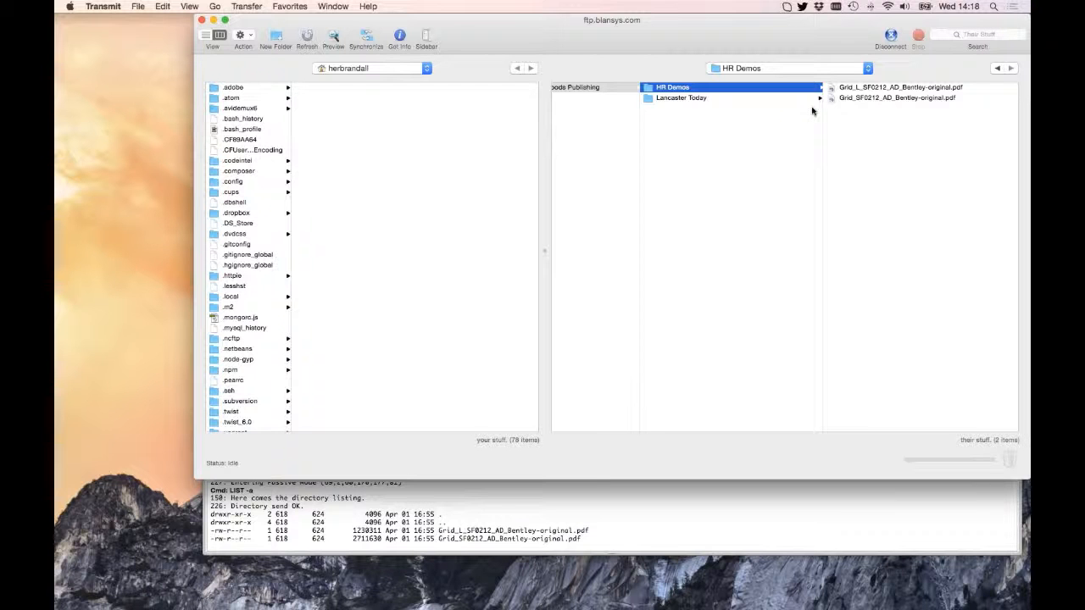
scroll(627, 134, left, 5)
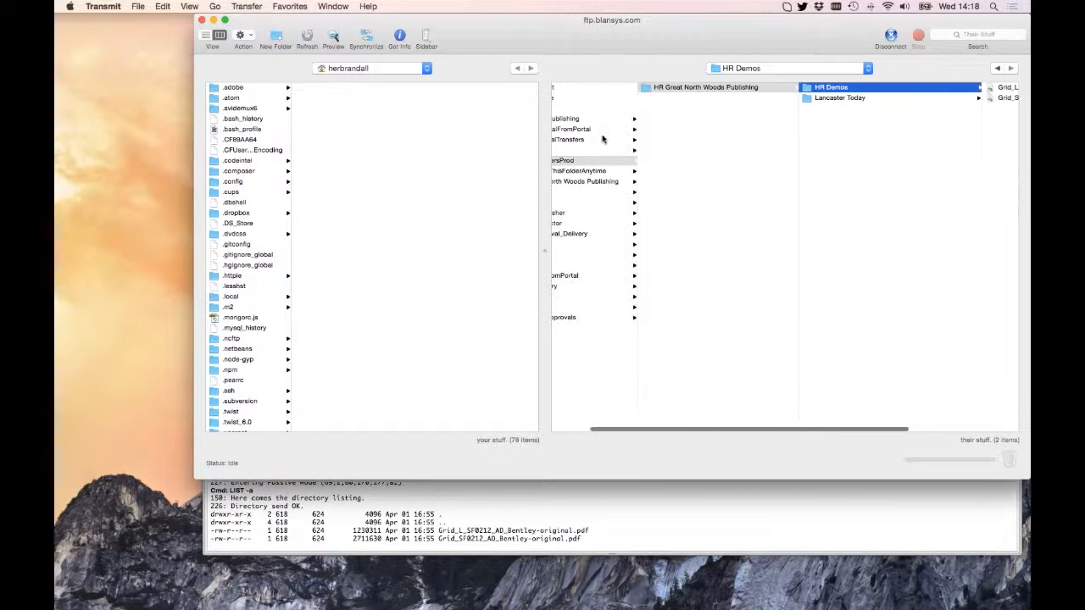
click(591, 222)
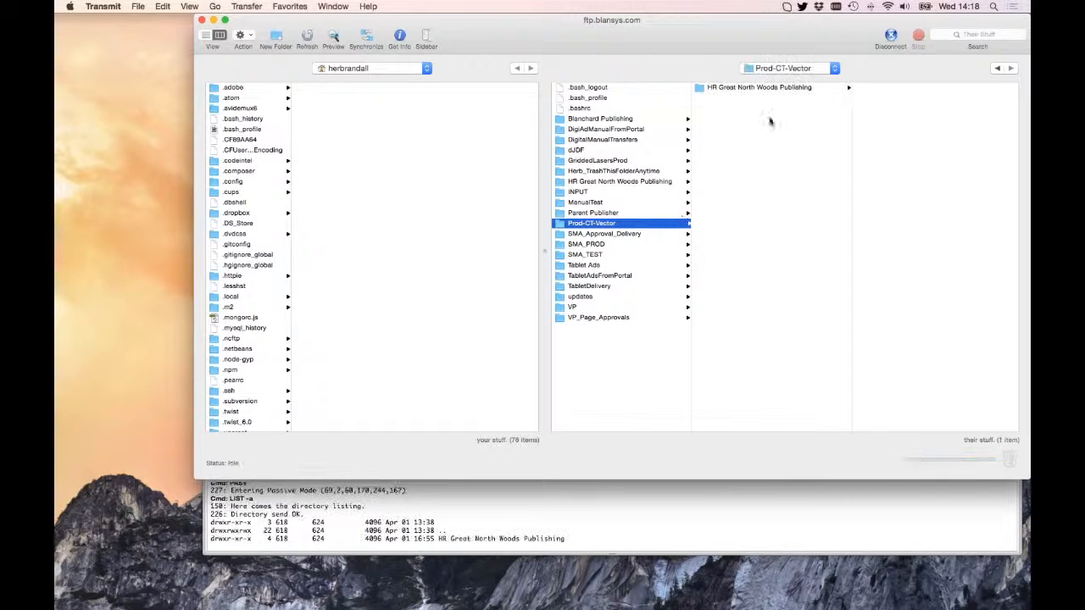
click(716, 87)
click(873, 88)
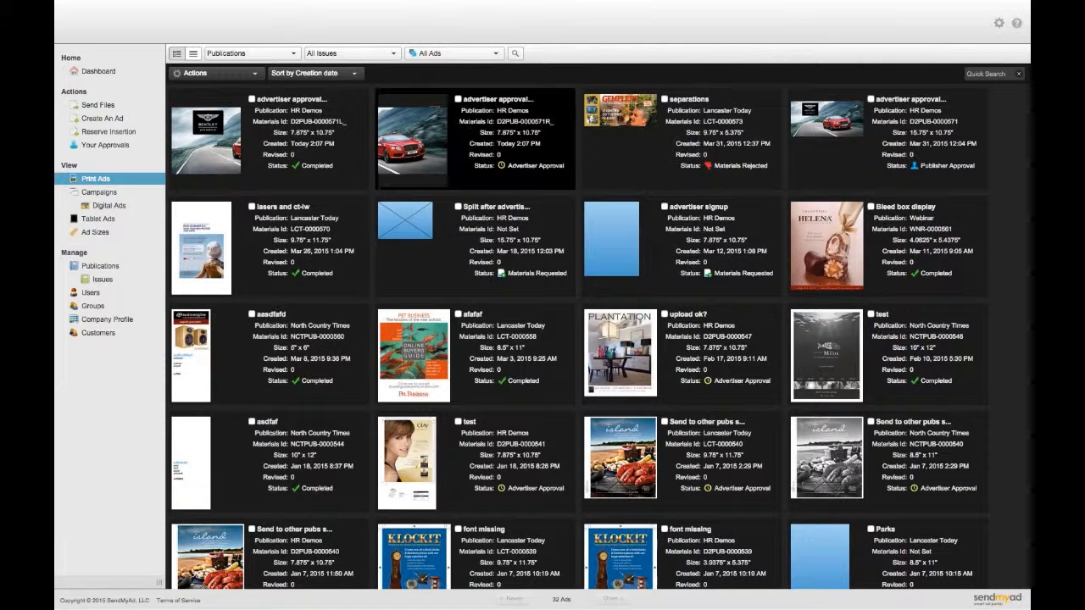
- Request a CT/Vector file for the split Bentley ad and dismiss the notice
click(417, 129)
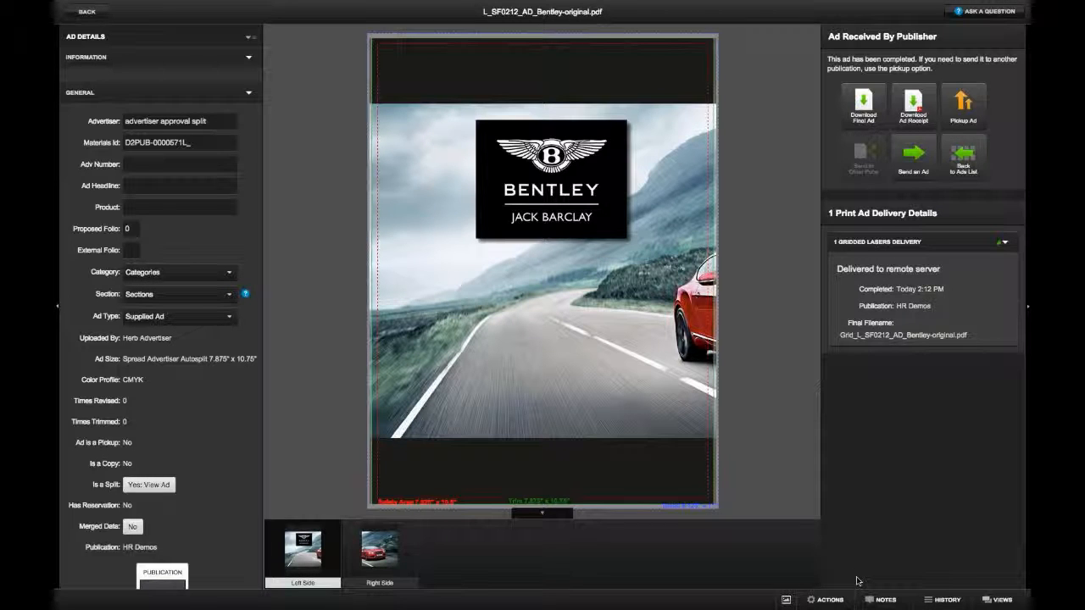
click(831, 603)
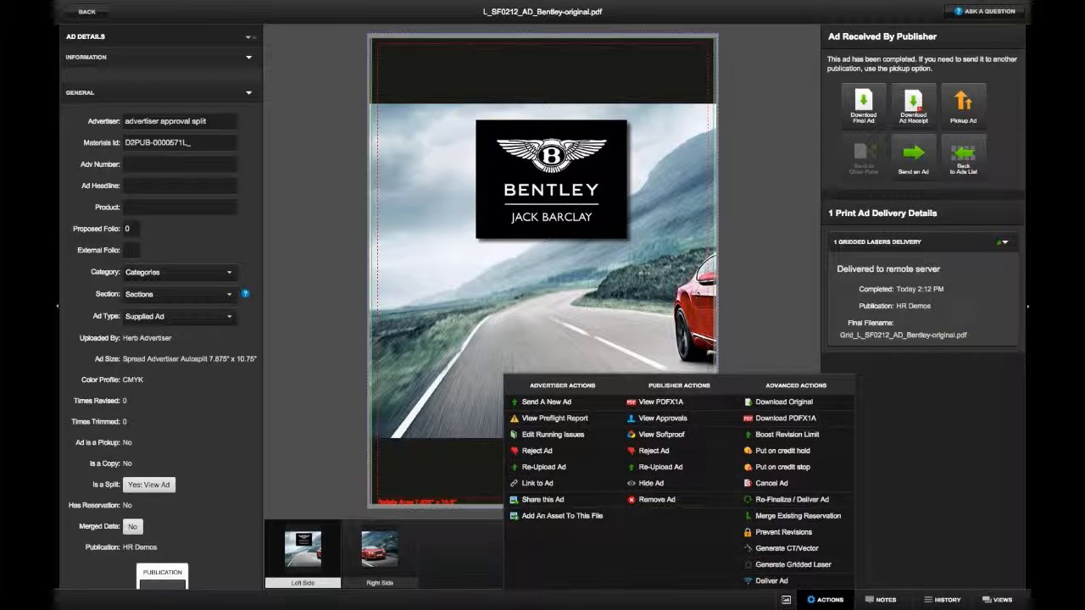
click(801, 553)
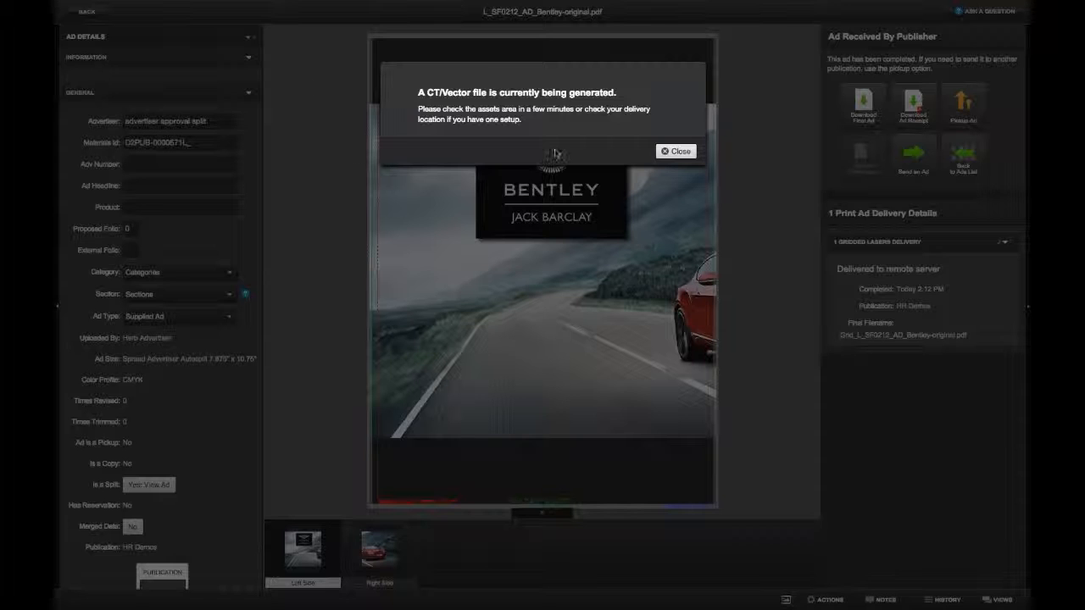
click(682, 151)
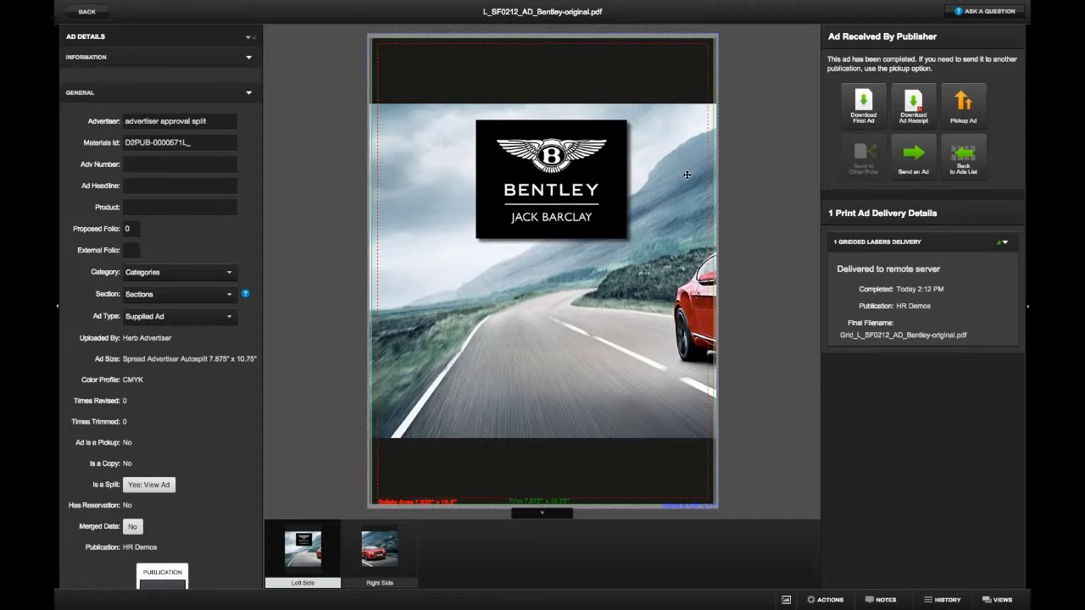
- Check the ad's Assets for the delivered Gridded Laser PDF and return to Print Ads
click(84, 95)
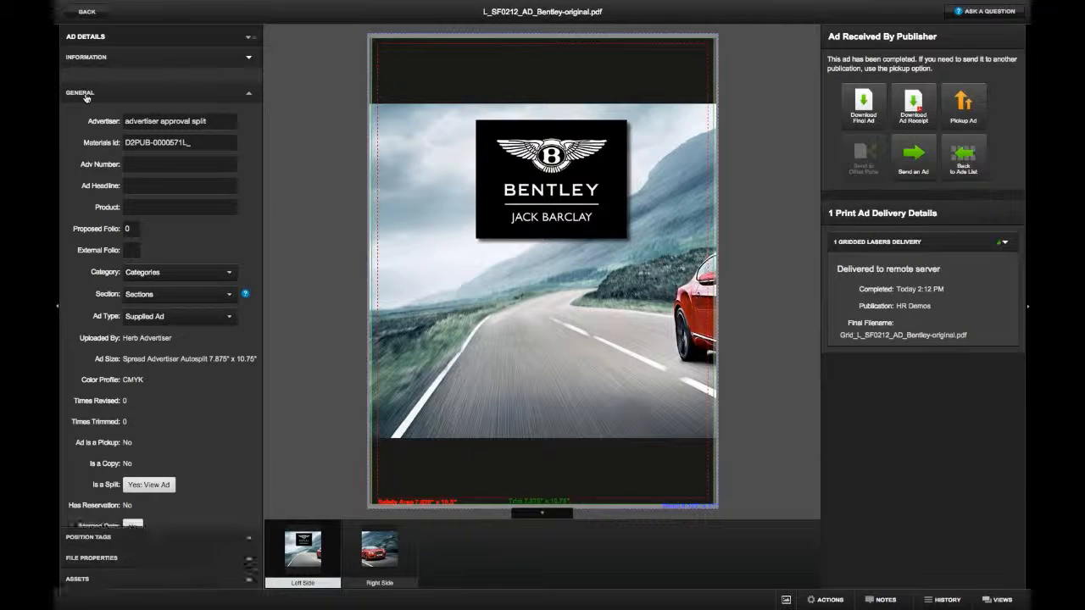
click(90, 161)
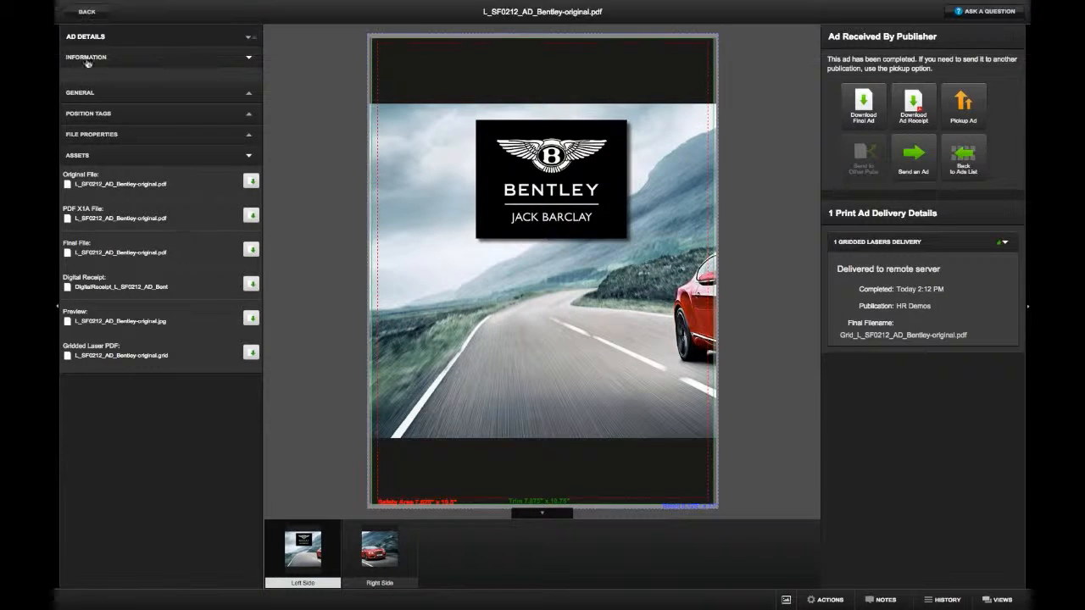
click(86, 14)
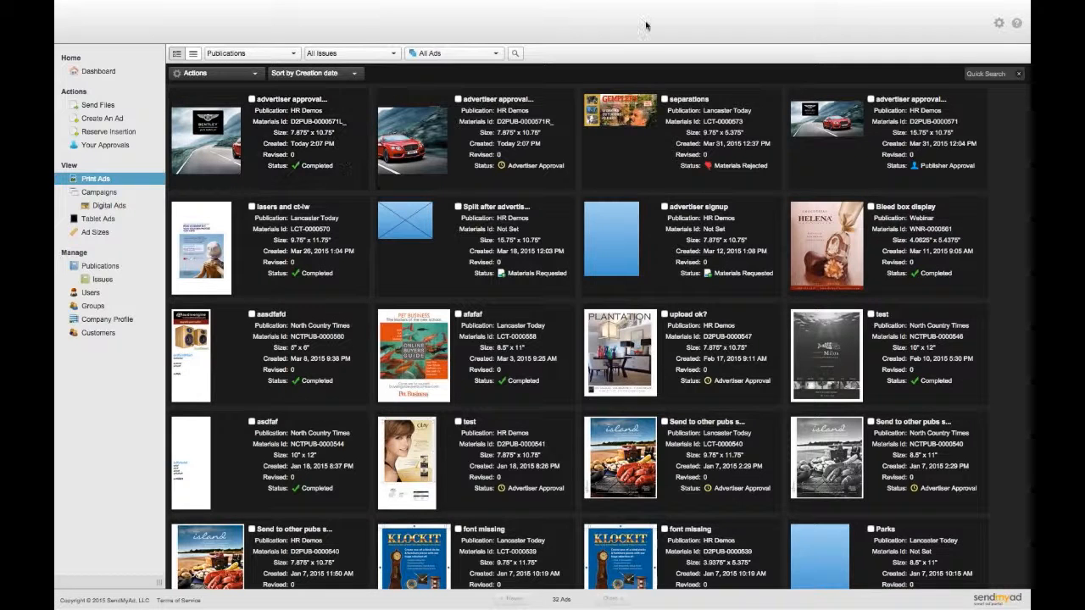
click(100, 321)
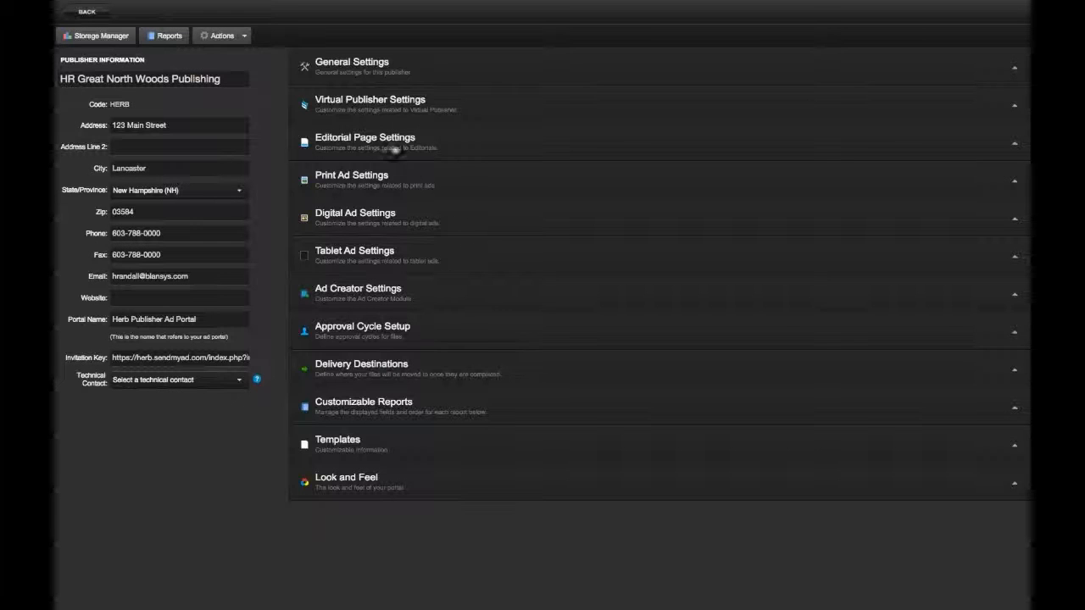
click(351, 176)
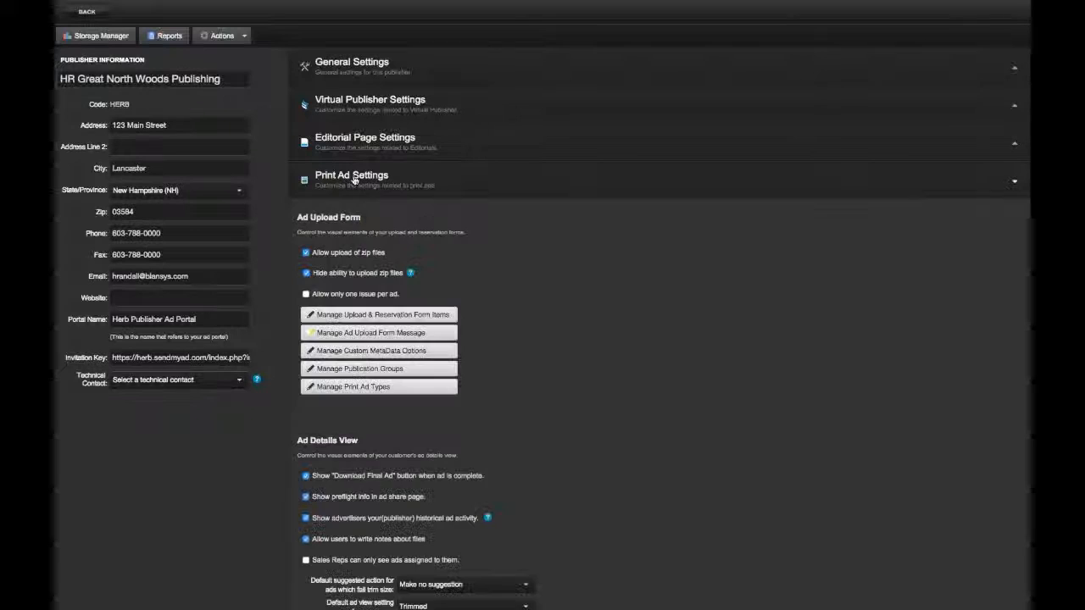
scroll(584, 329, down, 10)
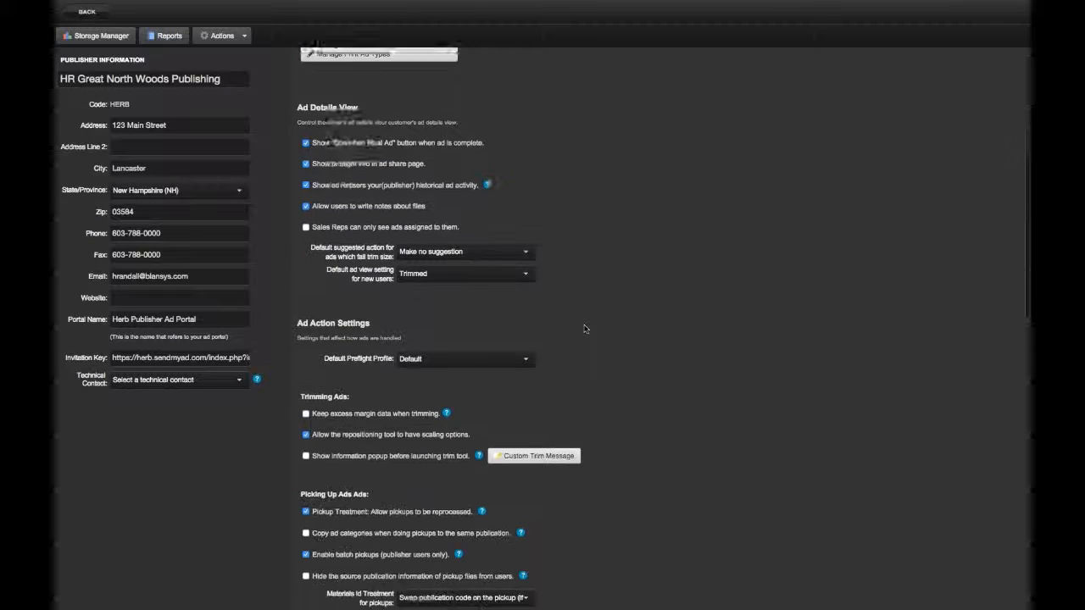
scroll(584, 329, down, 5)
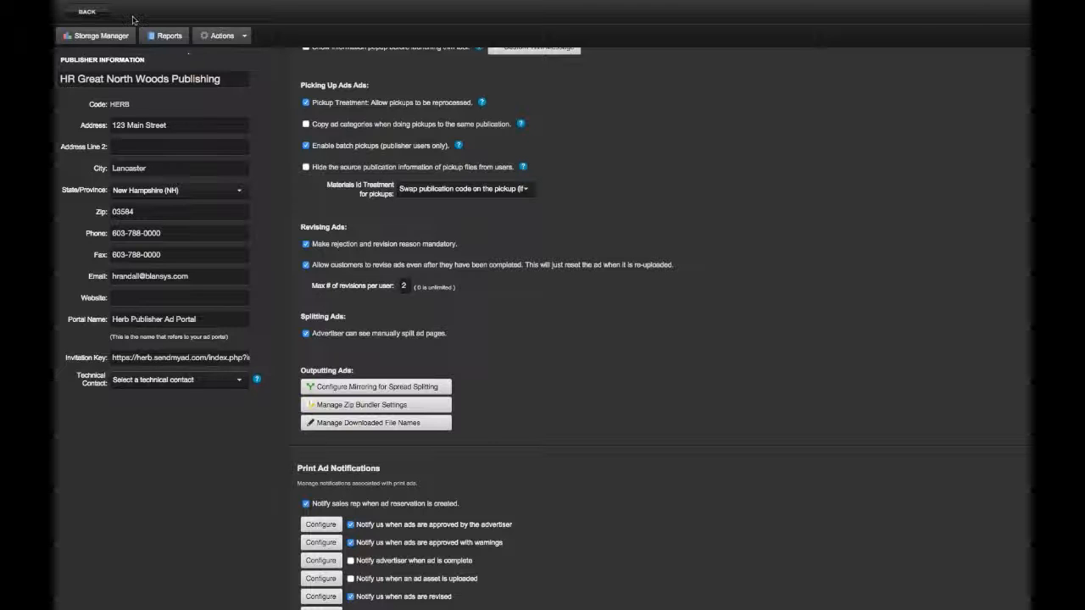
click(92, 12)
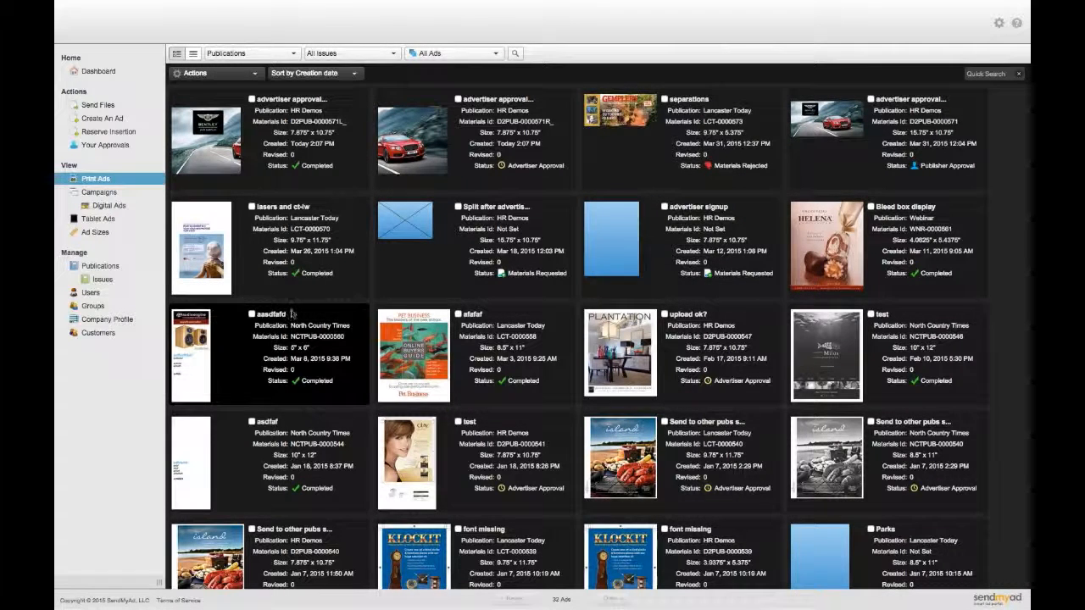
- Boost the 'upload ok?' ad's revision limit by 5 more revisions, then go back to Print Ads
click(643, 364)
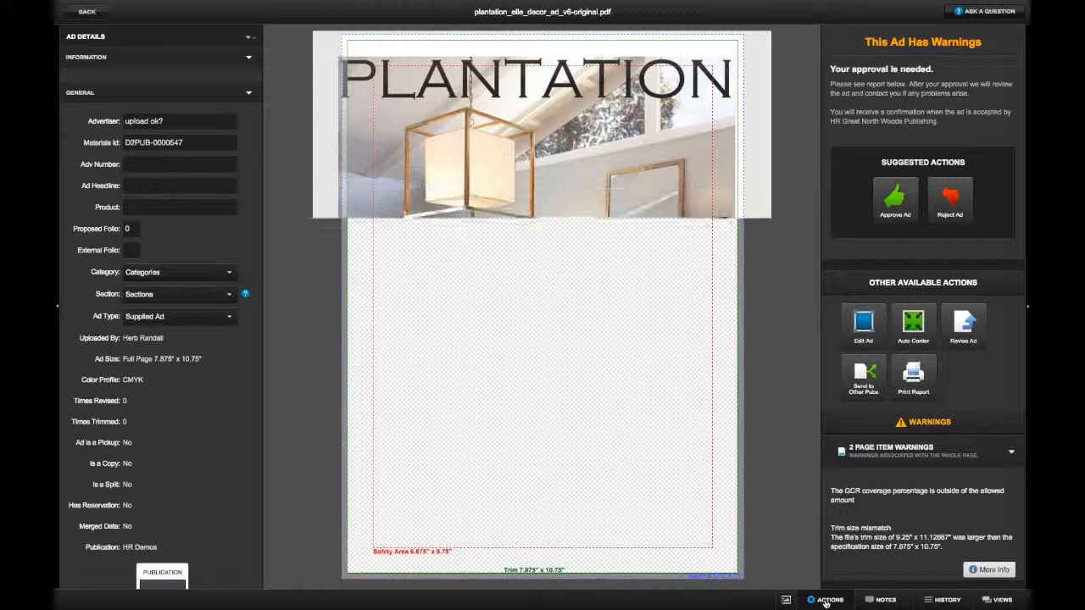
click(826, 603)
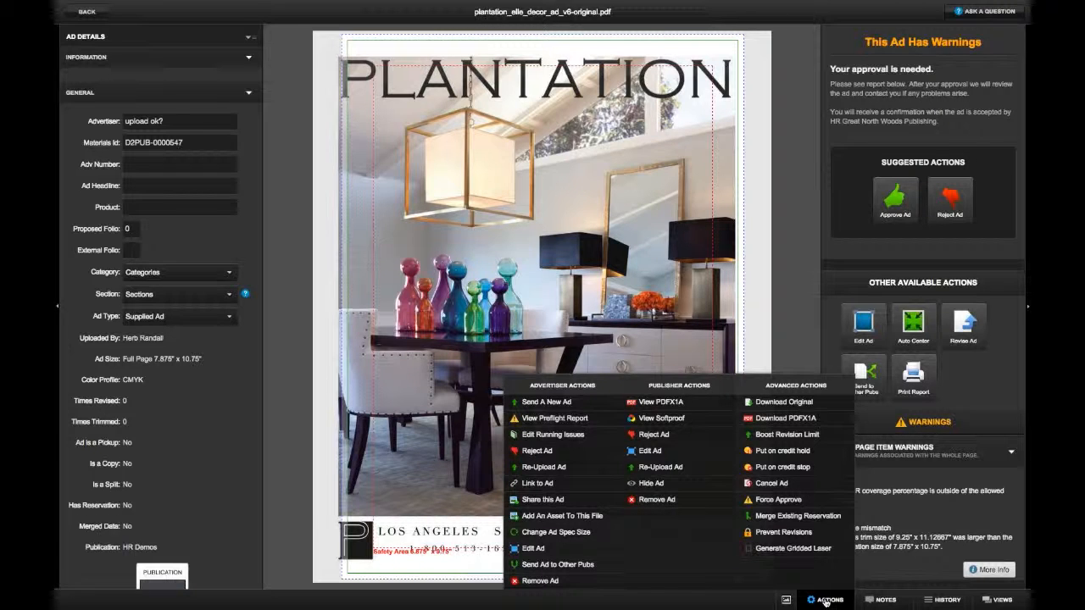
click(810, 437)
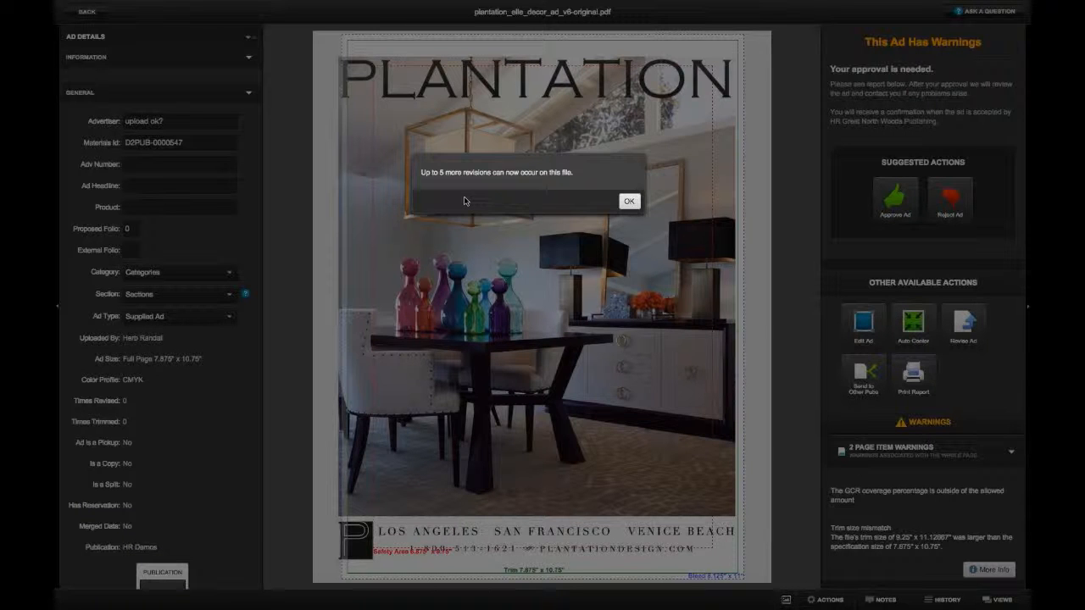
click(629, 201)
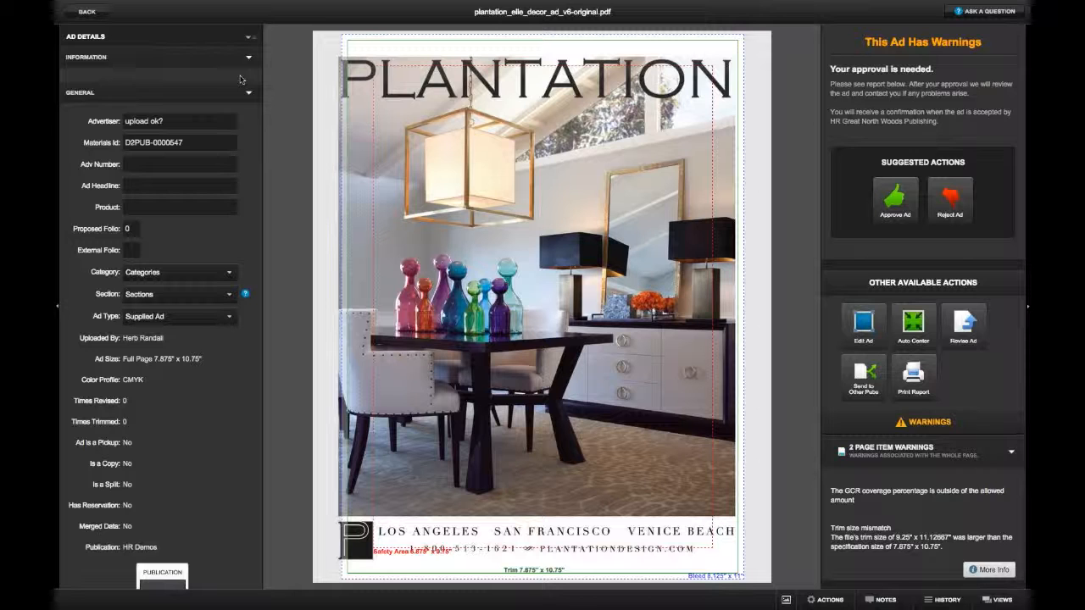
click(87, 12)
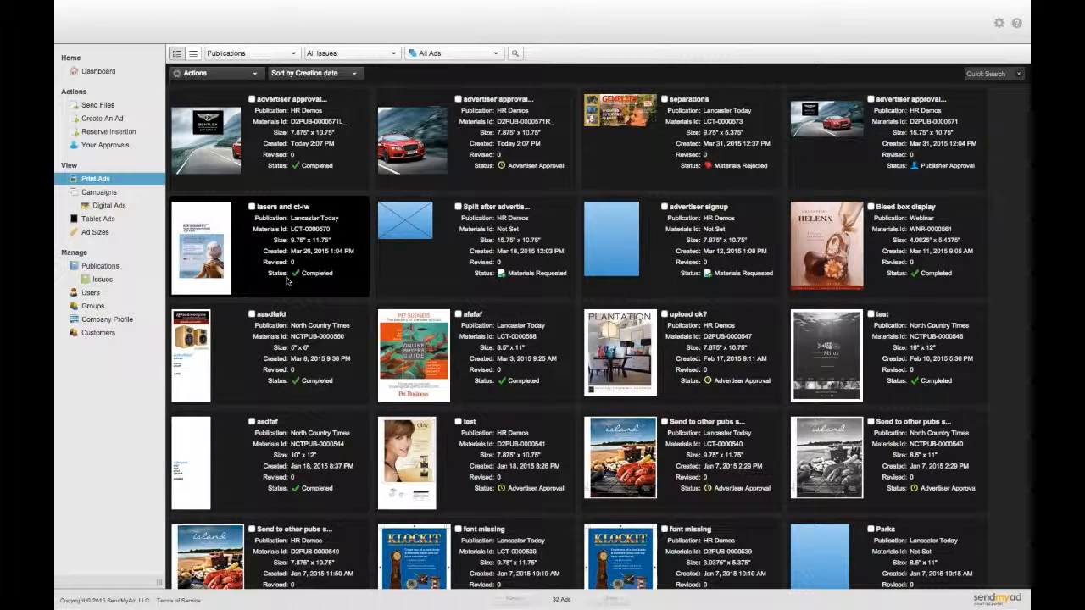
- Change the SendMyAd Test Advertising Co. advertiser's Additional Revisions from 5 to 10
click(252, 286)
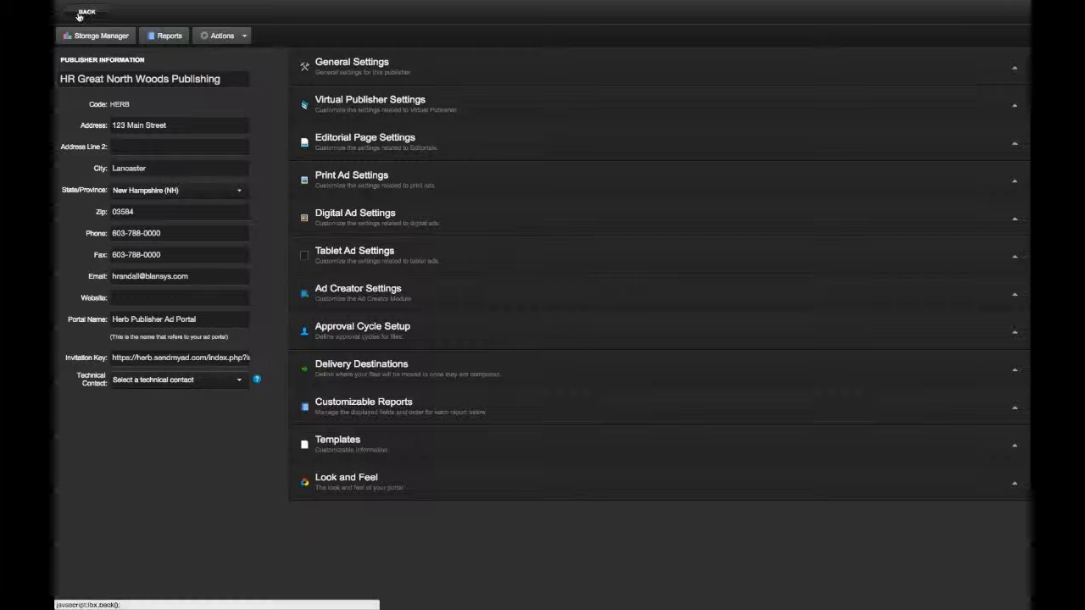
click(85, 12)
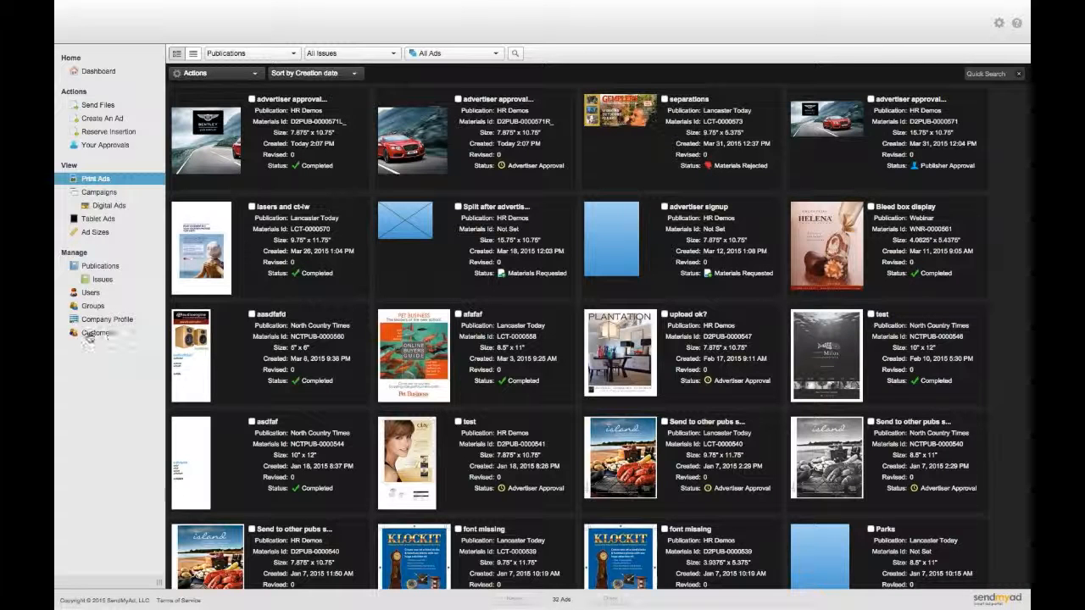
click(87, 333)
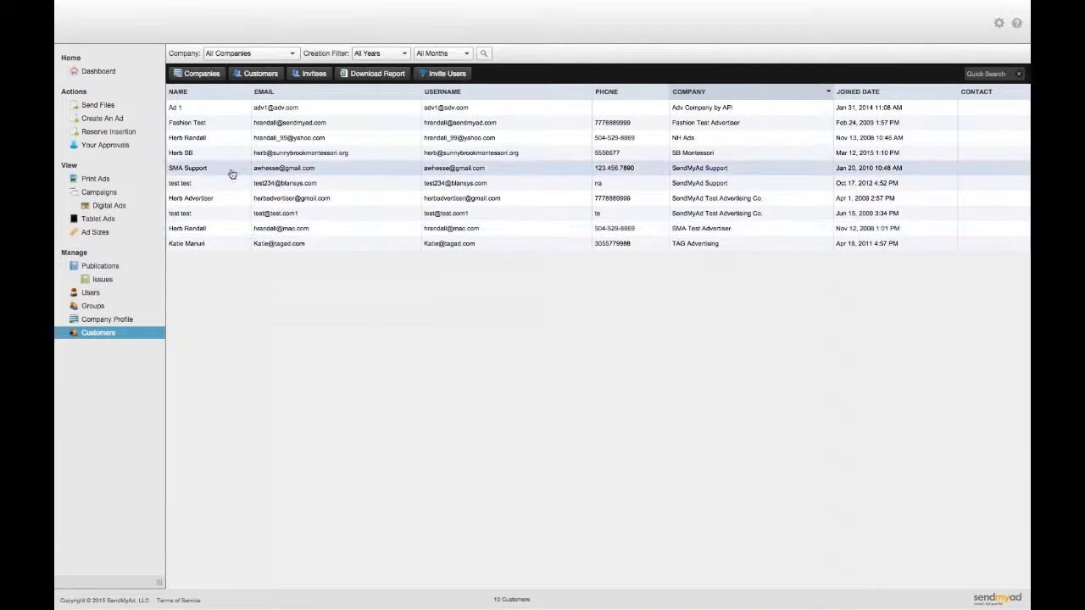
click(208, 212)
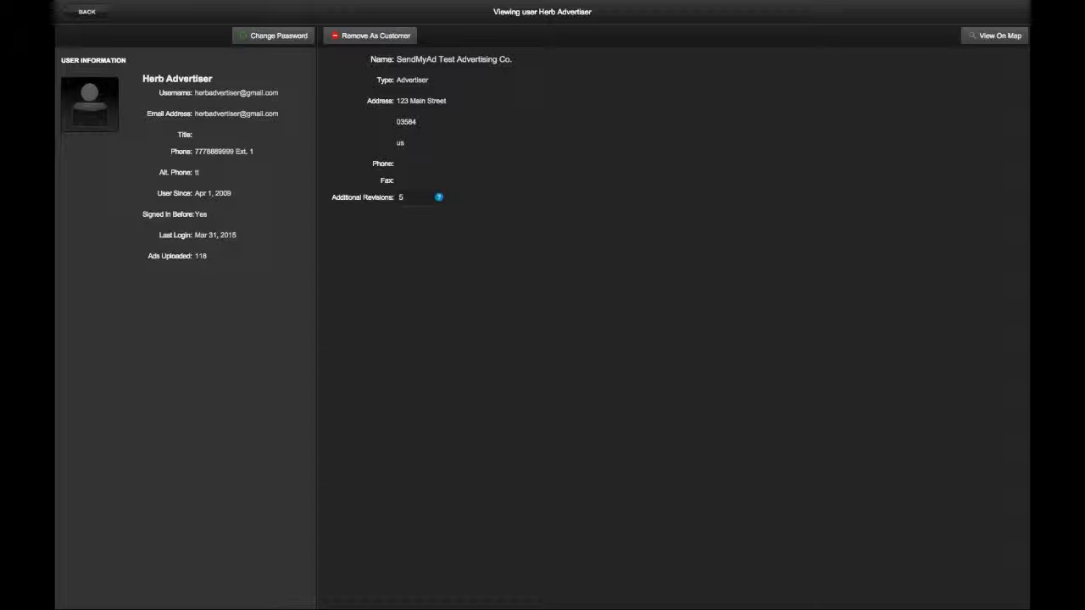
click(412, 196)
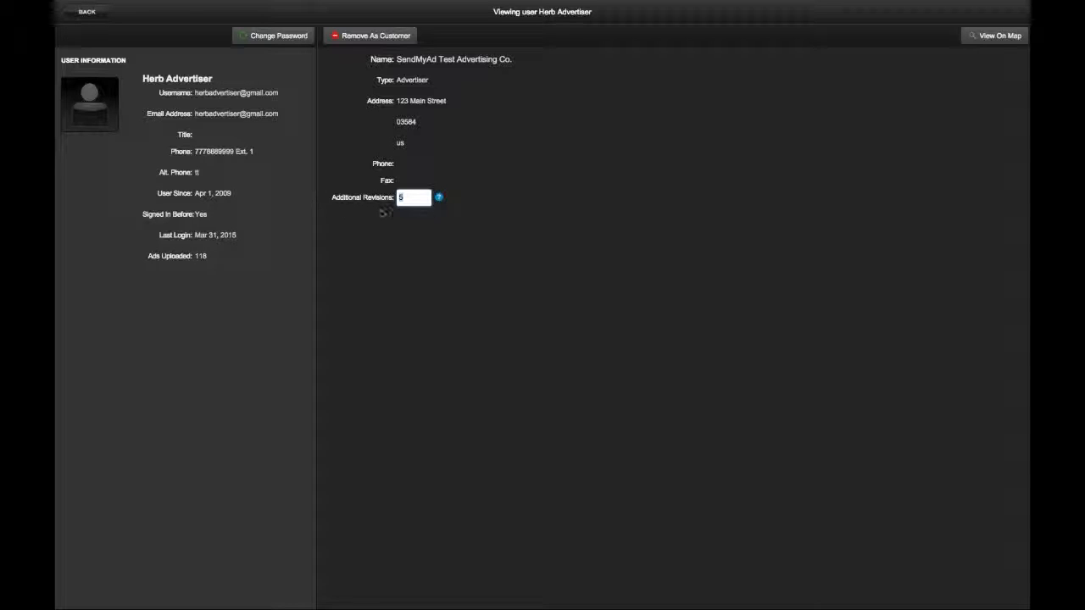
key(BackSpace)
text(10)
key(Return)
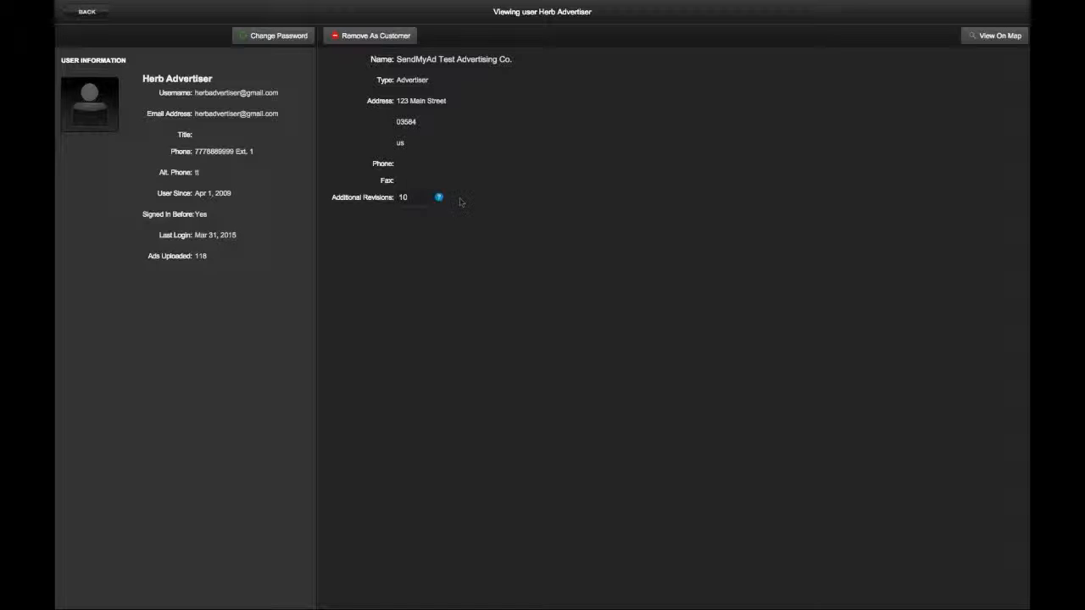
- Look over the other test advertiser's profile, then return to the Customers list
click(87, 14)
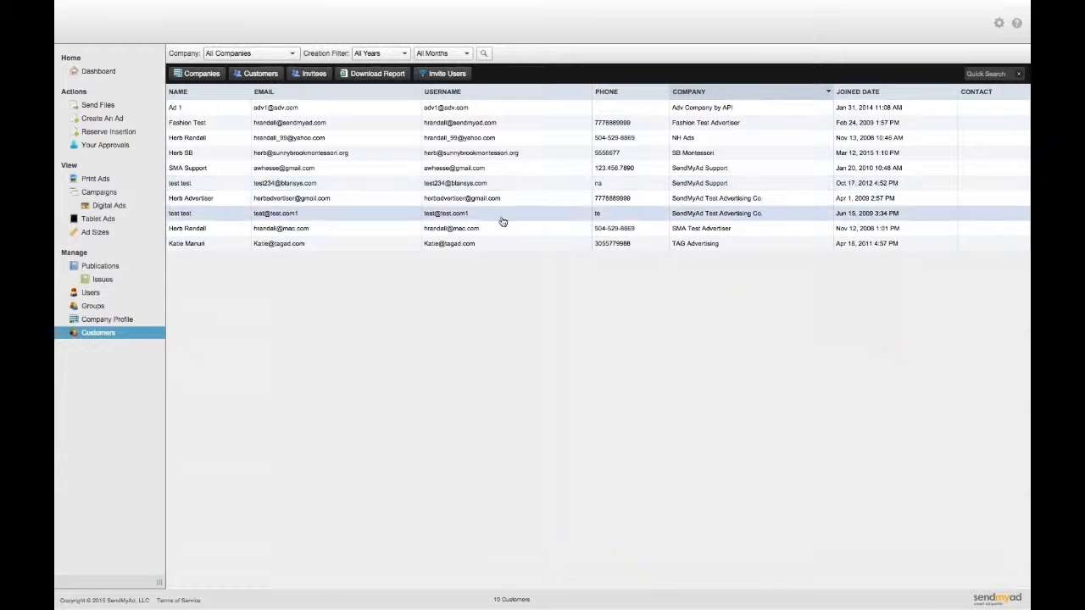
click(460, 216)
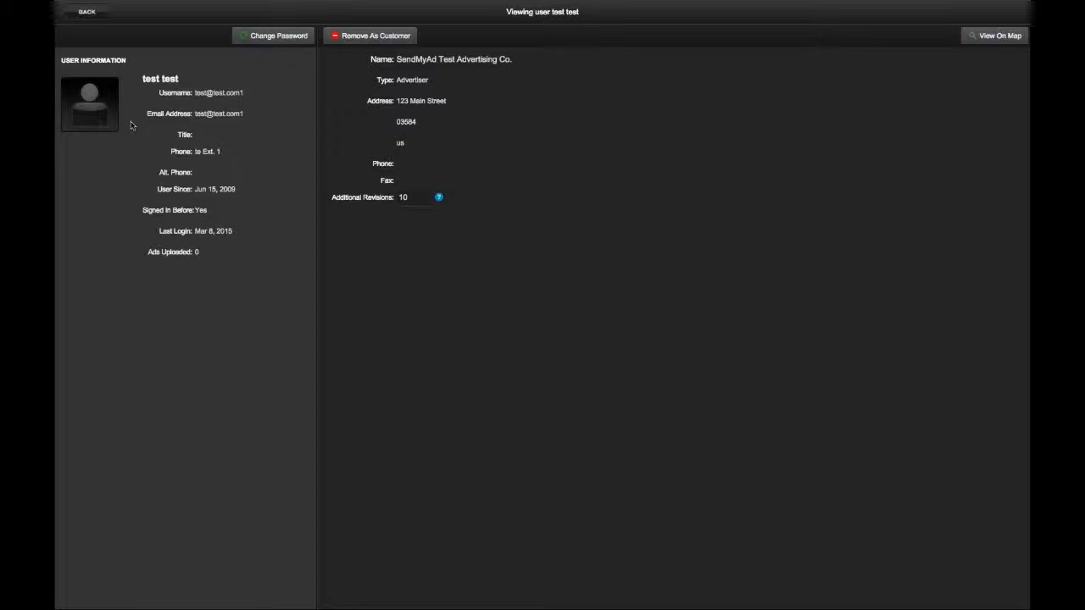
click(85, 12)
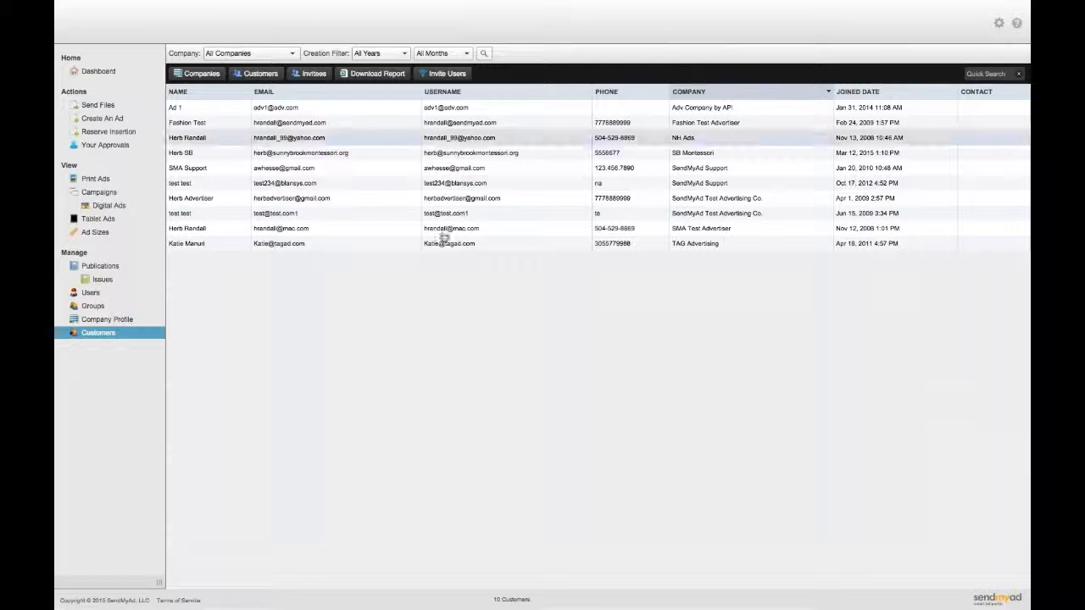
- Open Company Profile and expand Look and Feel to show logo, portal image, CSS and login-text options
click(107, 319)
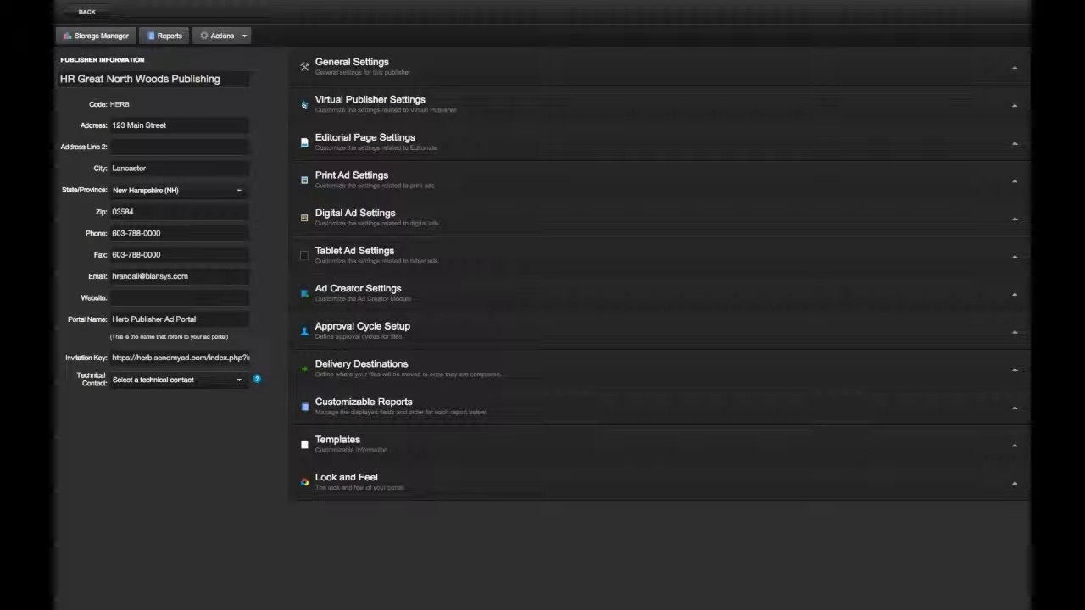
click(222, 35)
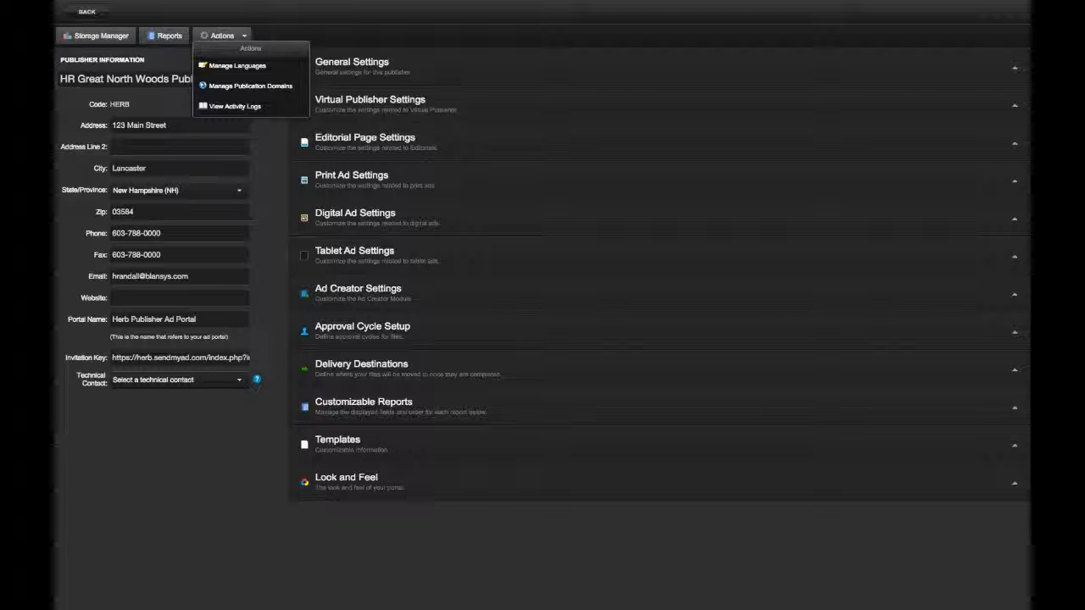
click(376, 493)
scroll(547, 491, down, 1)
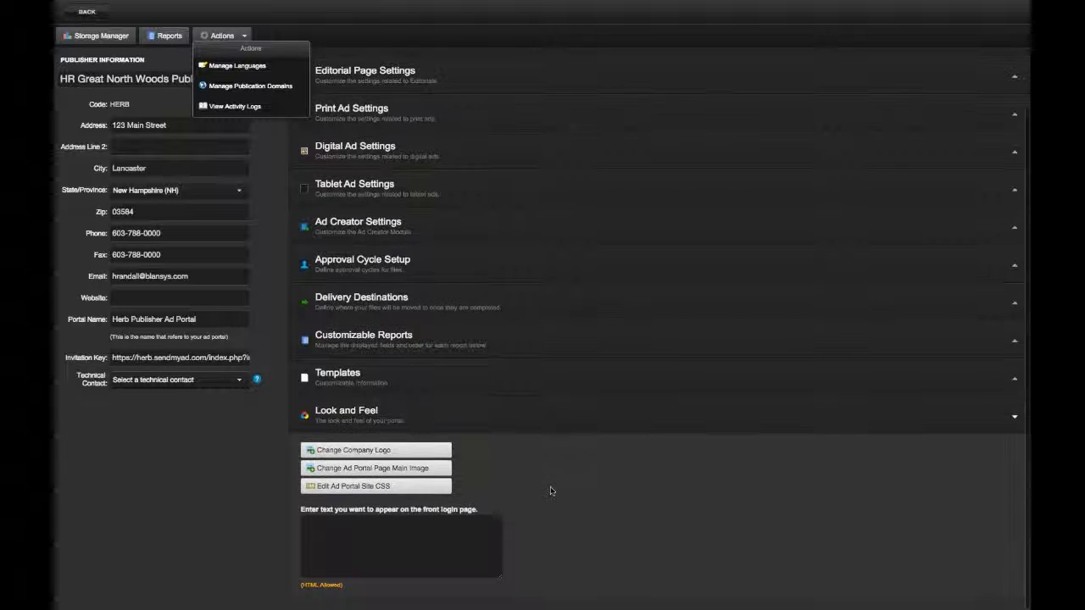
click(247, 36)
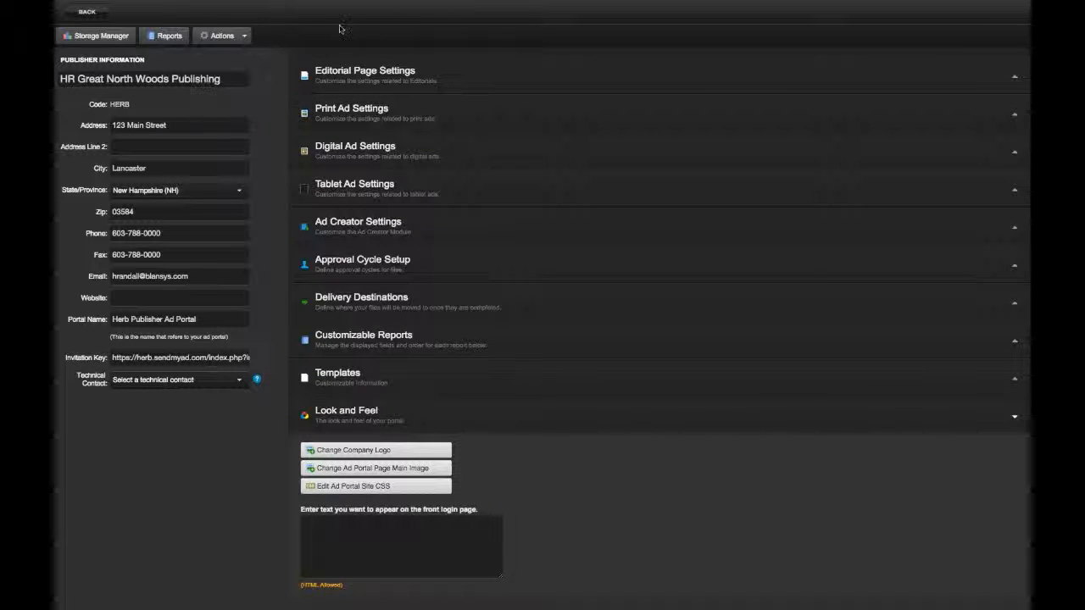